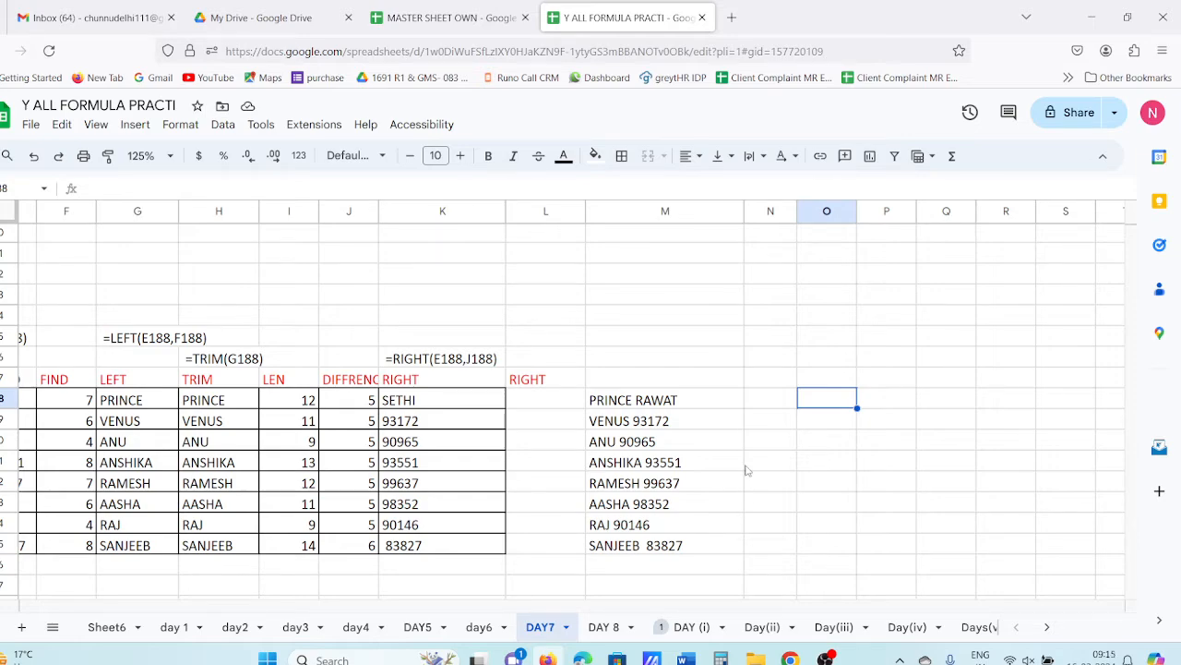
click(652, 404)
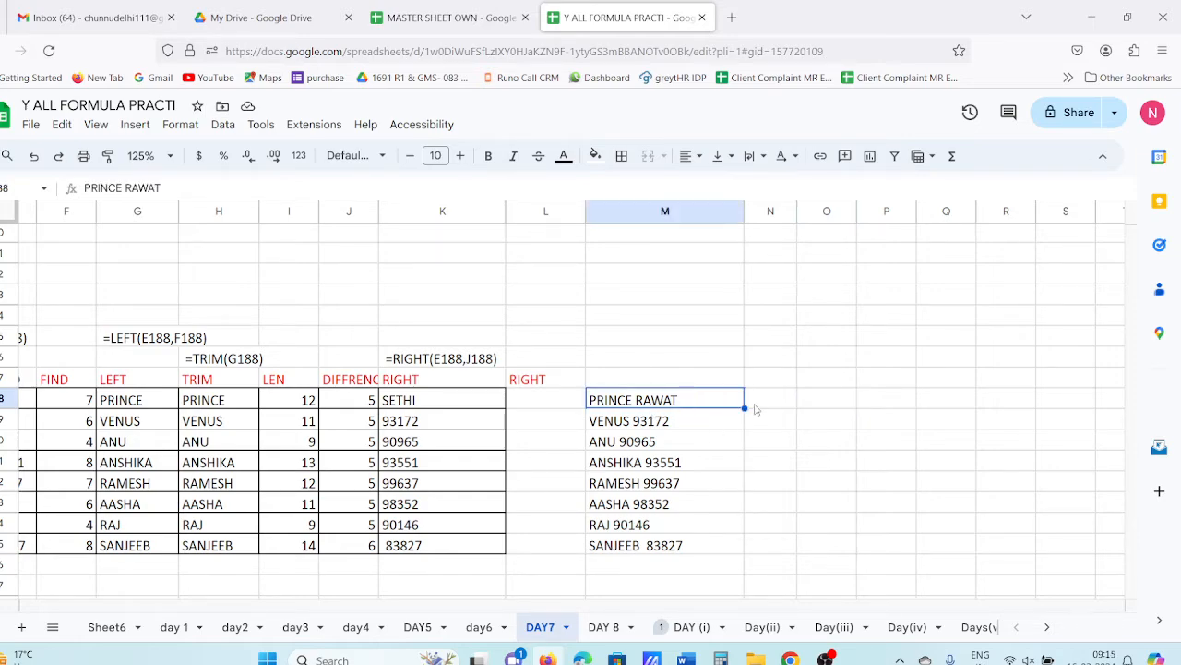
click(812, 397)
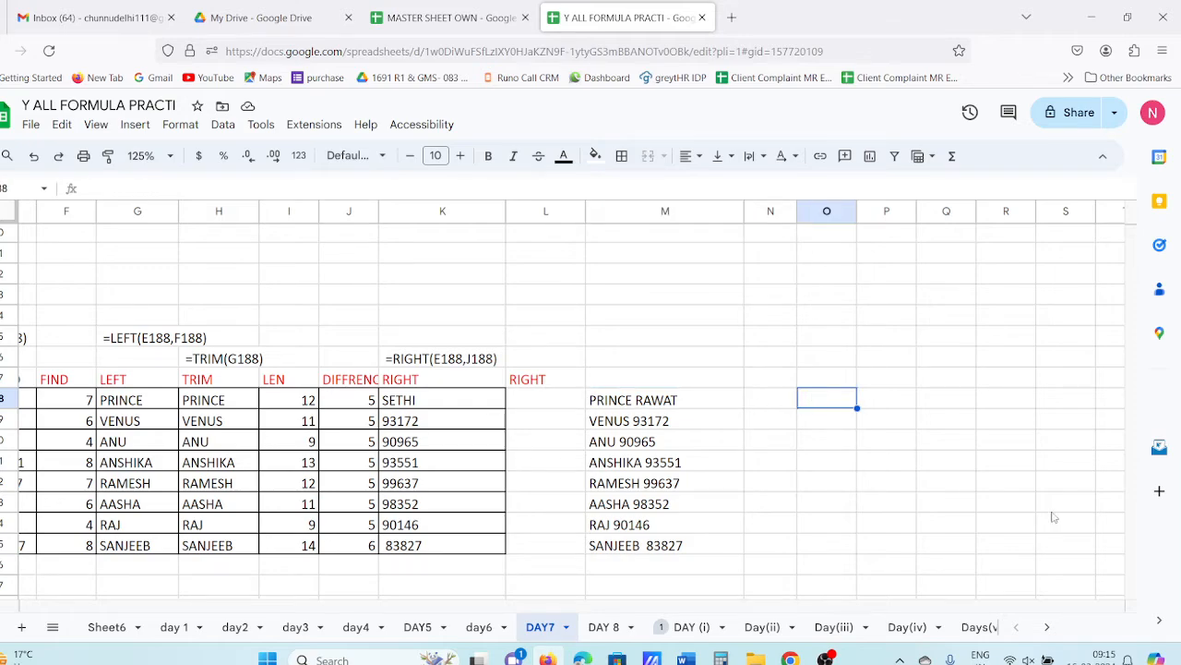
text(=LEF)
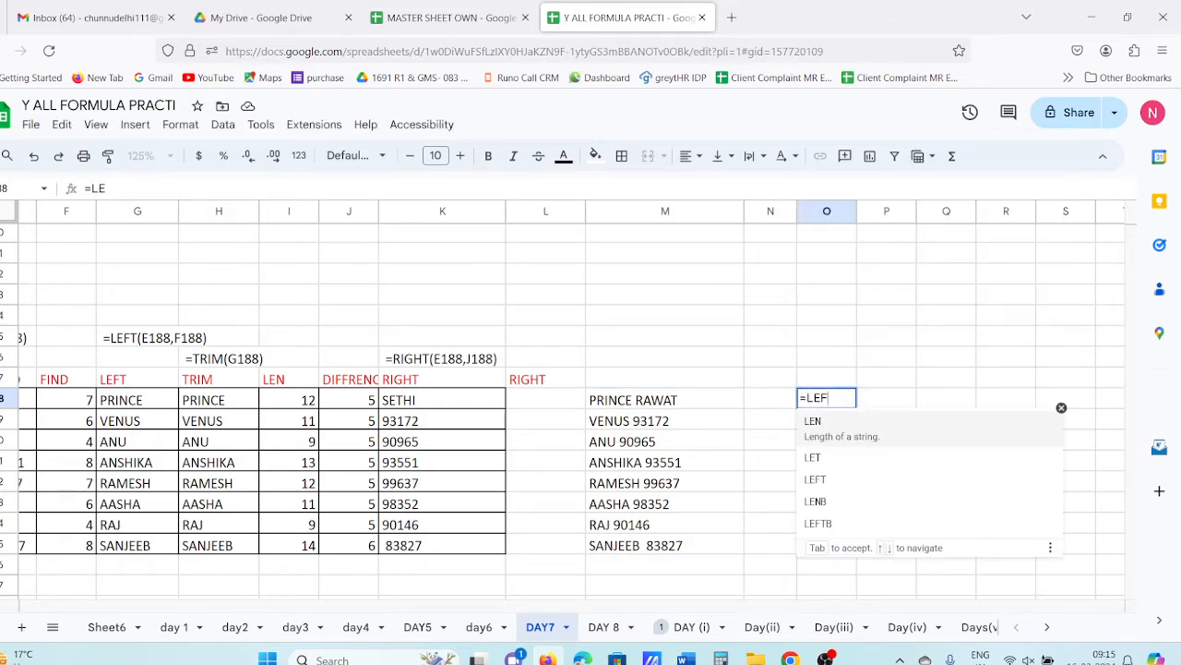
text(T(5)
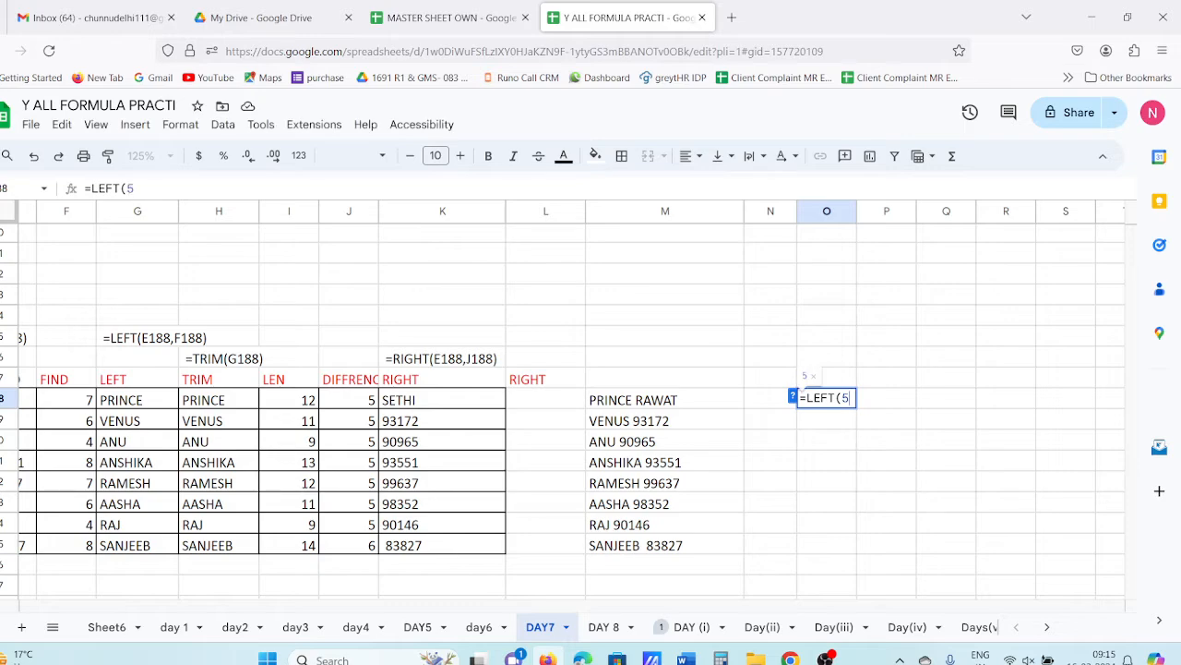
key(BackSpace)
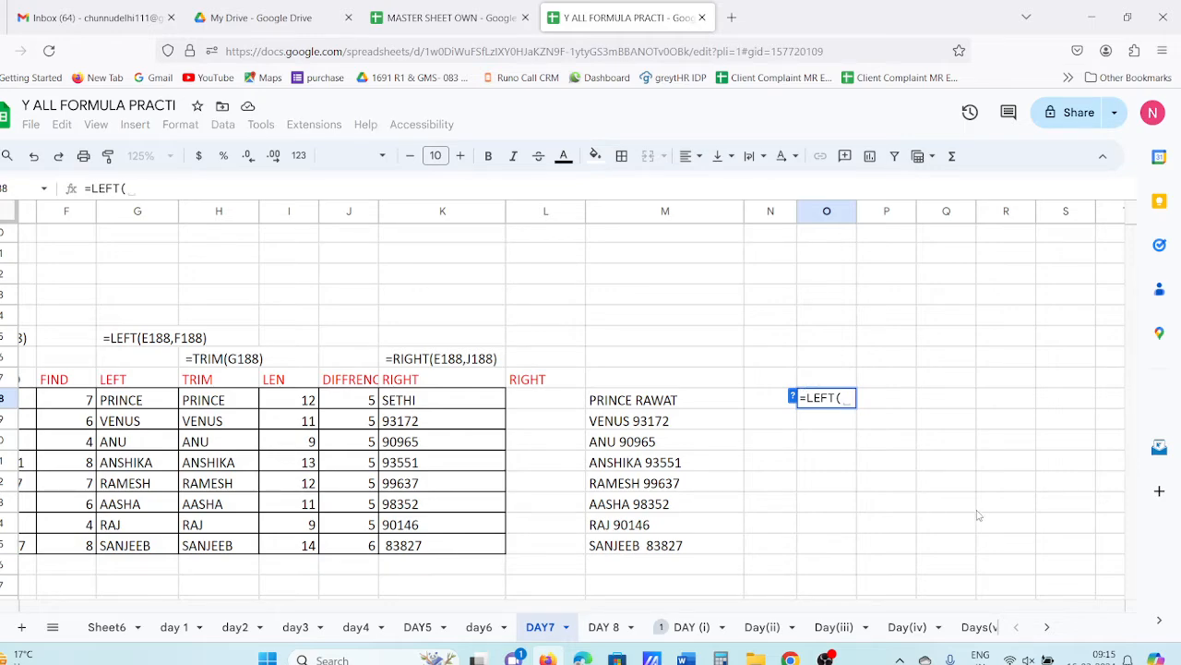
click(653, 403)
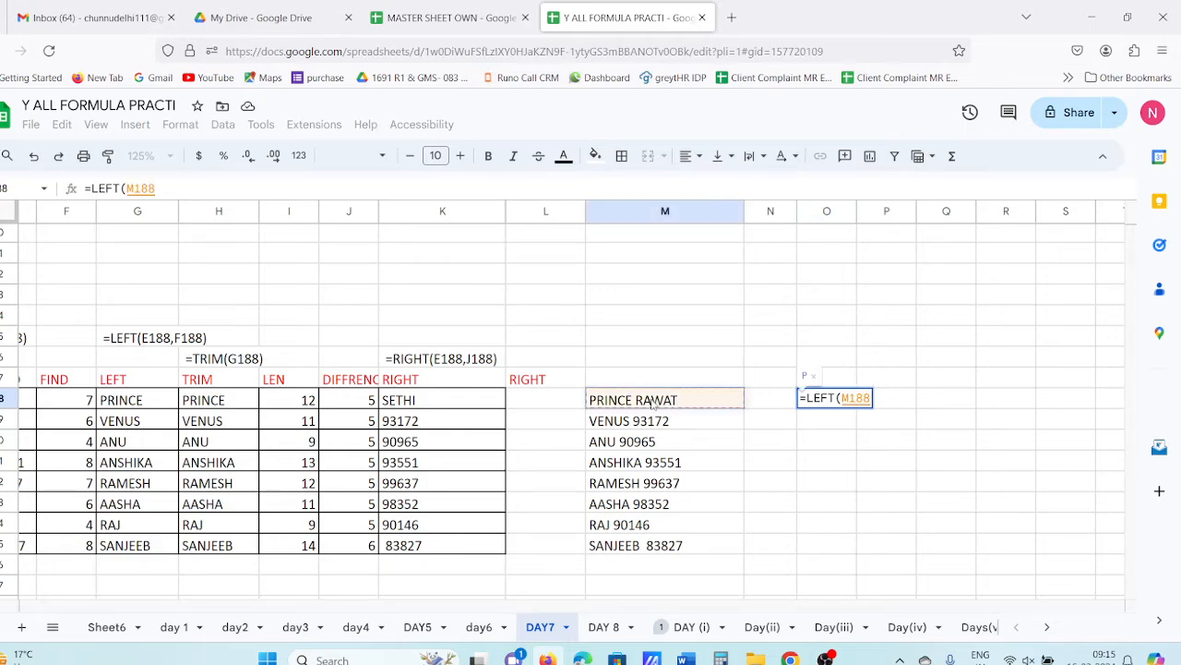
text(,5)
key(Return)
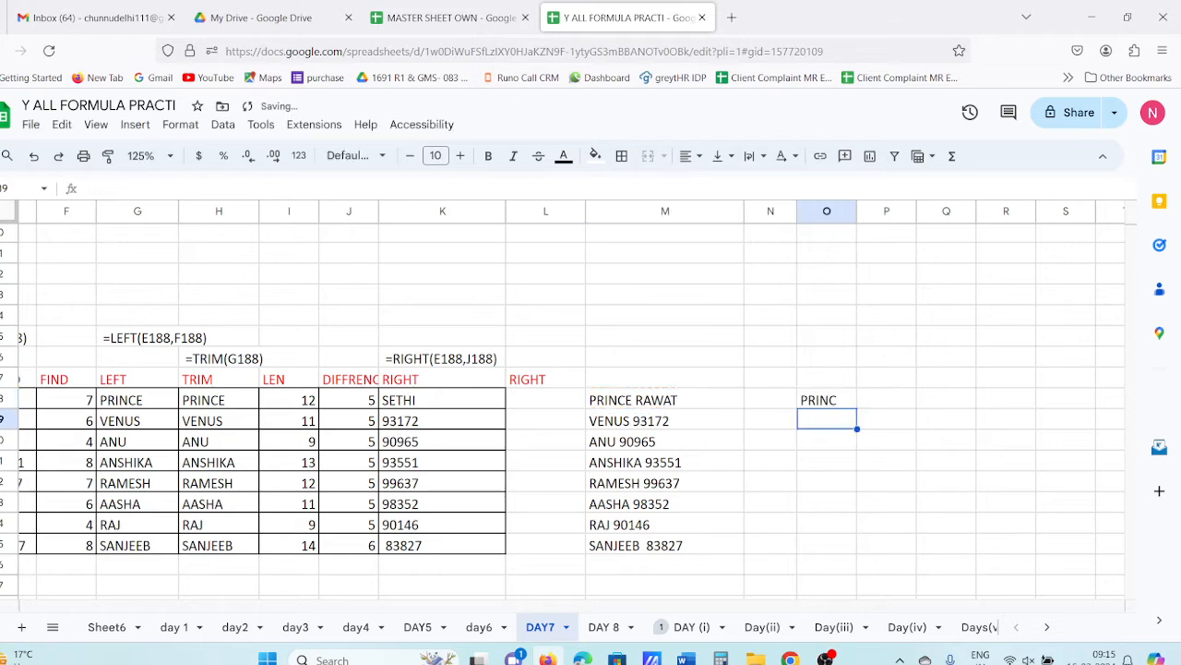
- Change O188's formula to =LEFT(M188,6) so it returns PRINCE
click(845, 406)
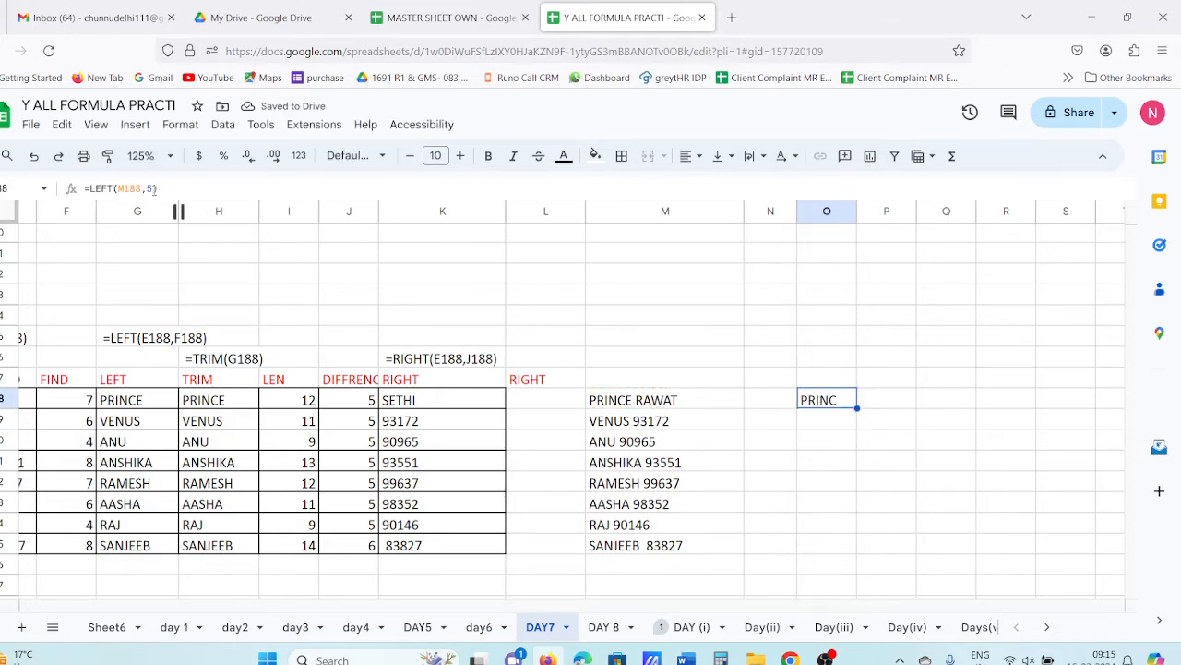
key(F2)
key(BackSpace)
text(6)
key(Return)
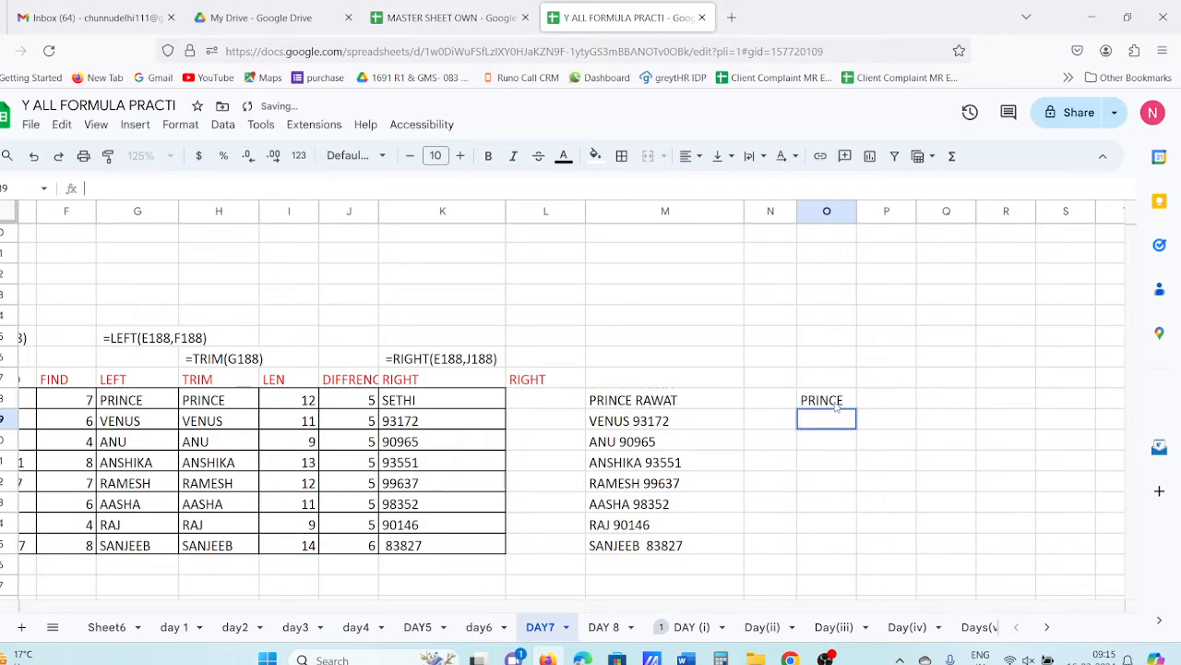
- Fill =LEFT(M188,6) down O188:O195
drag(836, 406, 838, 551)
key(ctrl+d)
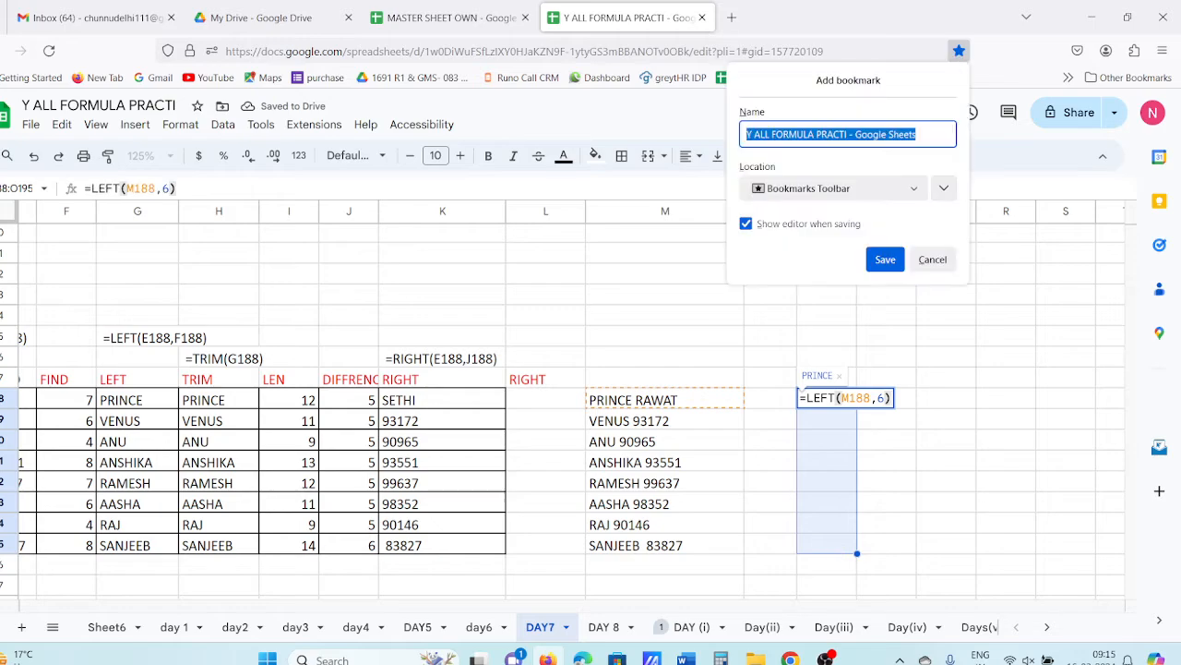
key(Escape)
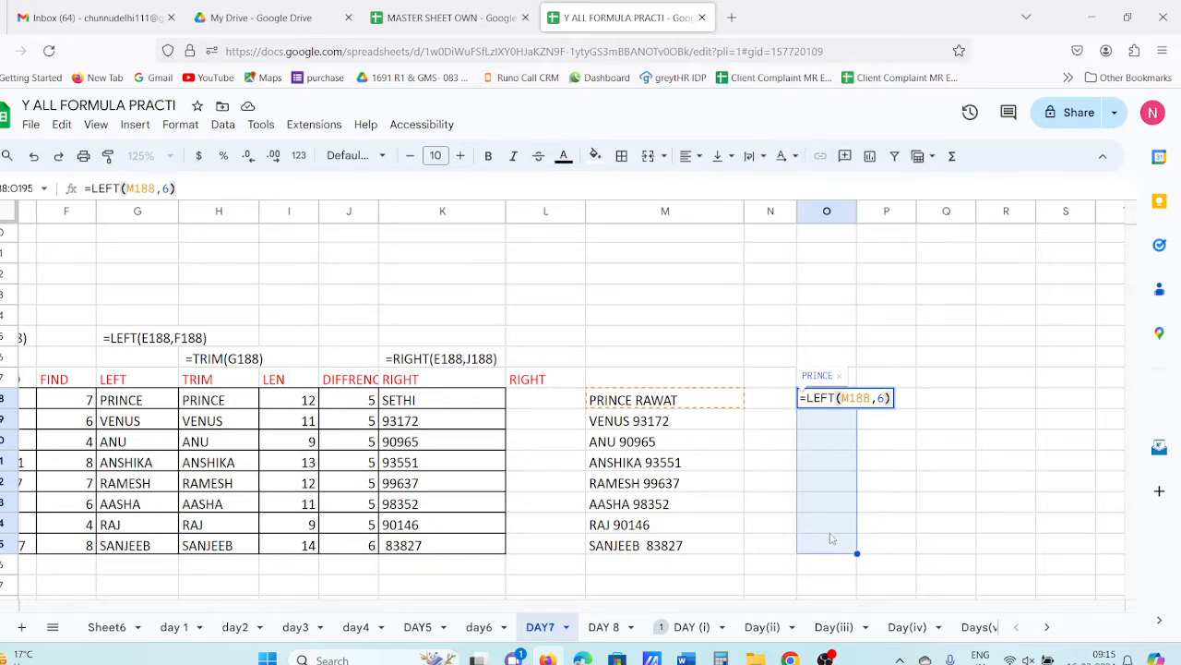
key(Escape)
key(ctrl+d)
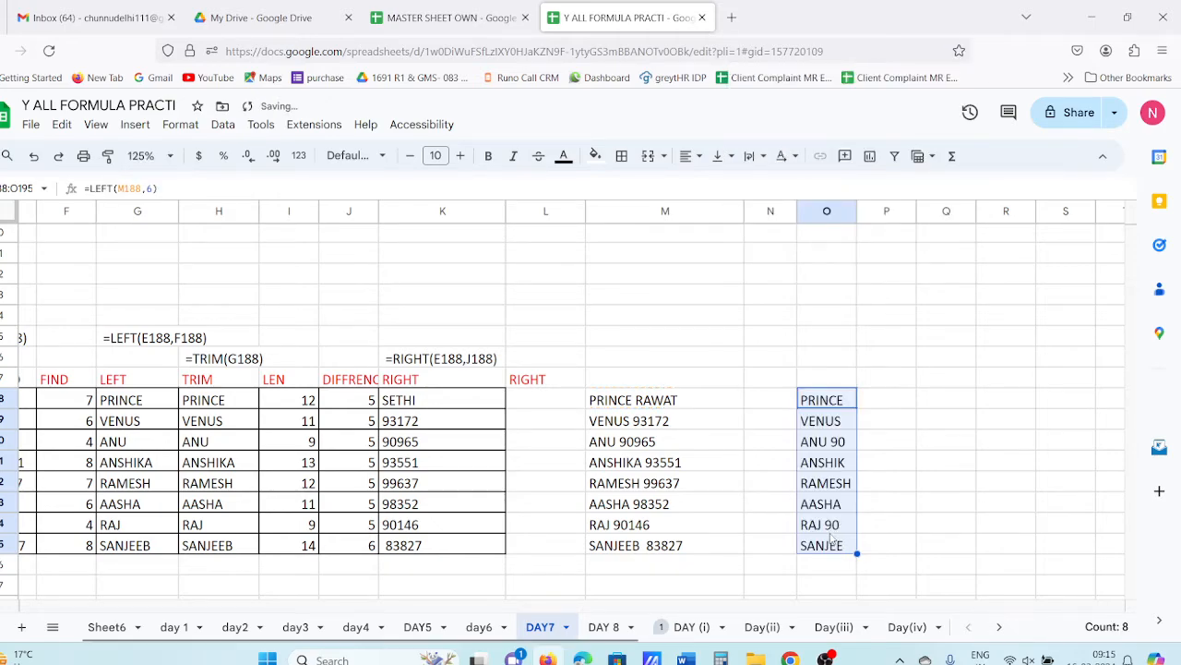
- Compare the ANU and RAJ name-with-ID entries against their LEFT results
click(605, 446)
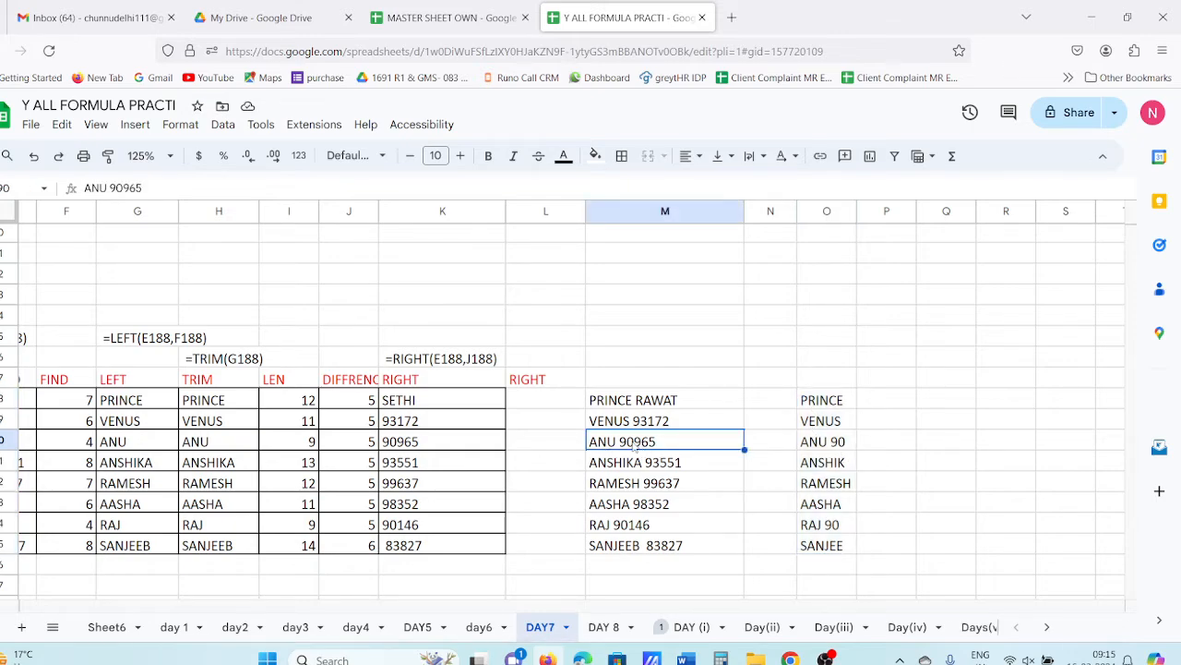
click(802, 444)
click(693, 526)
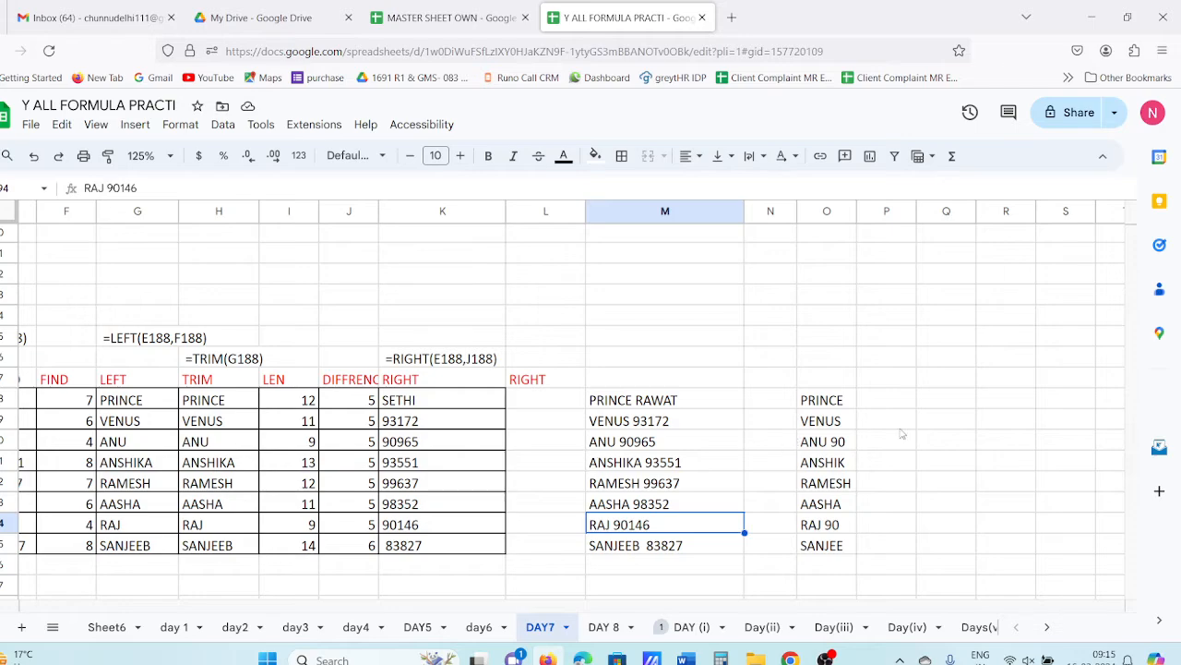
- Delete the LEFT results from O188:O195, leaving column O empty
drag(828, 408, 836, 539)
key(Delete)
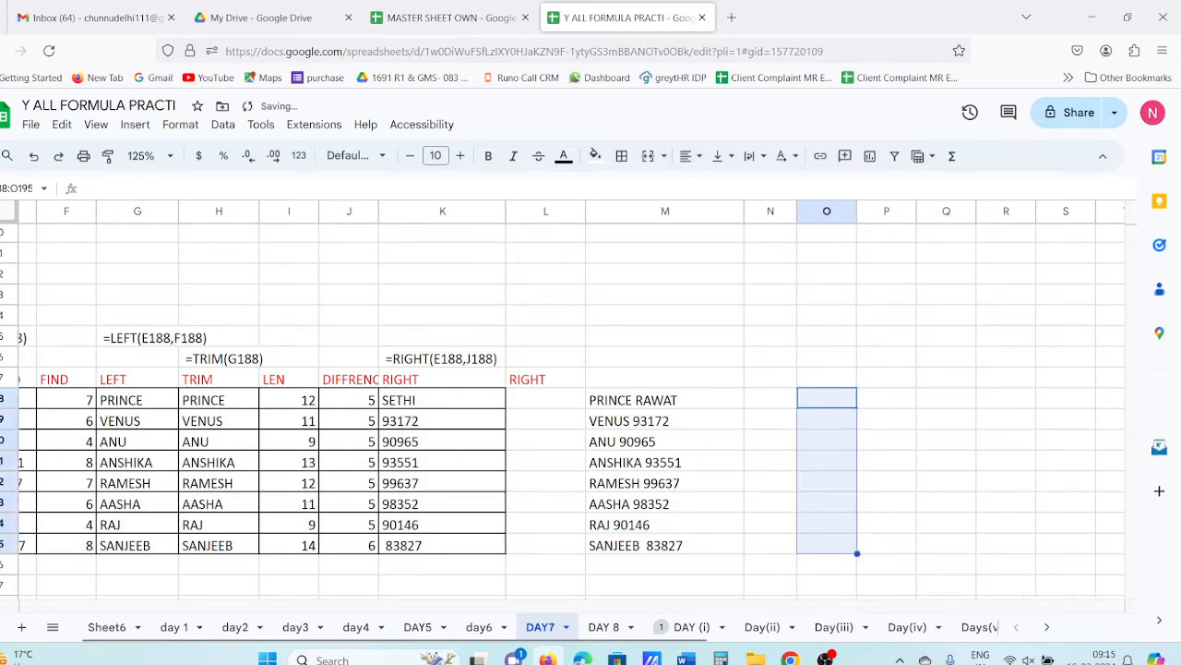
click(818, 408)
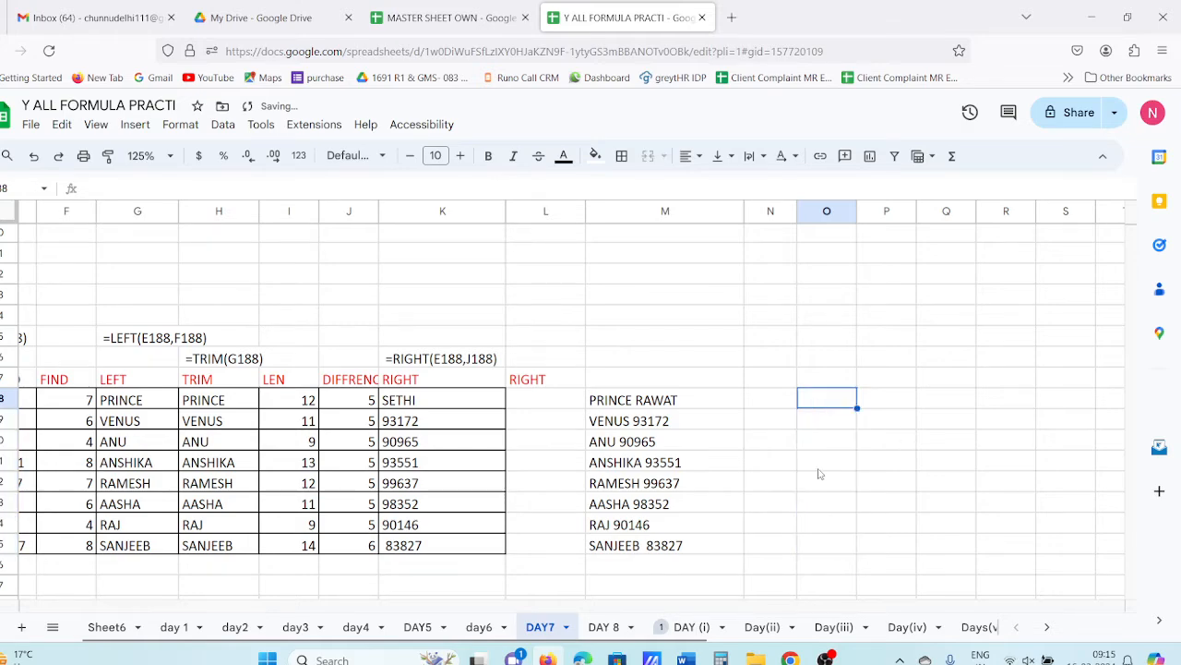
click(629, 412)
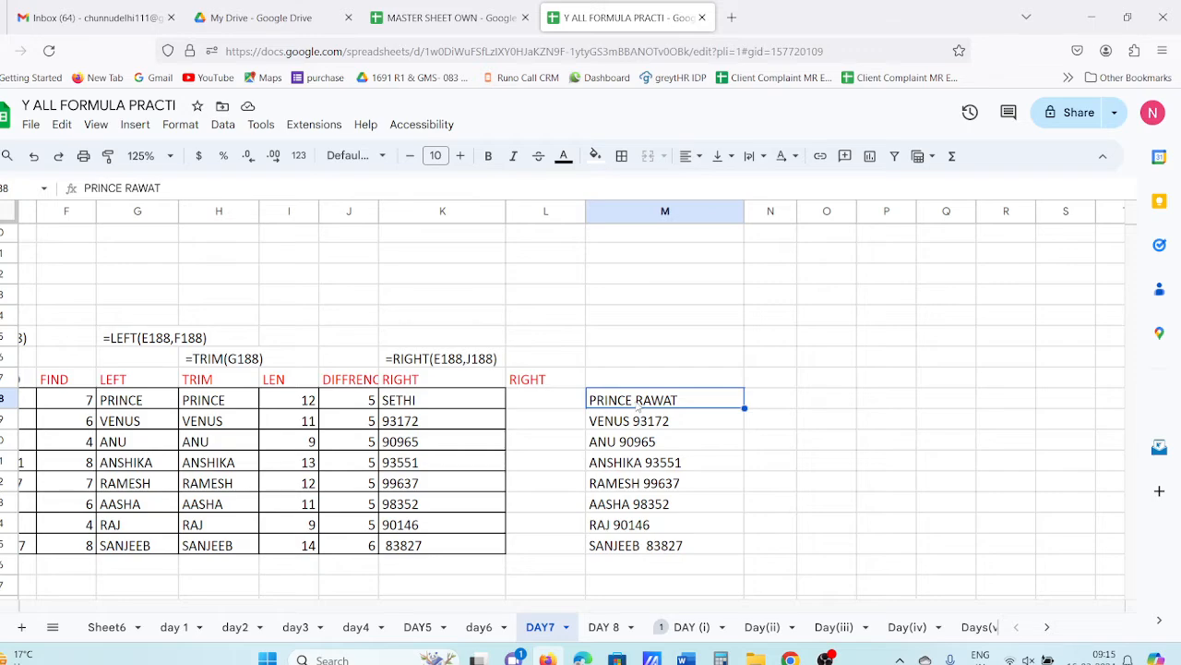
click(820, 406)
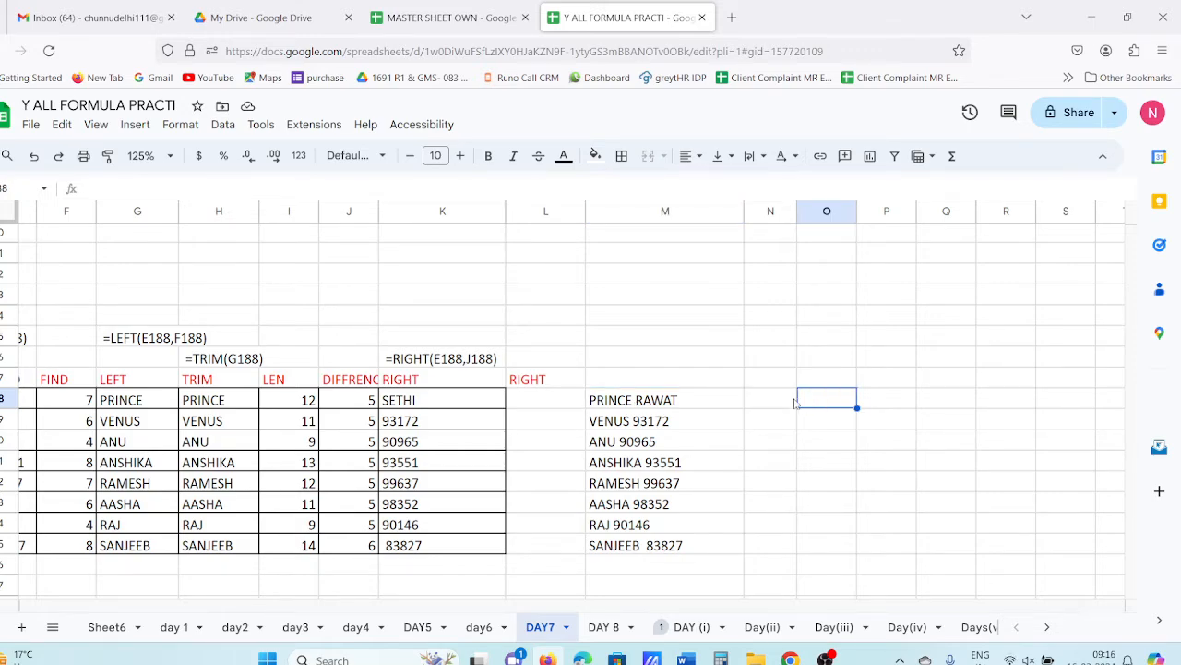
click(774, 376)
- Head N187 'FIND', enter =FIND("",M188) in N188, and compare with F188's formula
text(FIND)
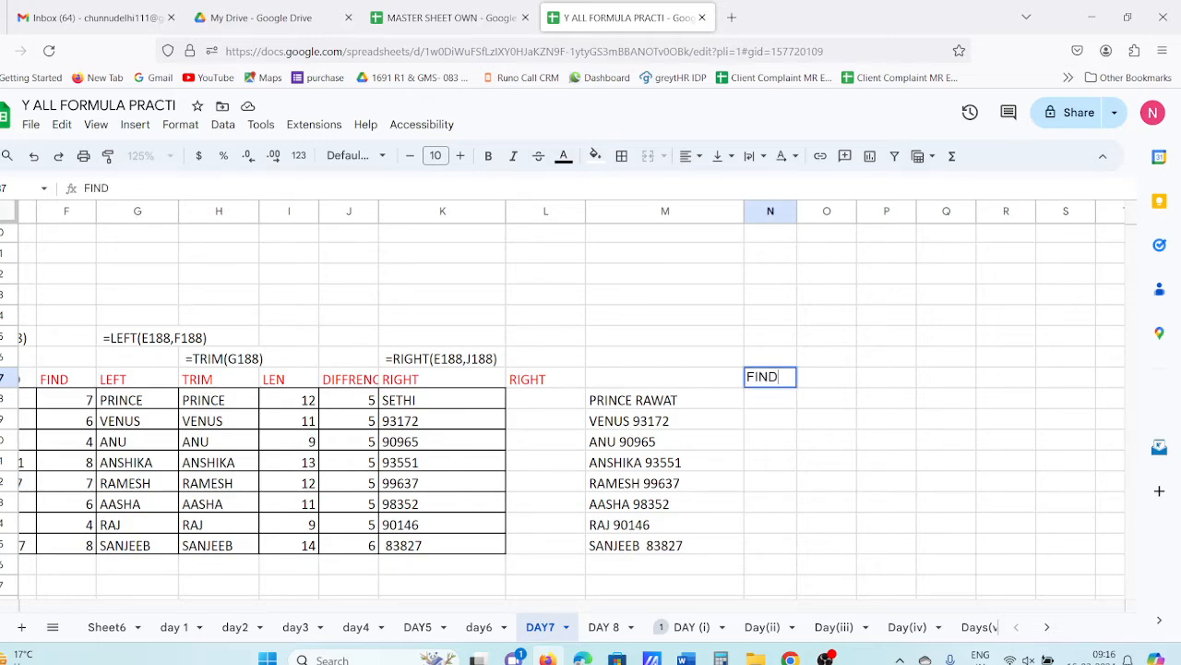
click(793, 406)
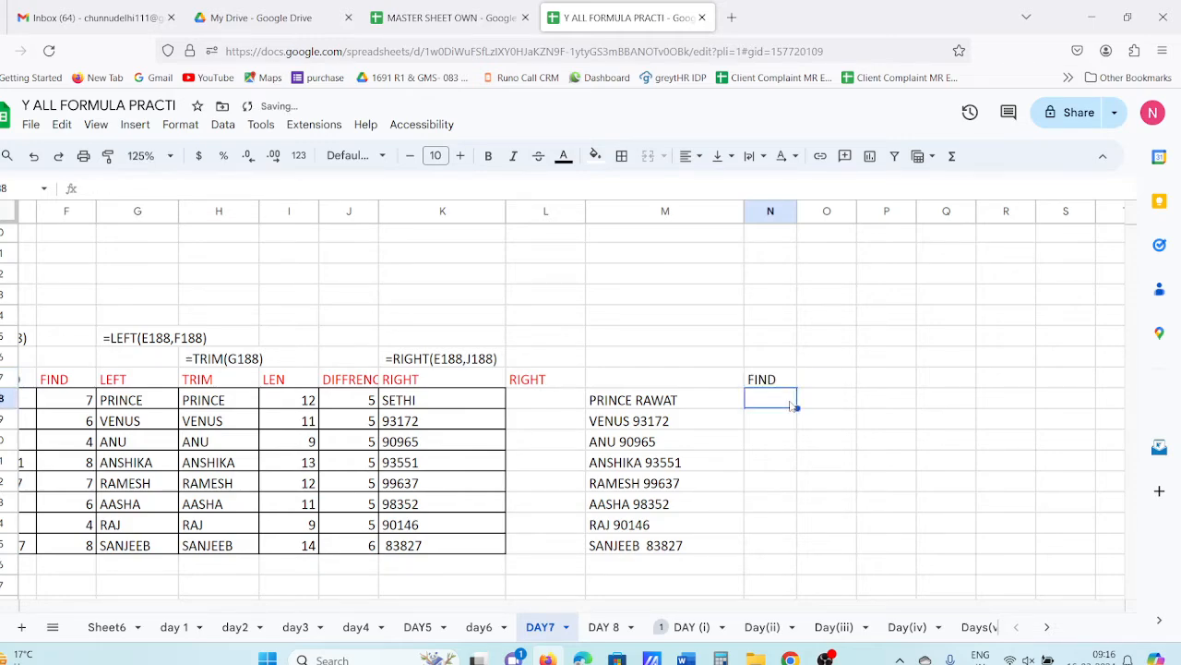
text(=FING)
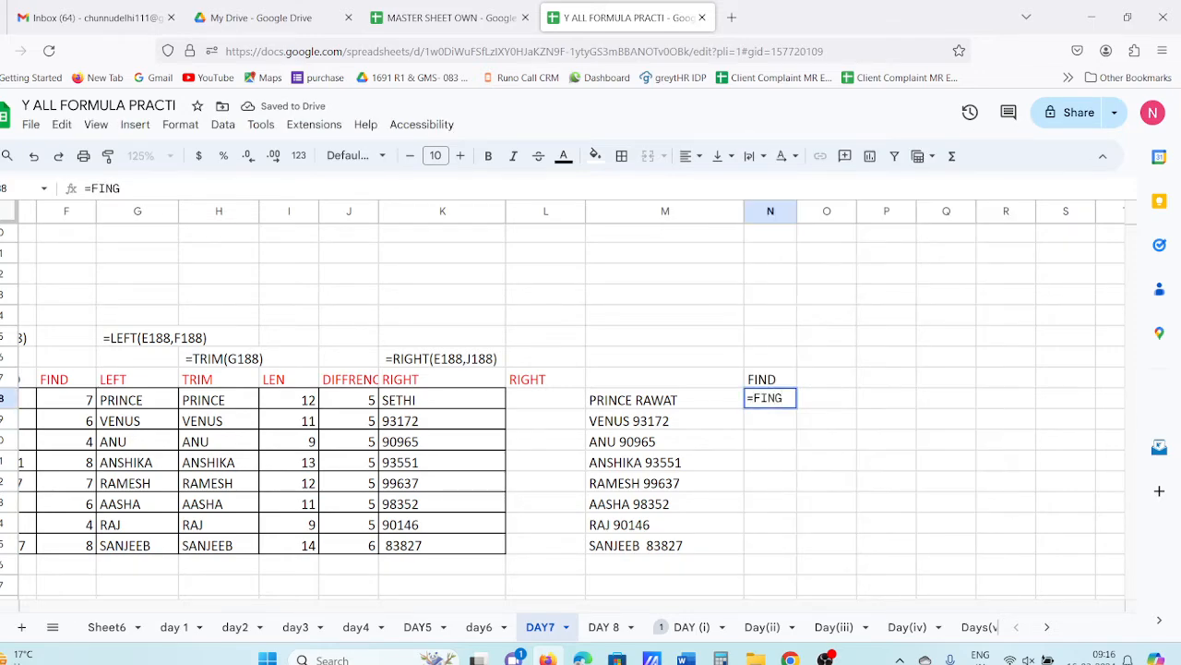
key(BackSpace)
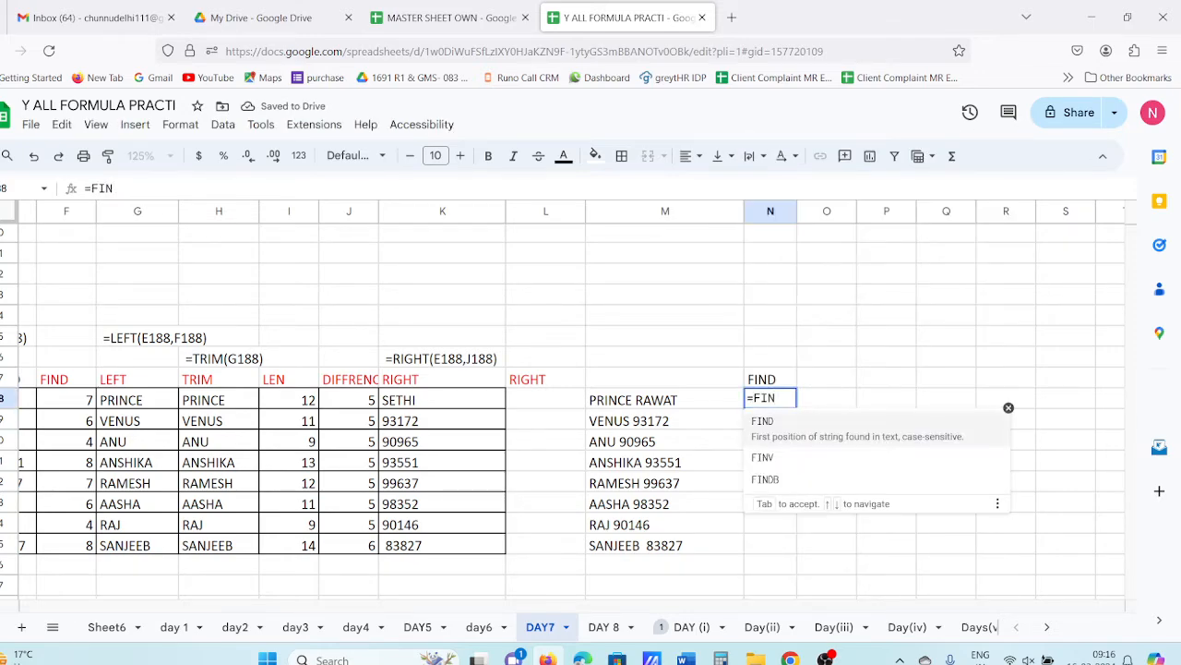
text(D()
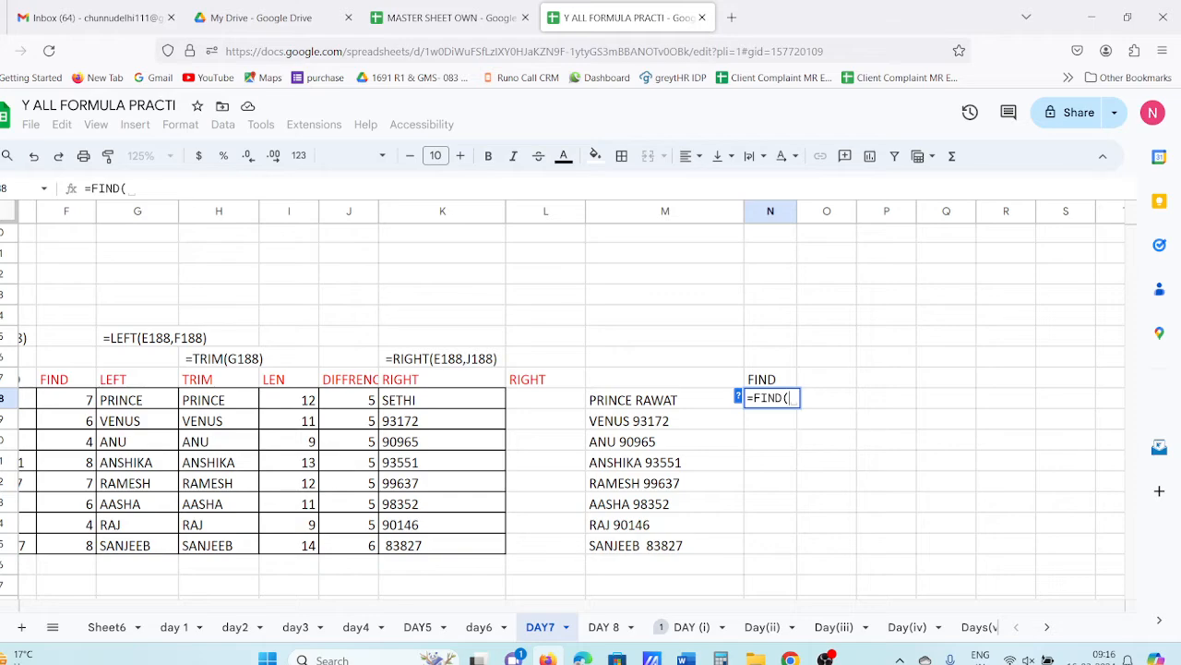
text("",)
click(635, 402)
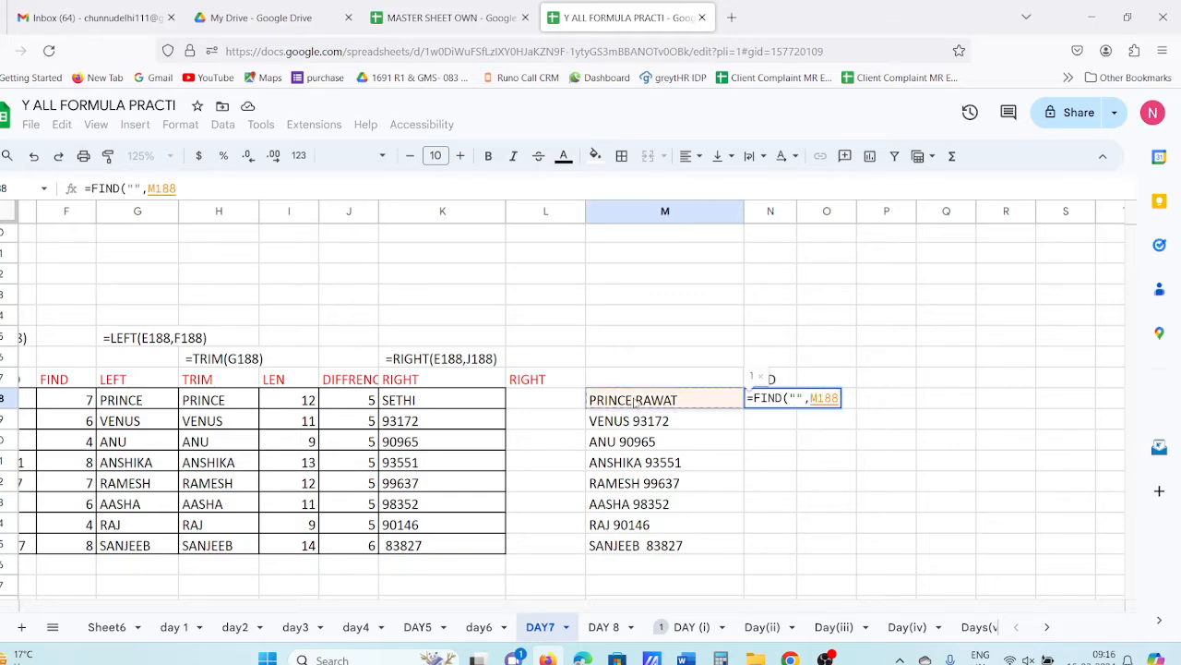
key(Return)
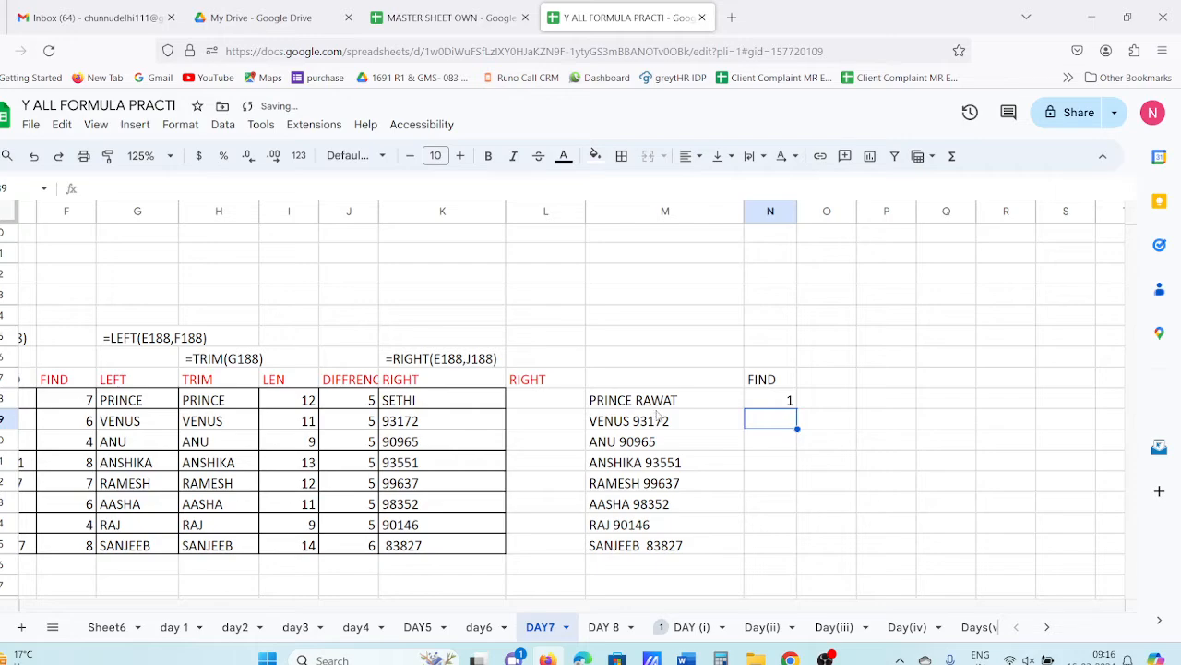
click(66, 403)
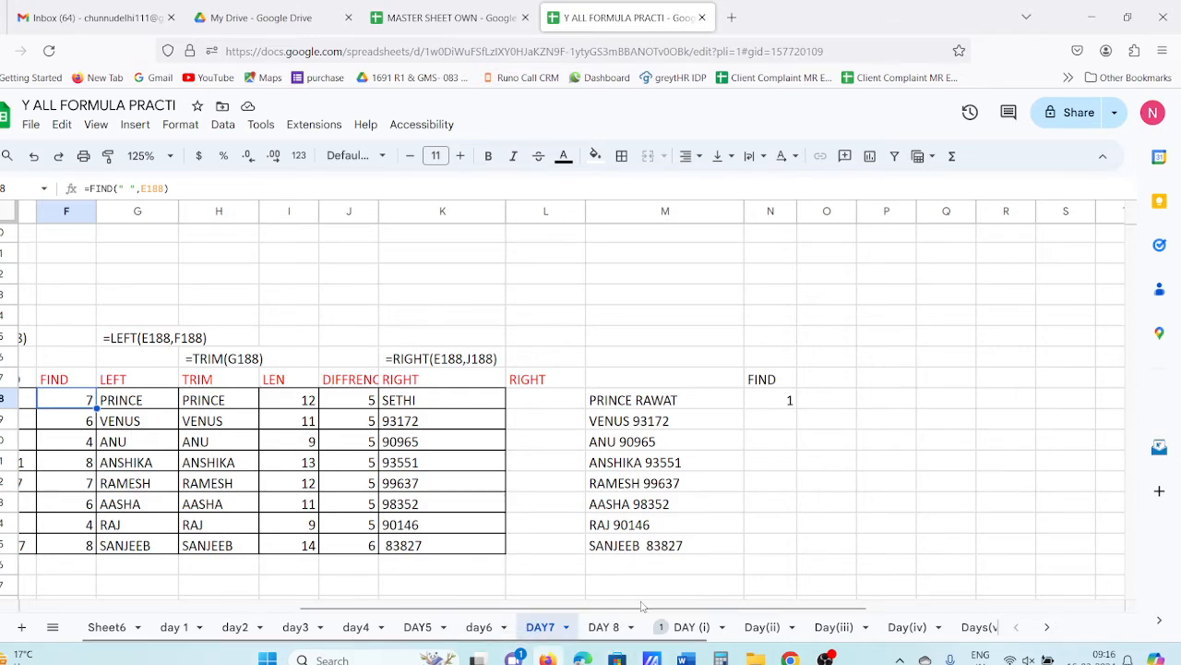
drag(643, 605, 520, 637)
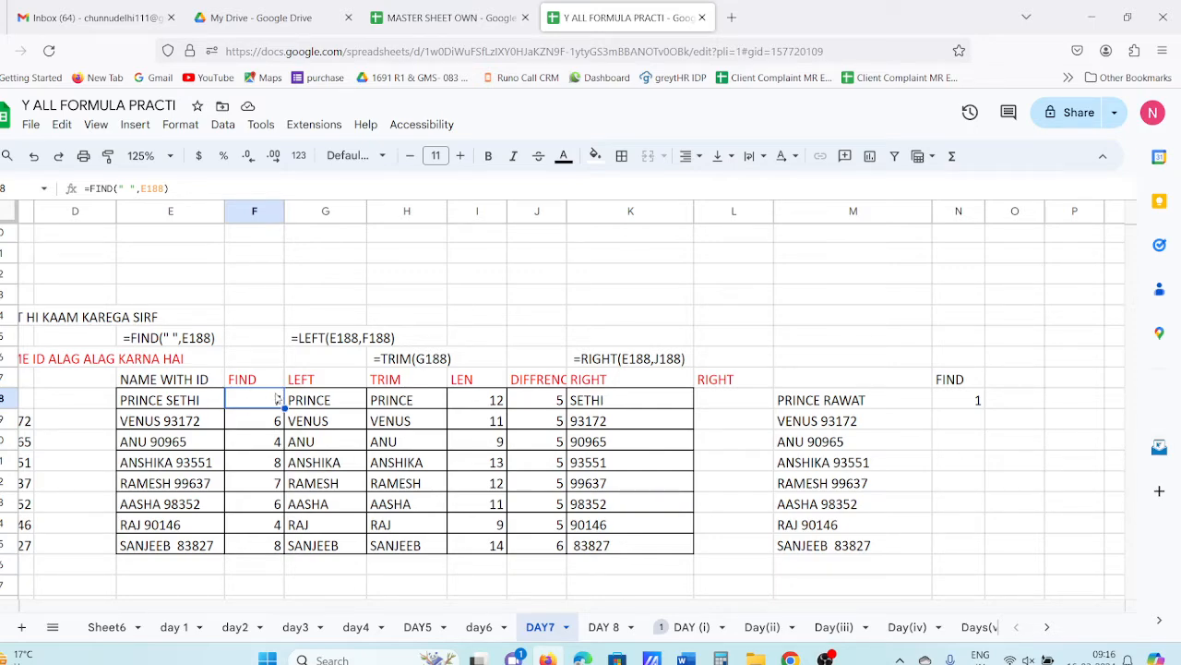
- Edit the space between the quotes in N188's FIND formula
click(971, 406)
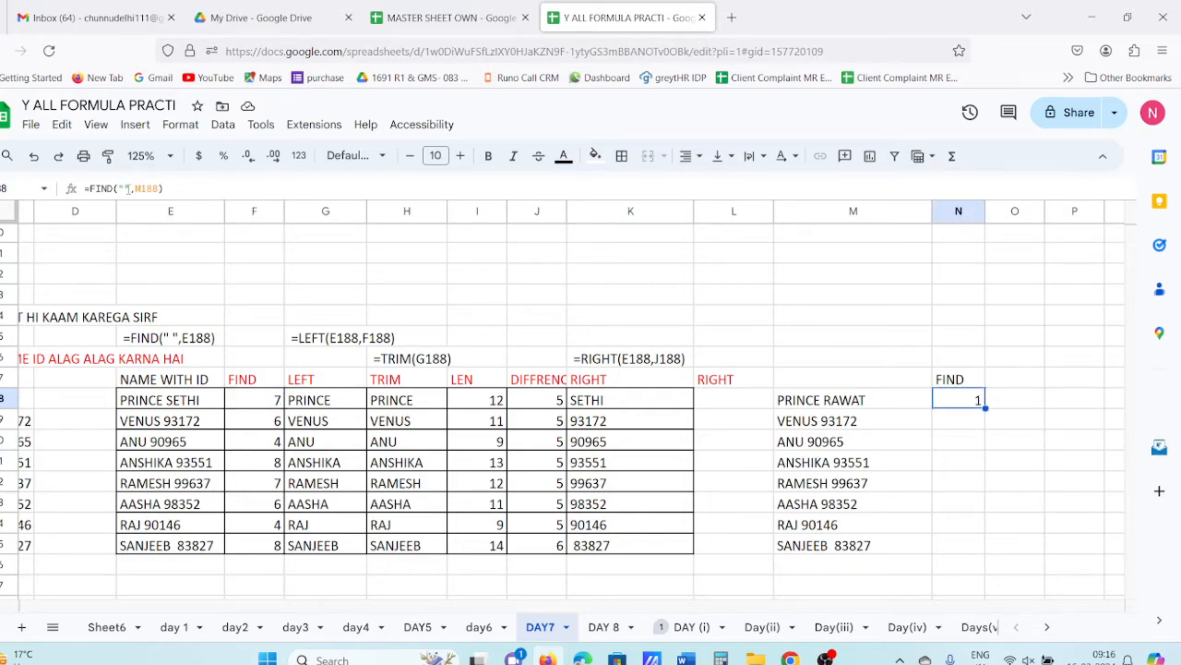
click(127, 187)
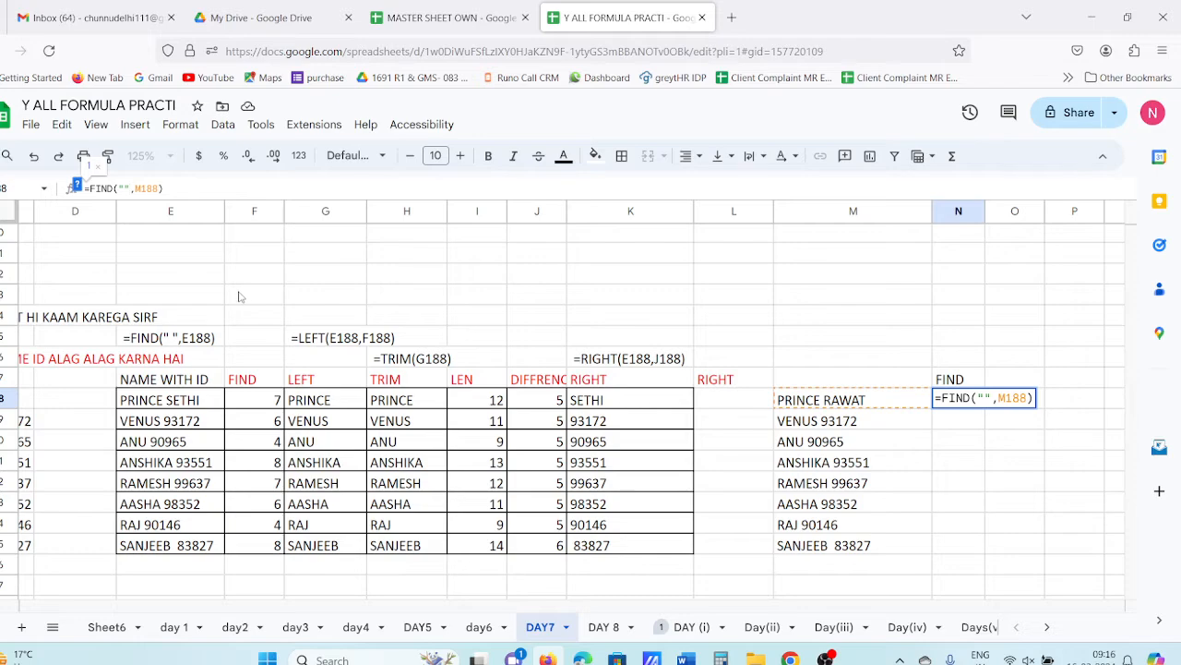
key(Return)
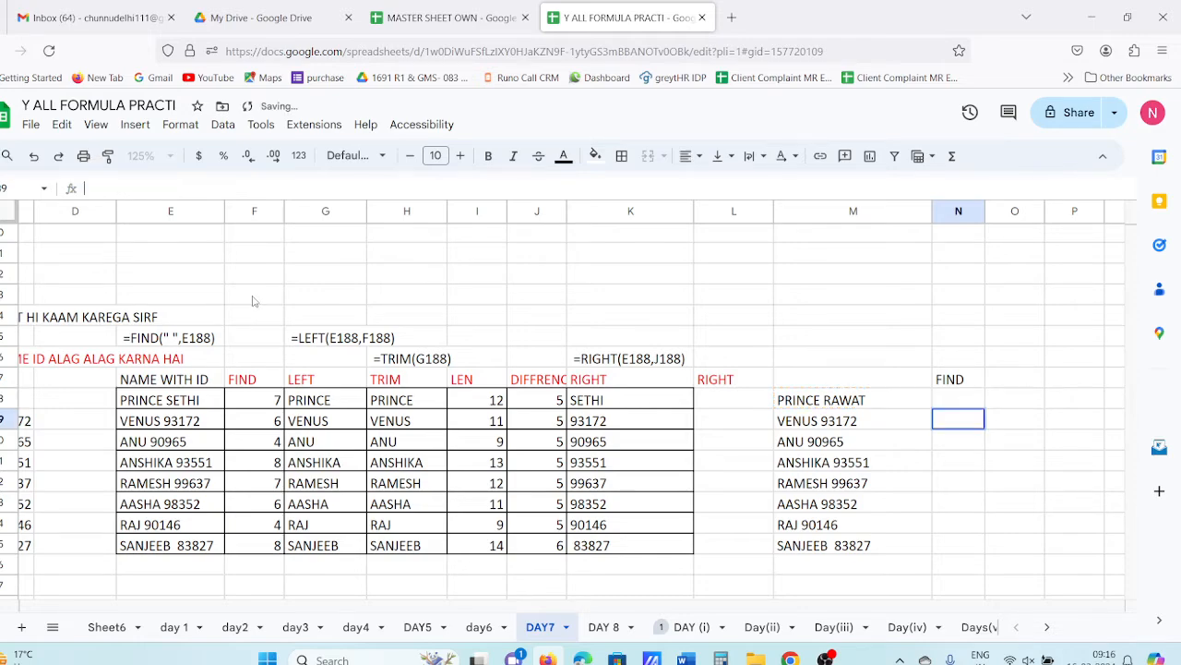
double_click(960, 404)
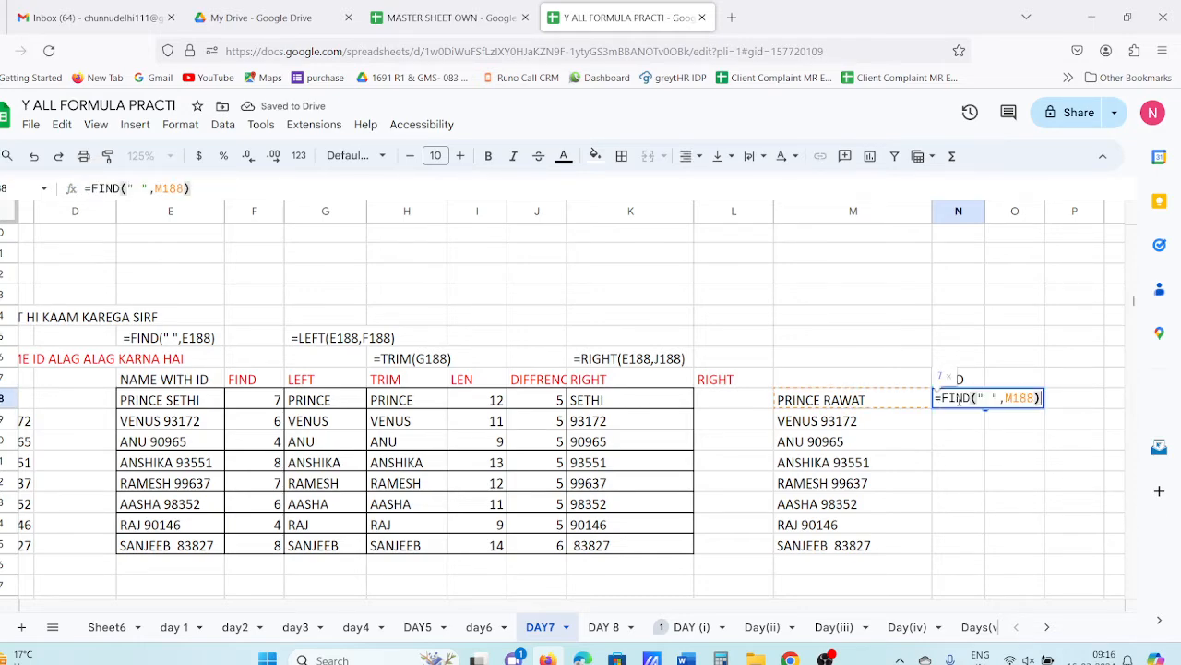
click(141, 188)
key(BackSpace)
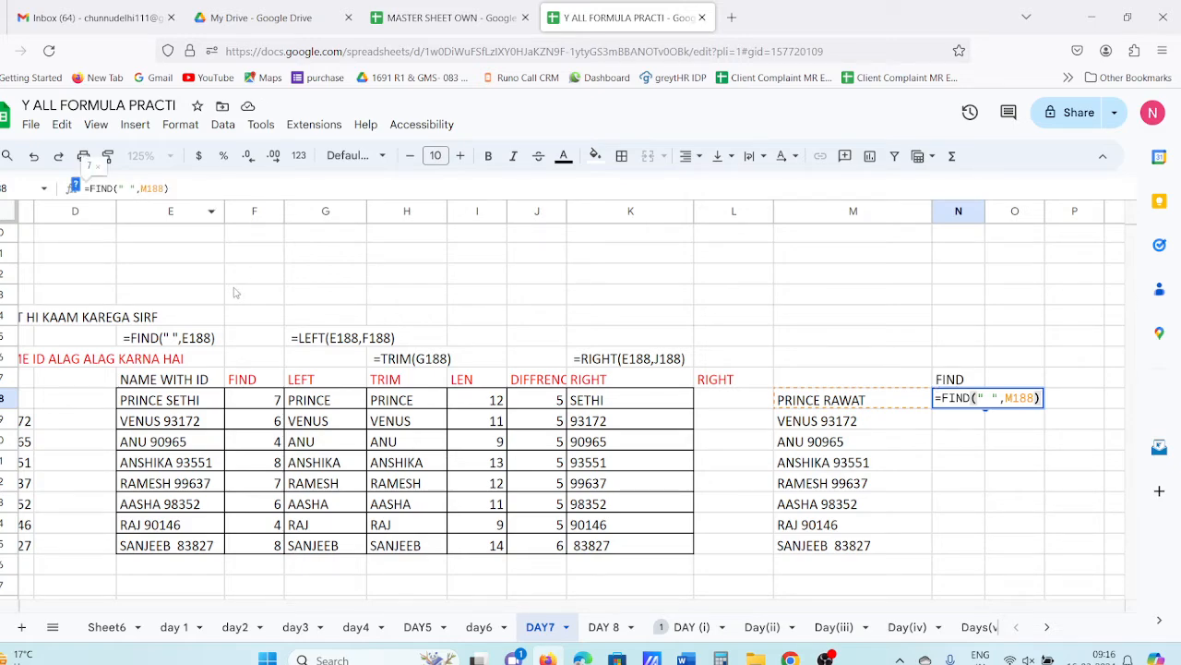
key(Return)
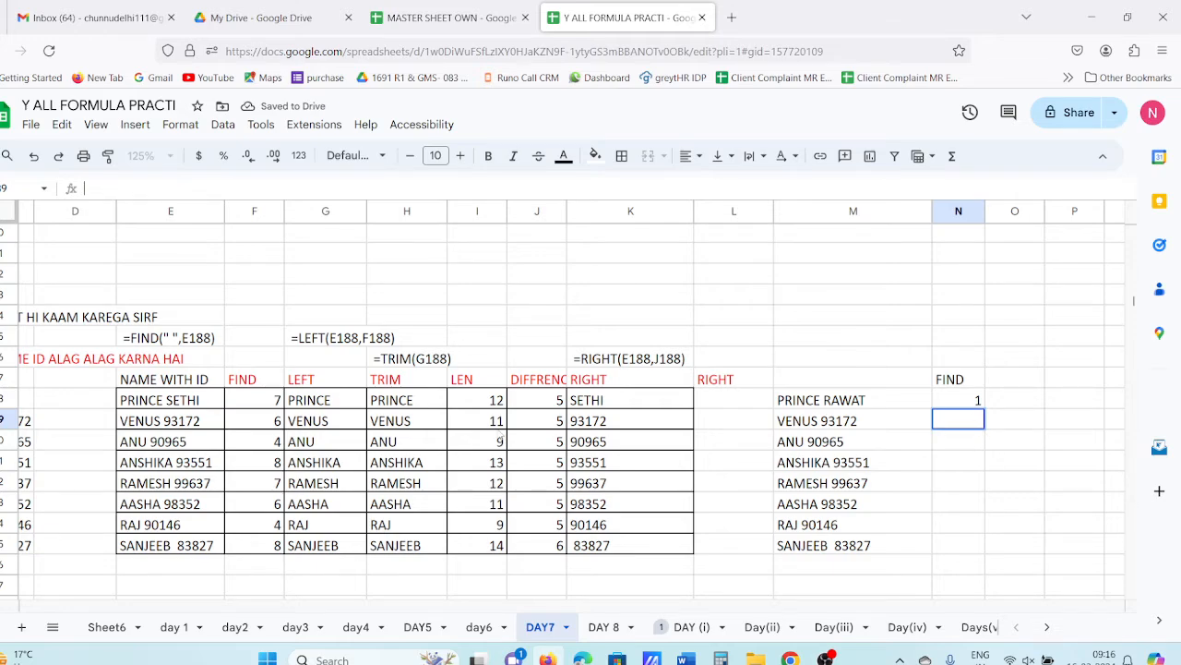
double_click(824, 401)
double_click(823, 401)
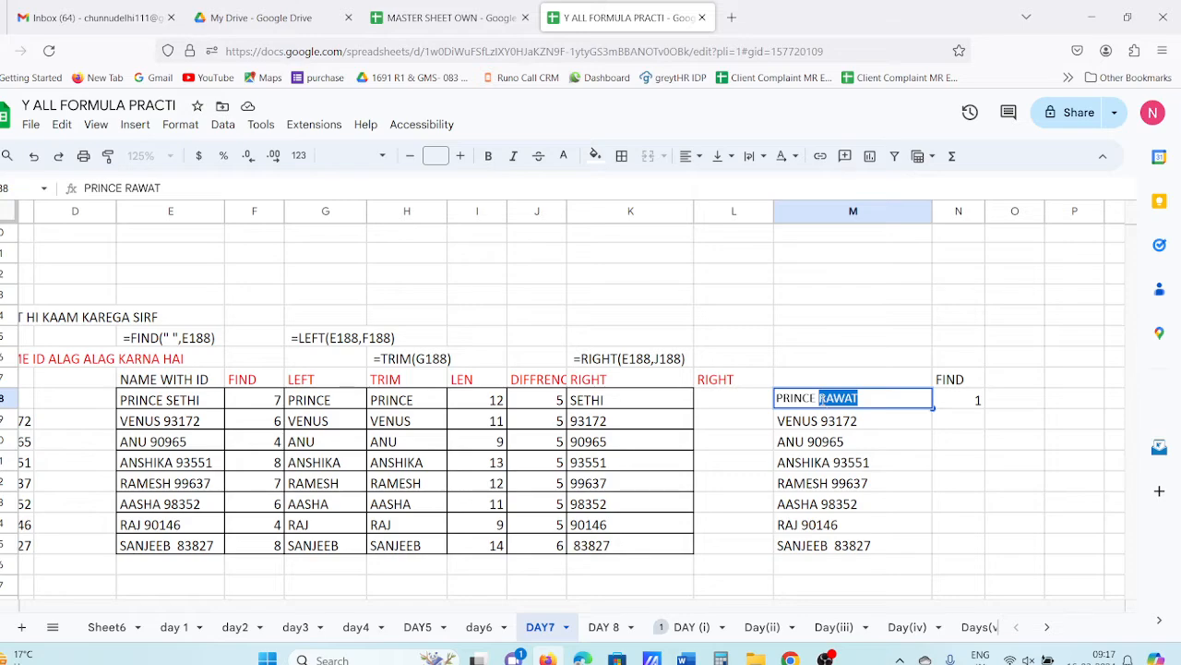
click(820, 399)
click(960, 459)
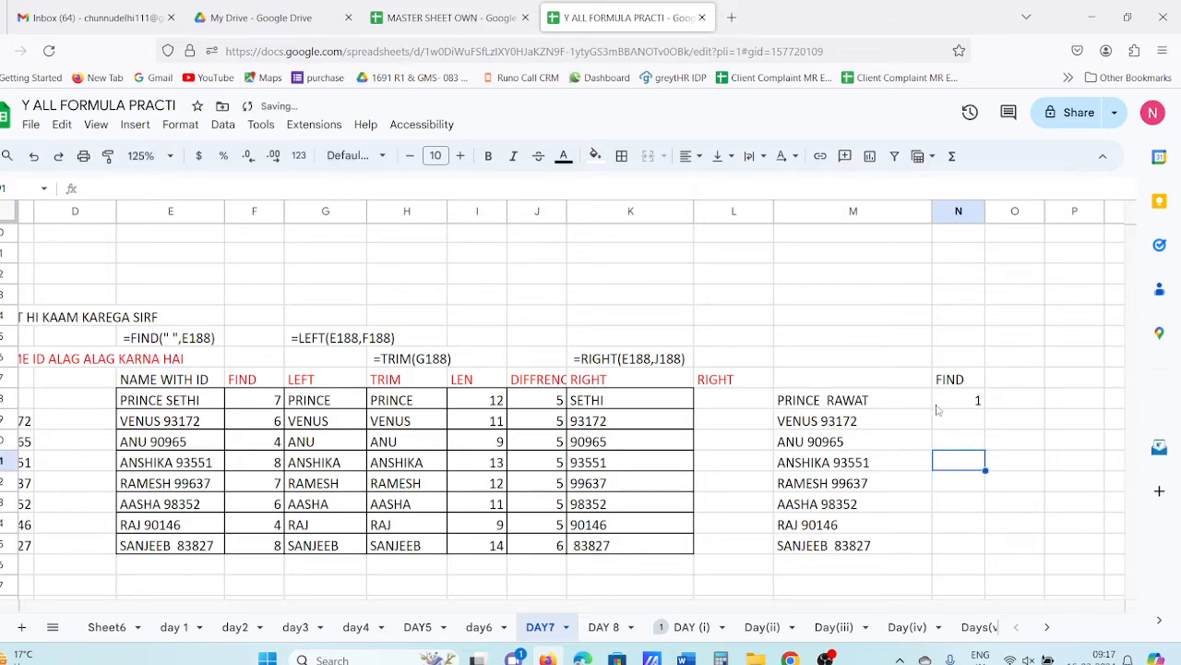
click(833, 406)
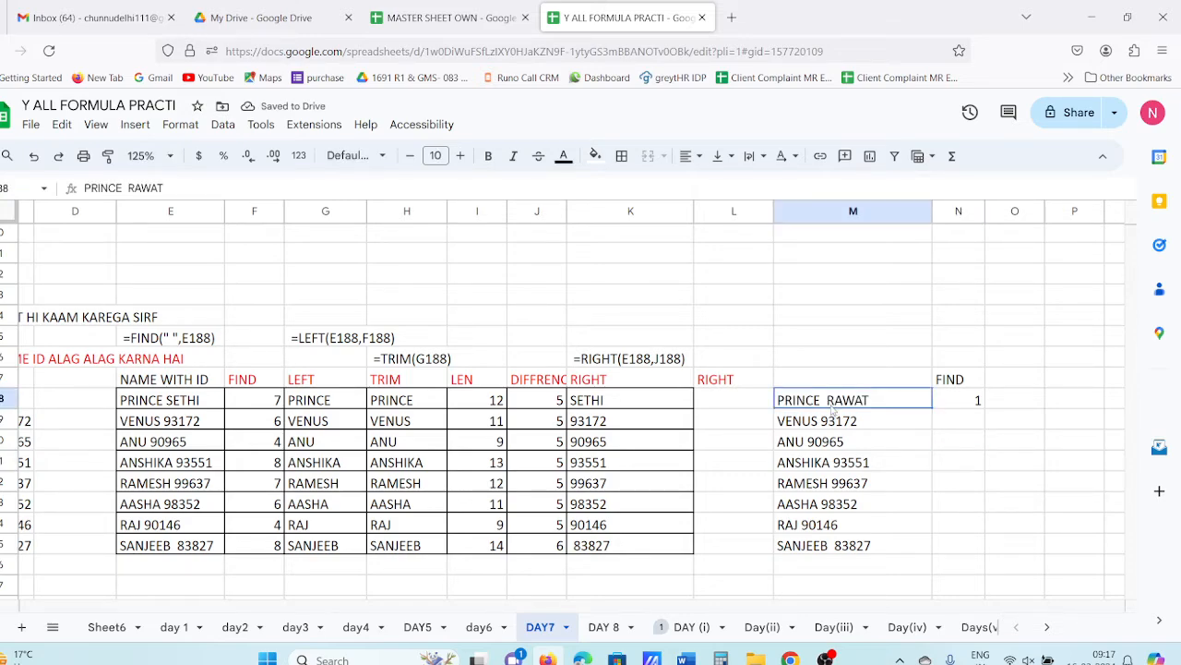
double_click(830, 404)
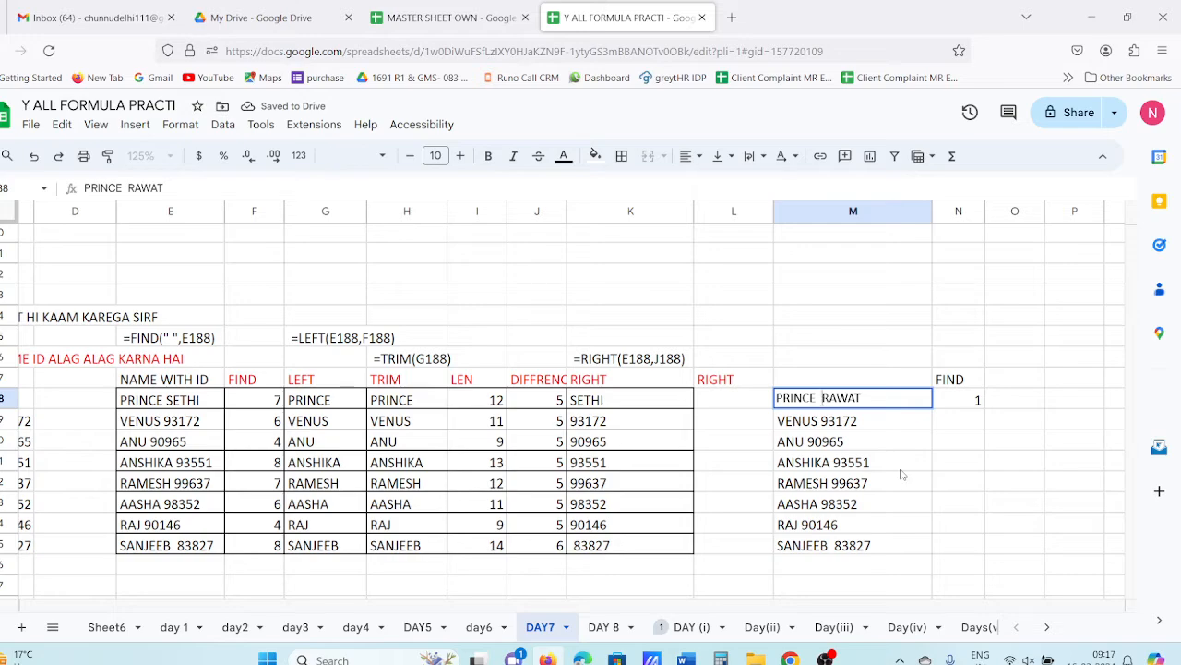
key(BackSpace)
key(Return)
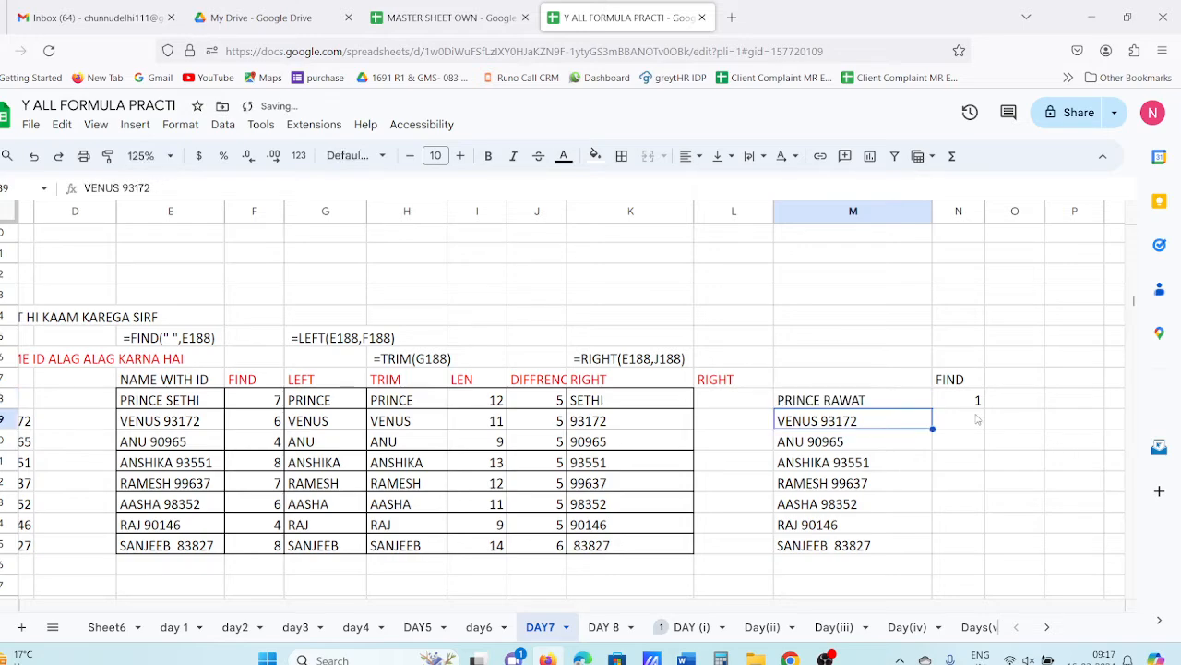
- Restore N188 to =FIND(" ",M188) and remove a stray character from M188
click(969, 406)
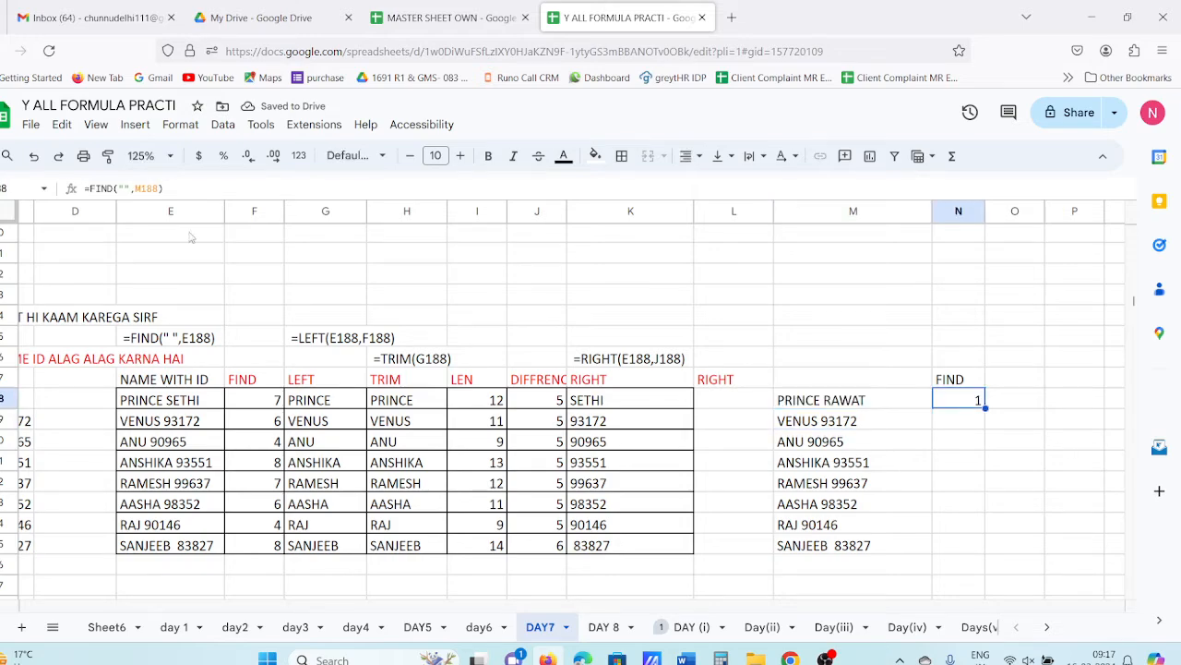
click(126, 188)
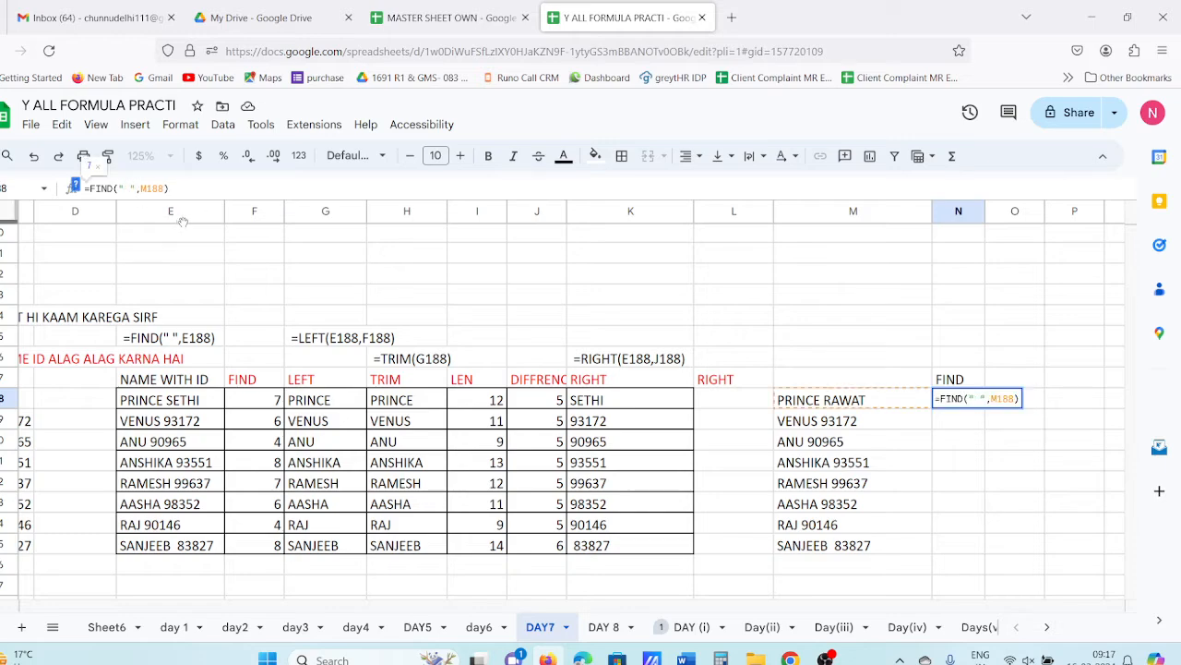
key(Return)
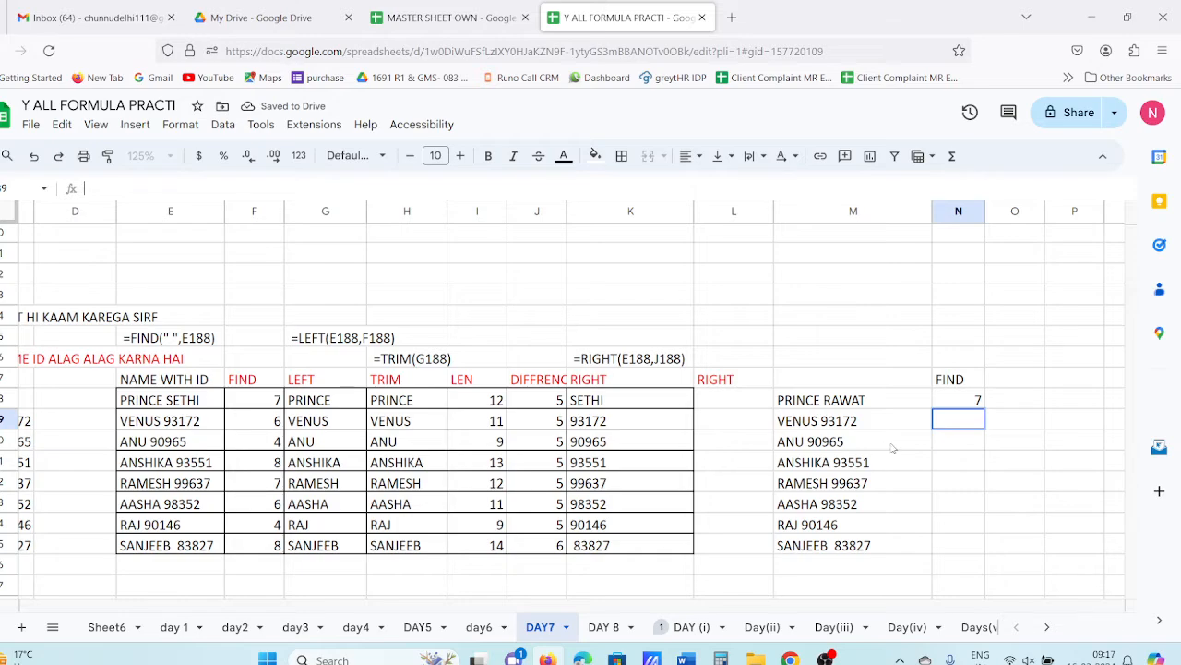
double_click(817, 400)
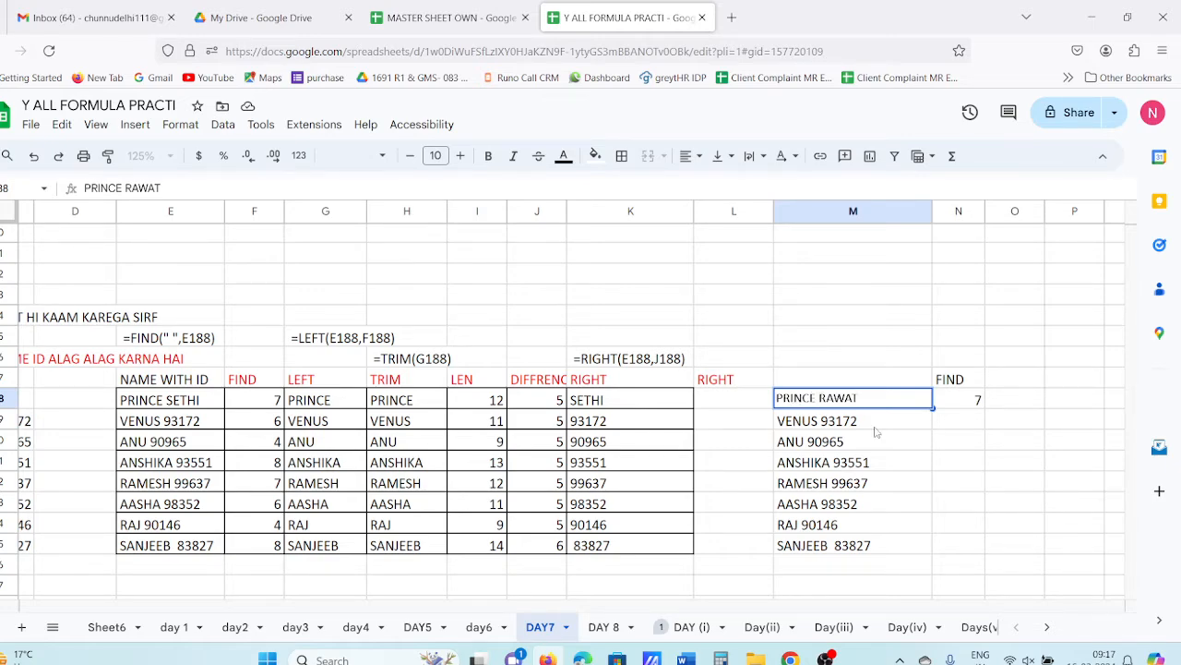
key(BackSpace)
click(964, 480)
- Fill the FIND formula down N188:N195, giving 7, 6, 4, 8, 7, 6, 4, 8
drag(956, 404, 965, 545)
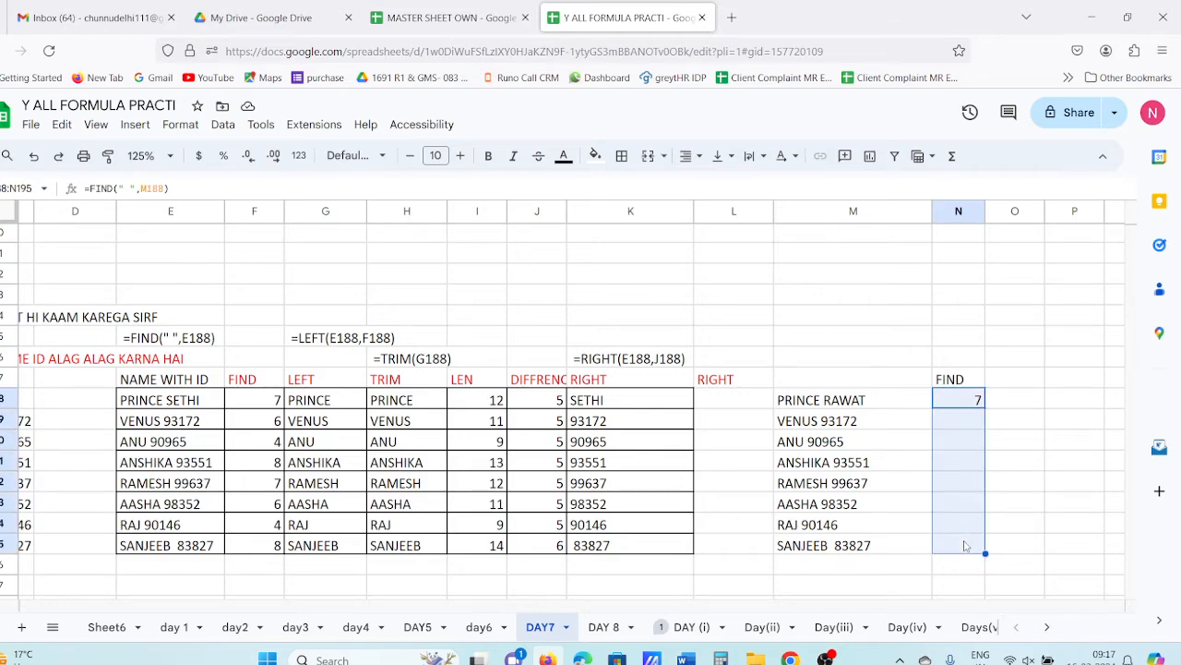
key(ctrl+d)
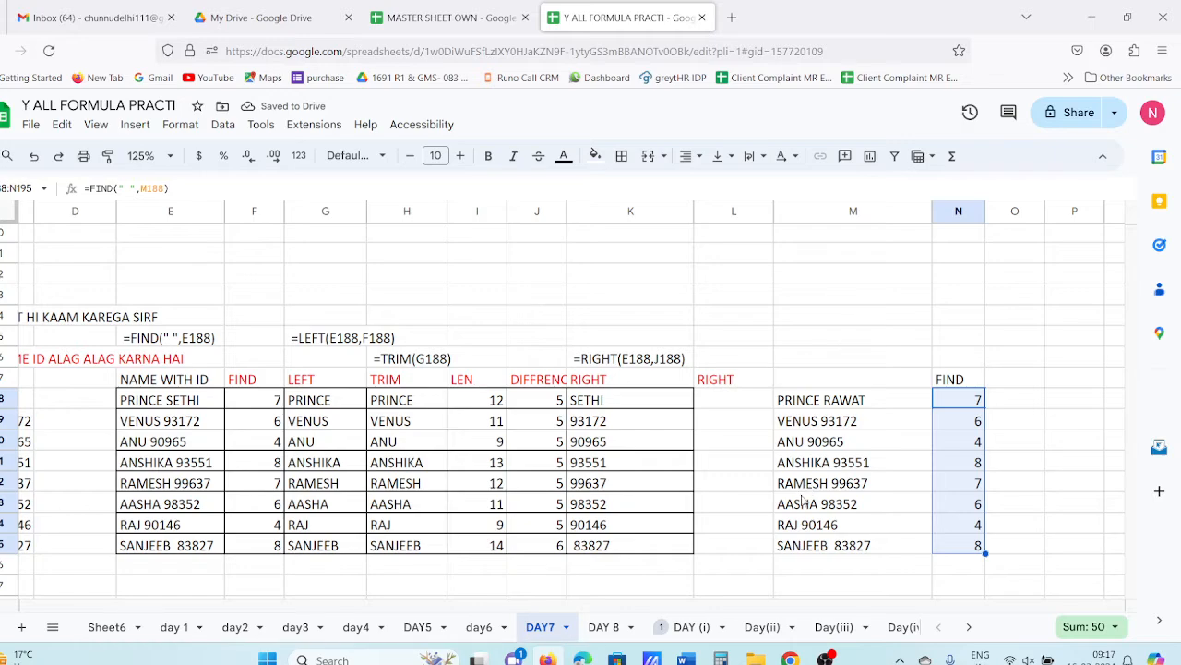
click(976, 426)
click(960, 459)
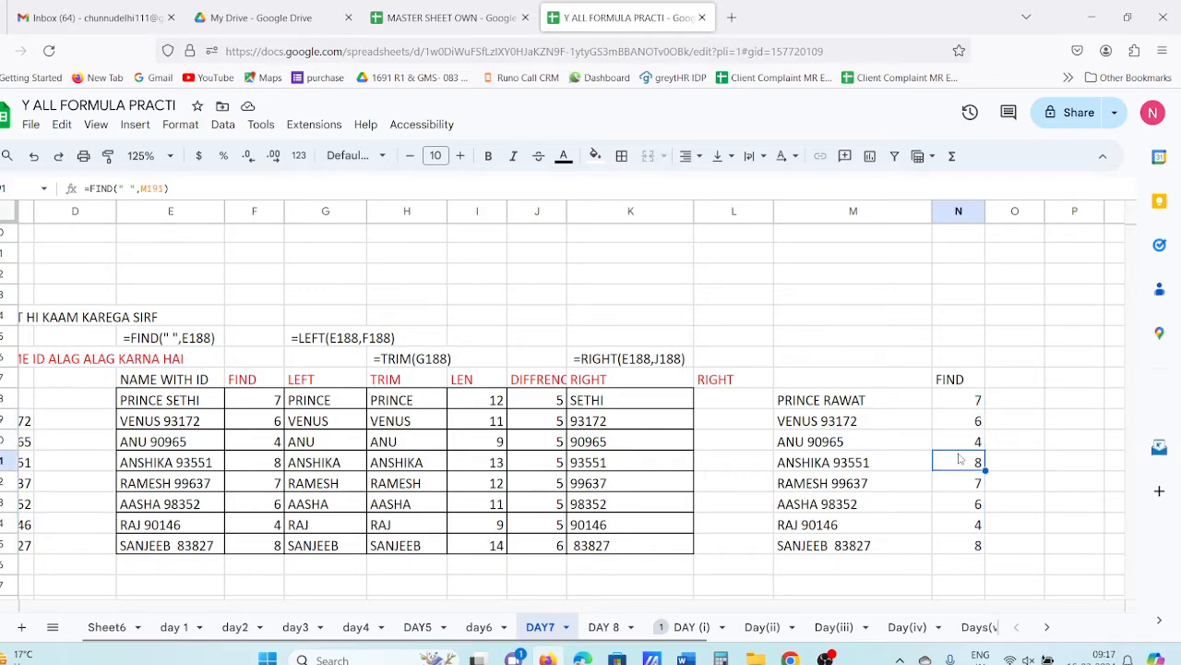
click(966, 441)
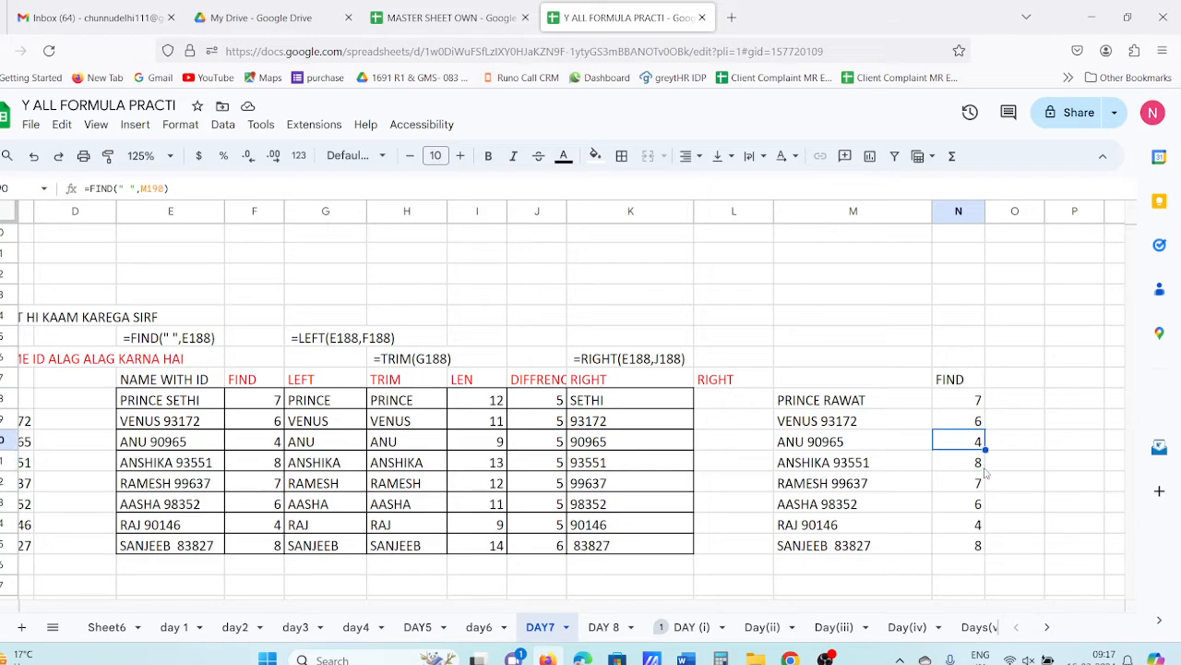
click(1024, 388)
text(=LEFT)
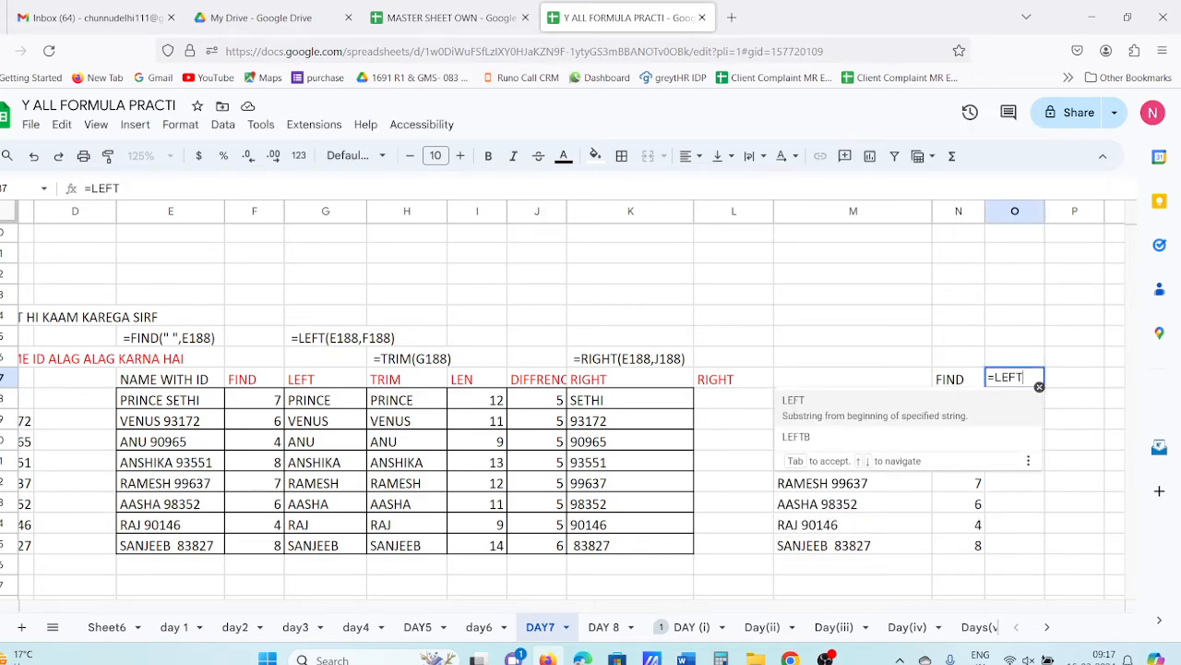
- Head column O 'LEN' and enter =LEN(M188,N188) in O188, which returns #N/A
key(Escape)
key(Escape)
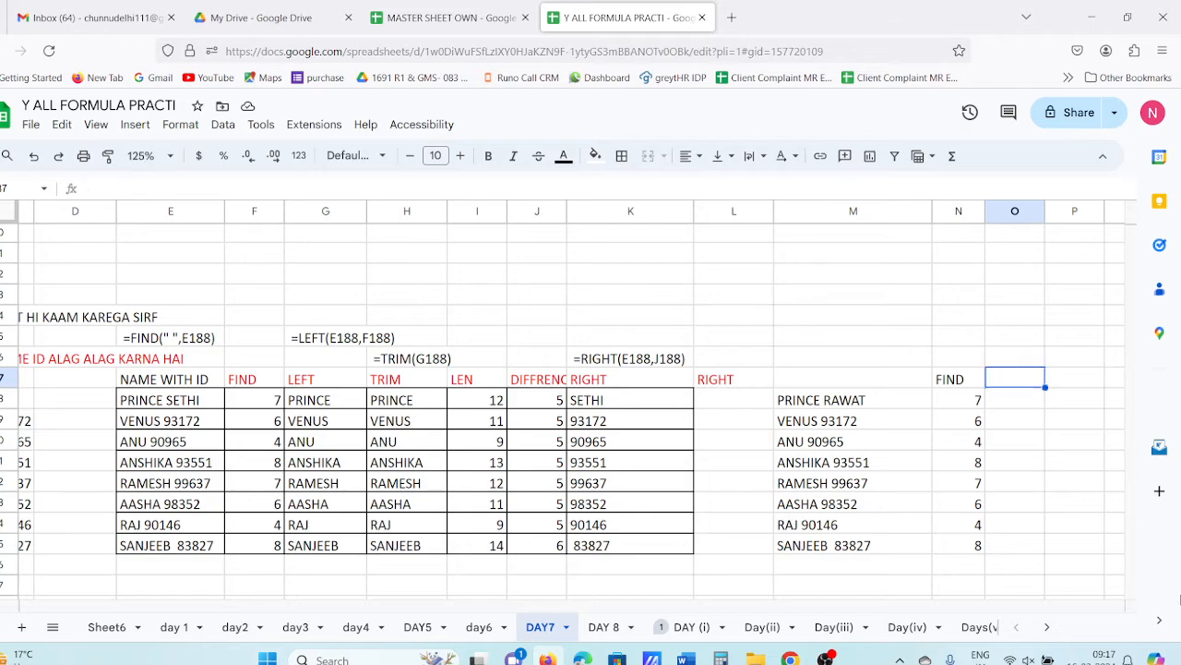
text(LEN)
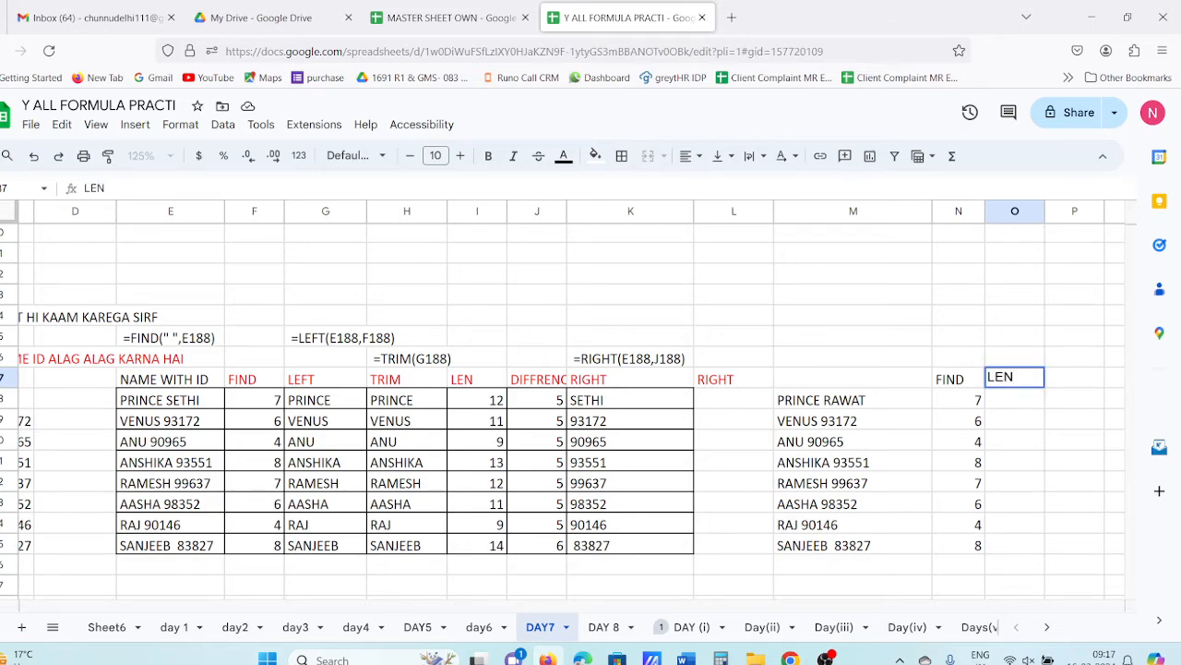
key(Return)
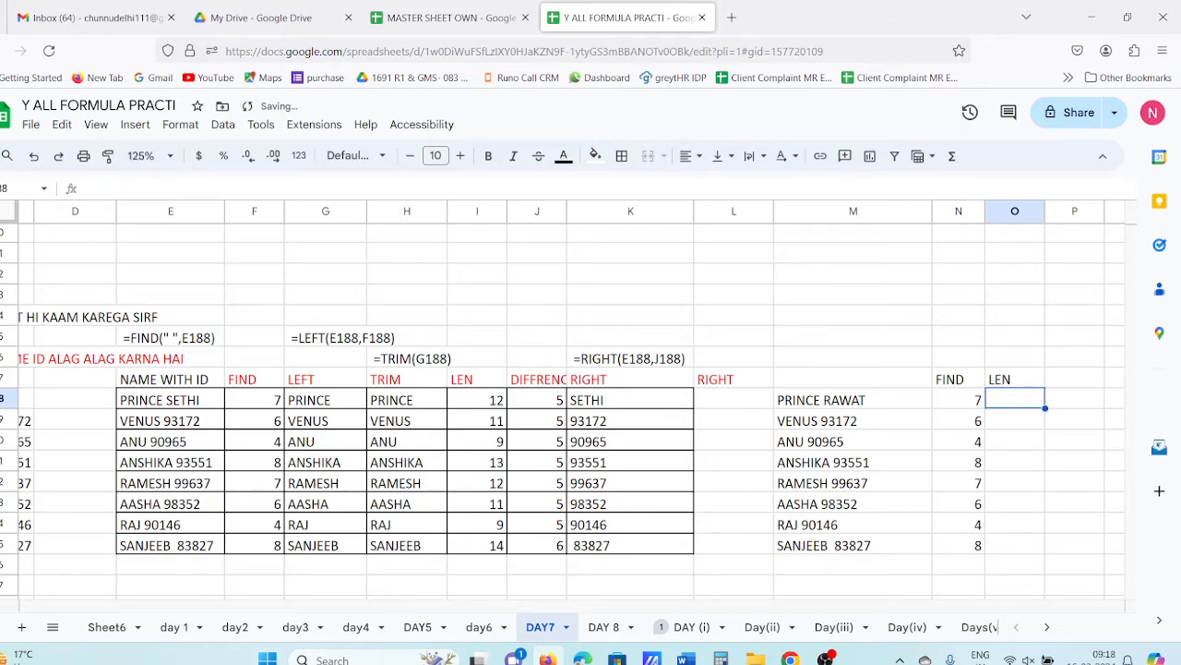
text(=)
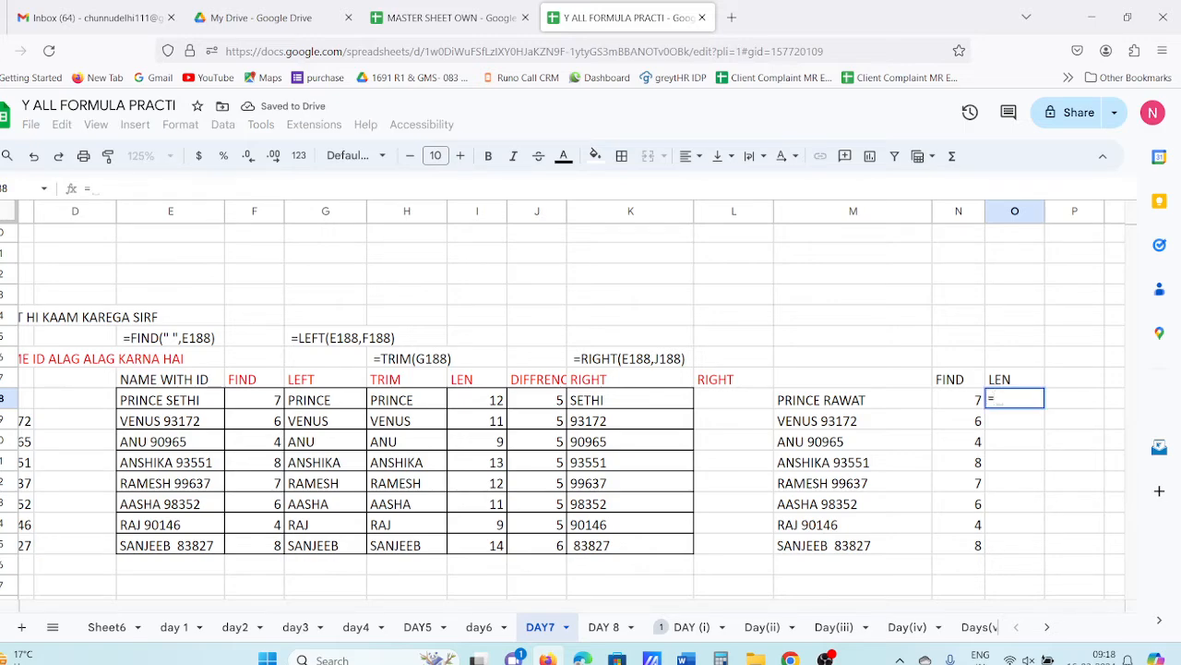
text(LEN()
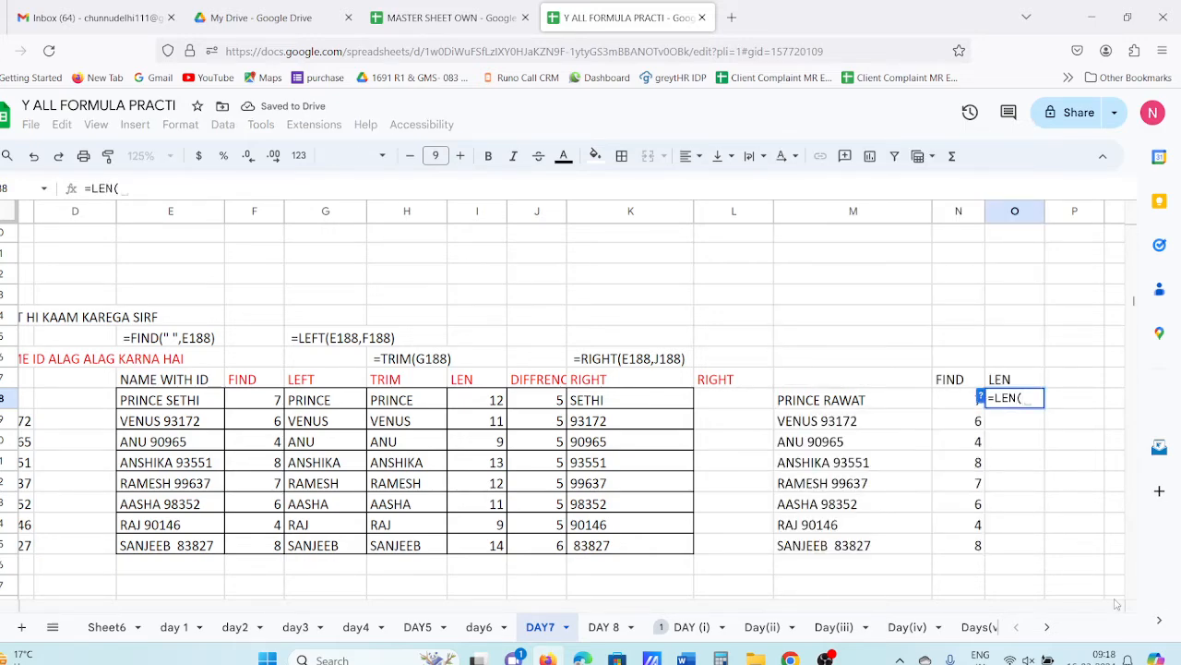
click(854, 408)
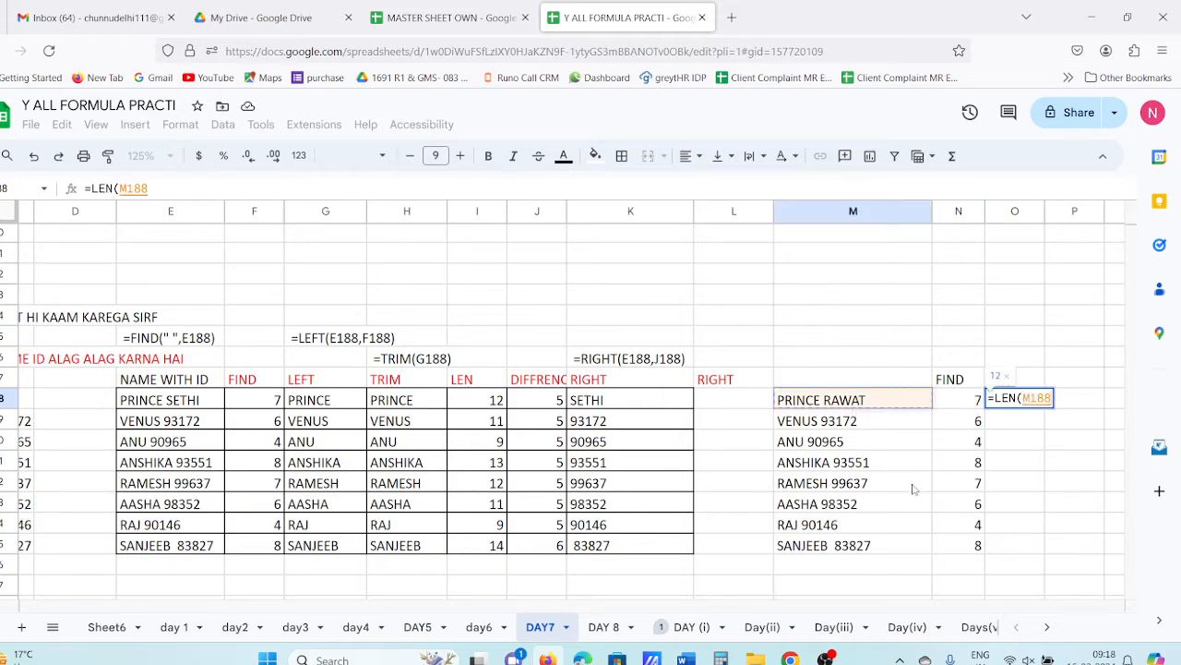
text(,)
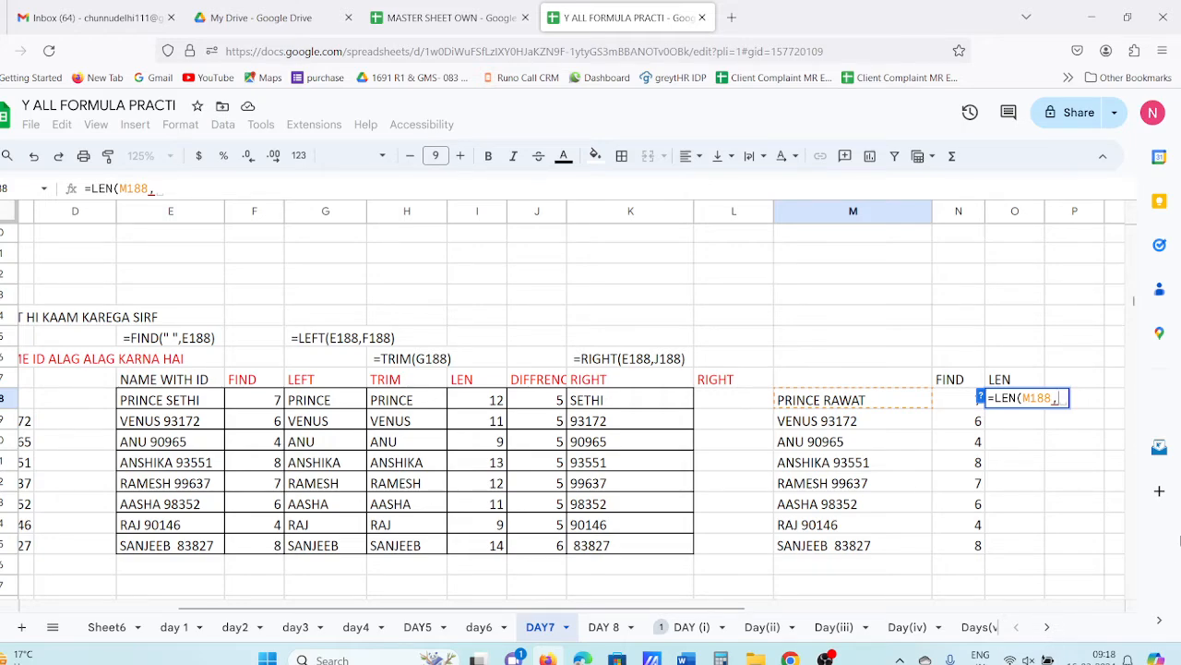
click(965, 406)
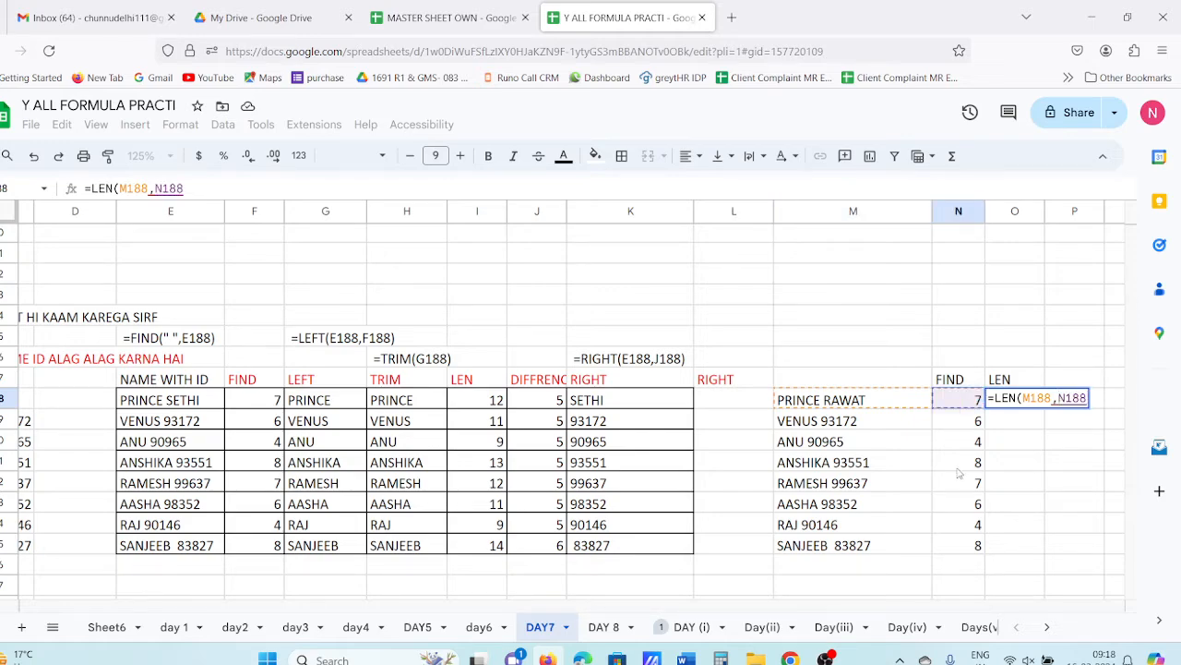
key(Tab)
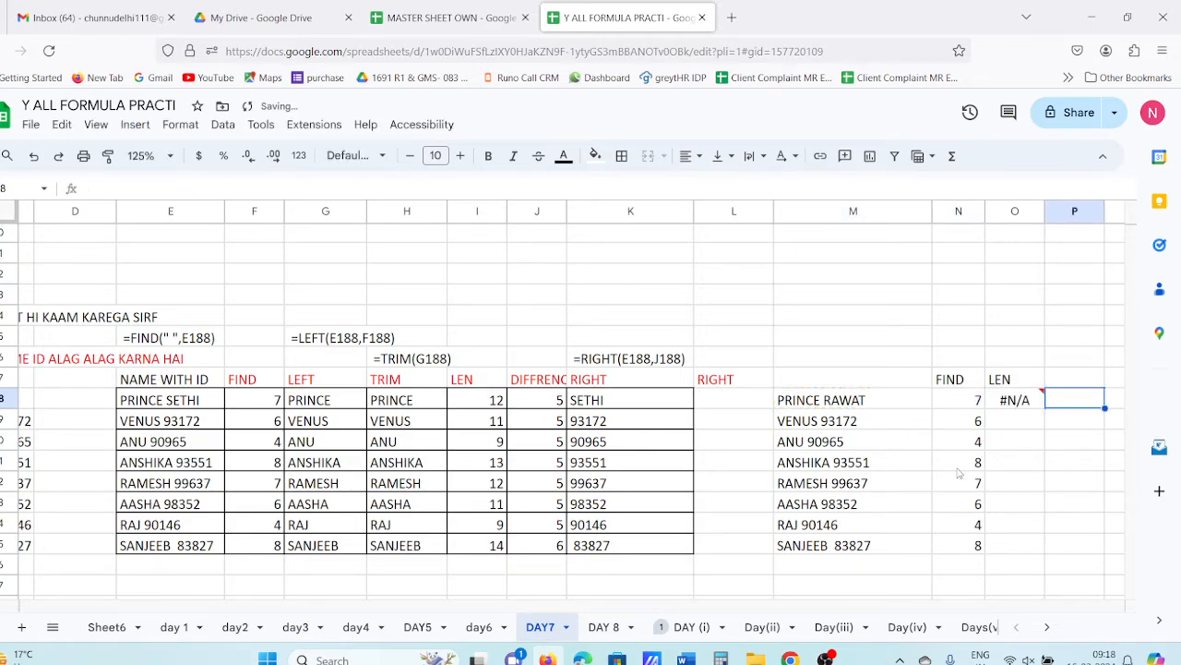
click(1024, 401)
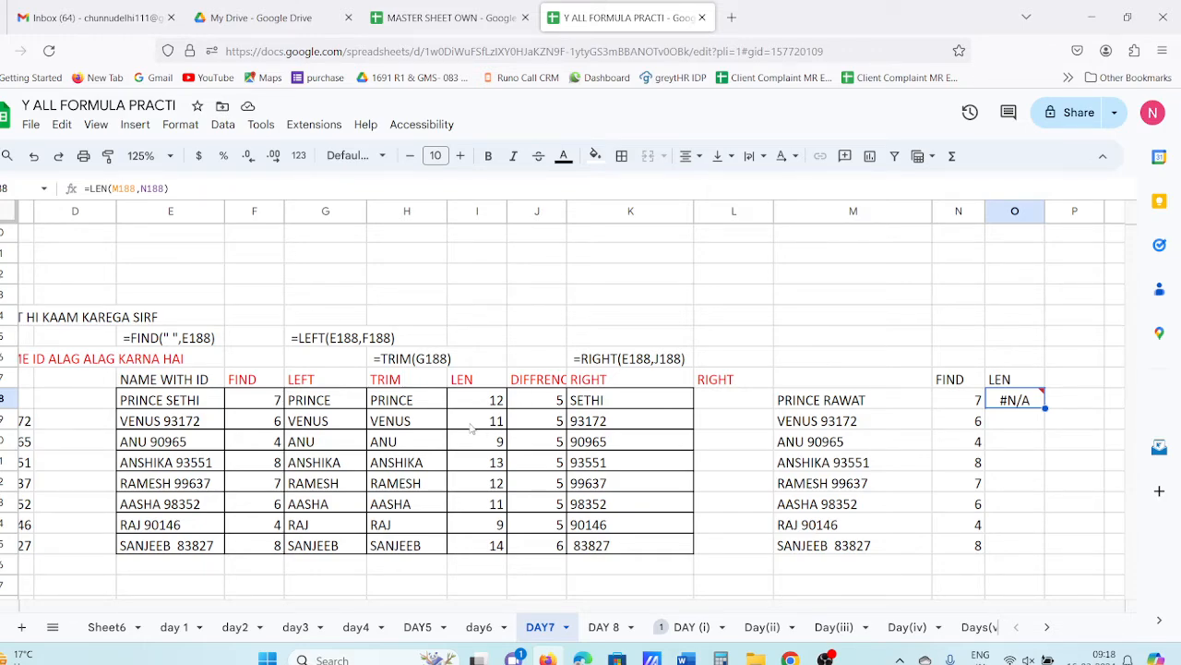
key(Delete)
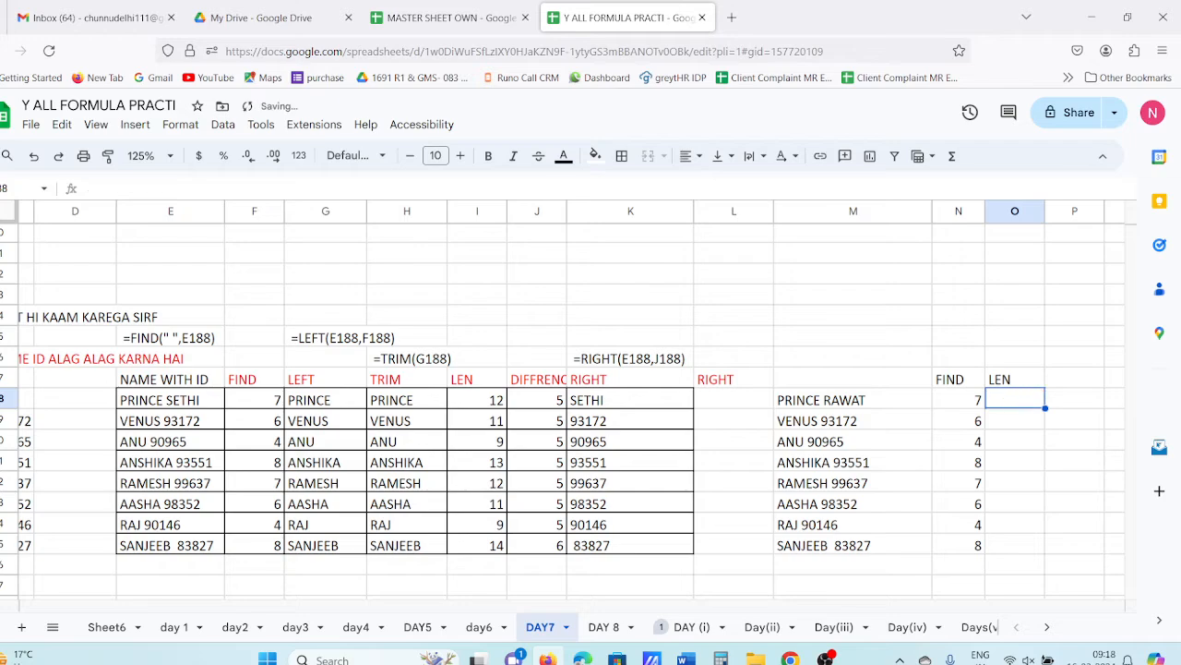
text(=LE)
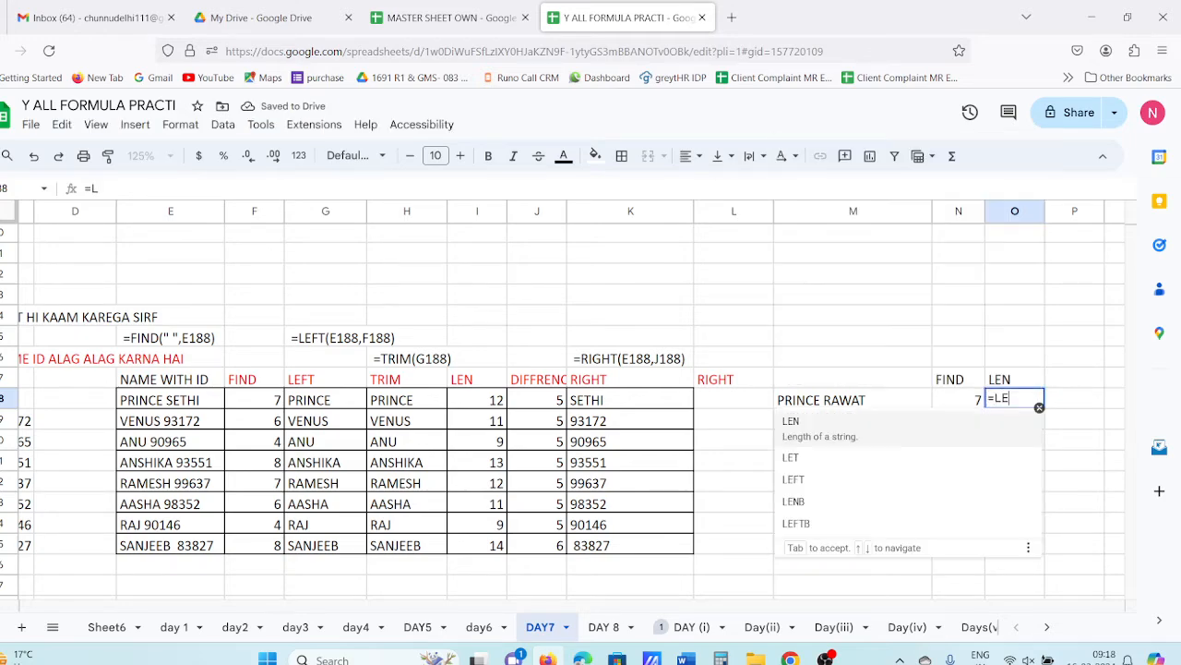
text(FT)
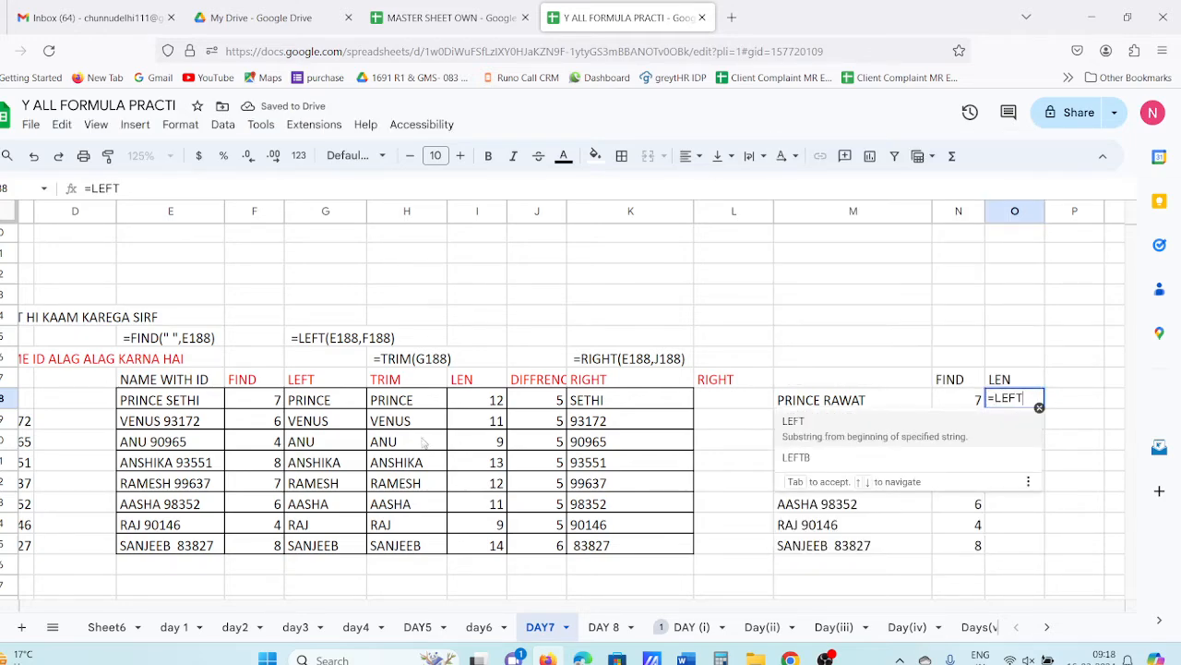
click(821, 432)
click(831, 401)
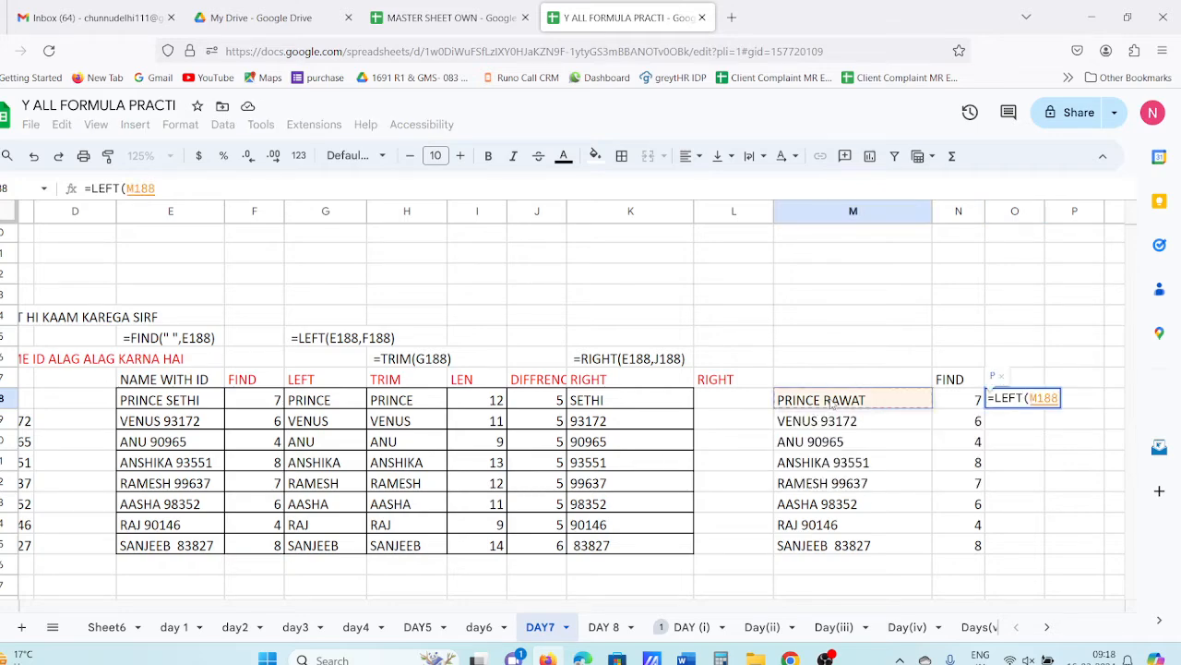
text(,)
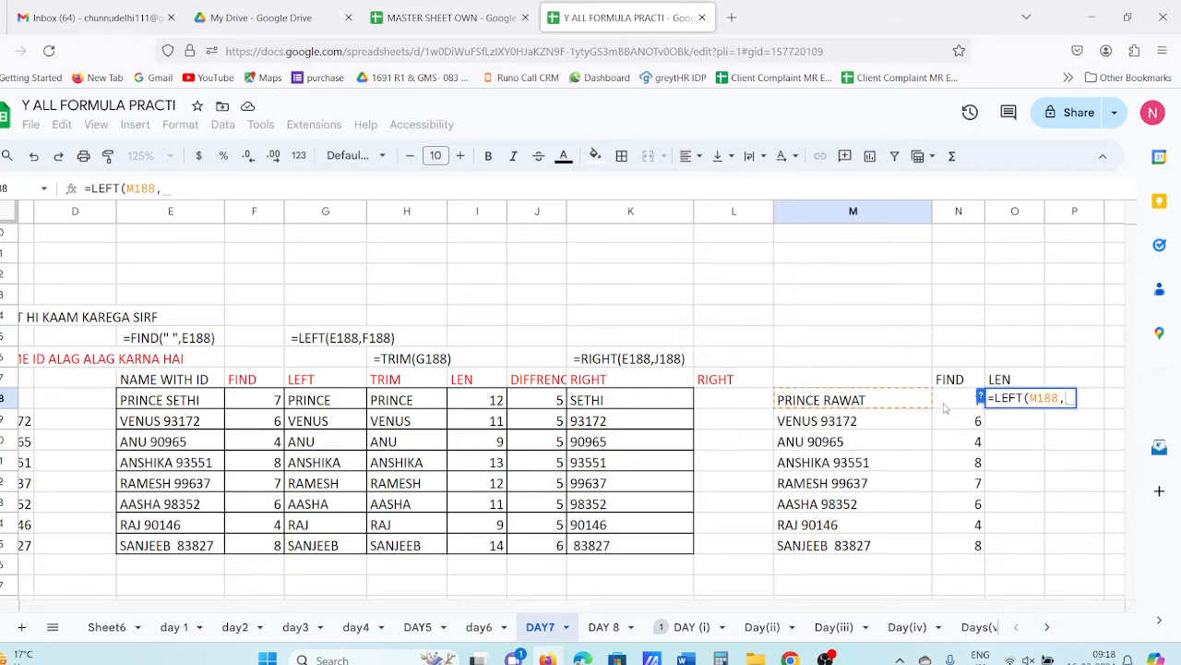
click(945, 406)
key(Return)
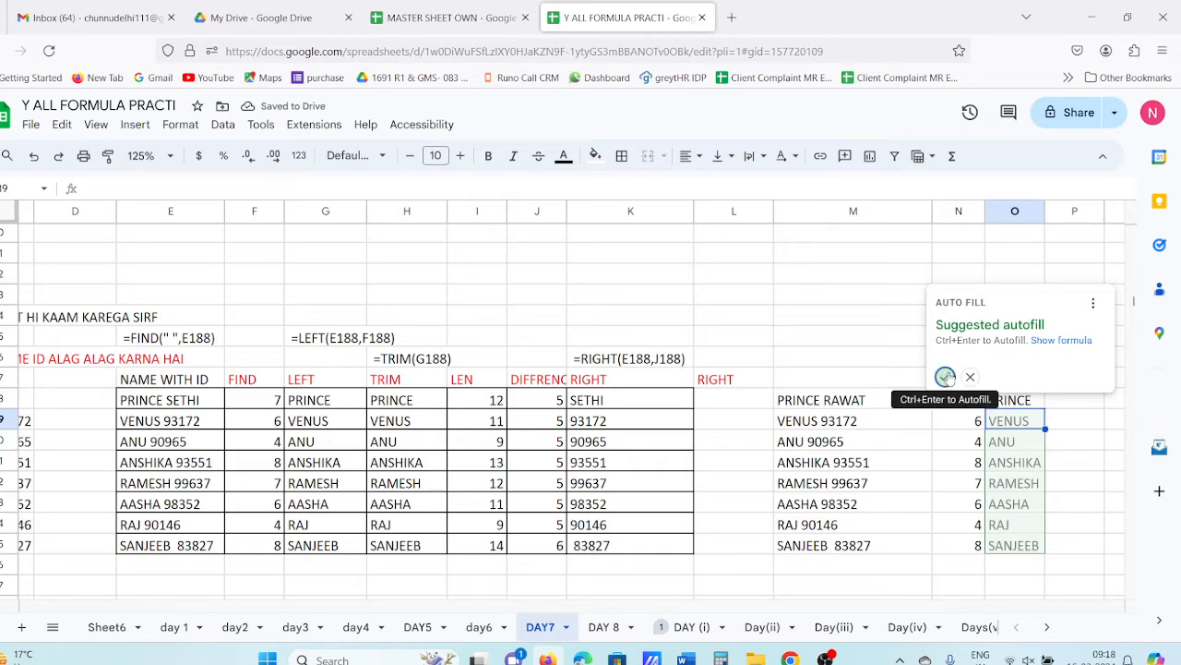
click(945, 376)
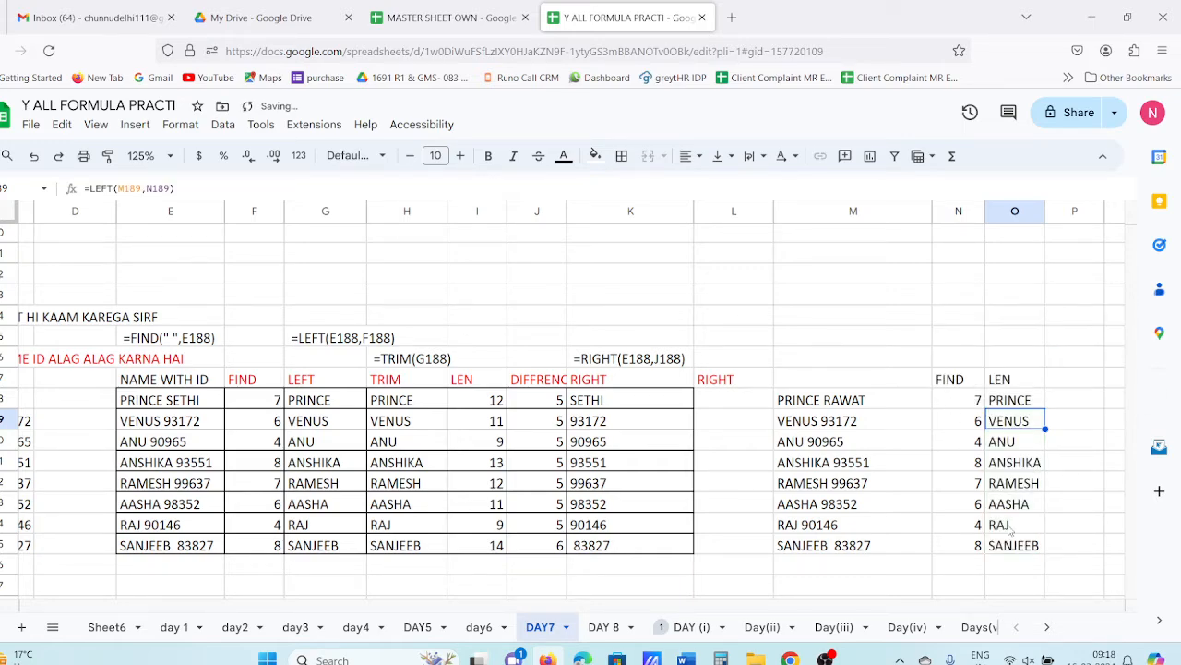
click(967, 400)
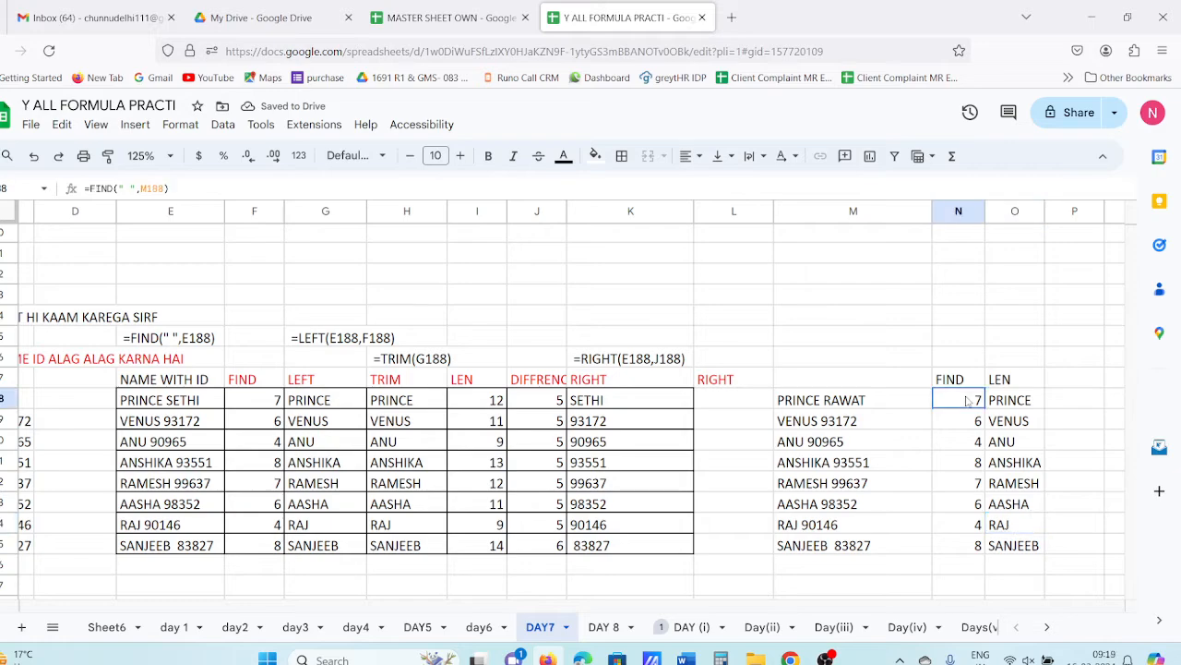
click(956, 443)
click(959, 484)
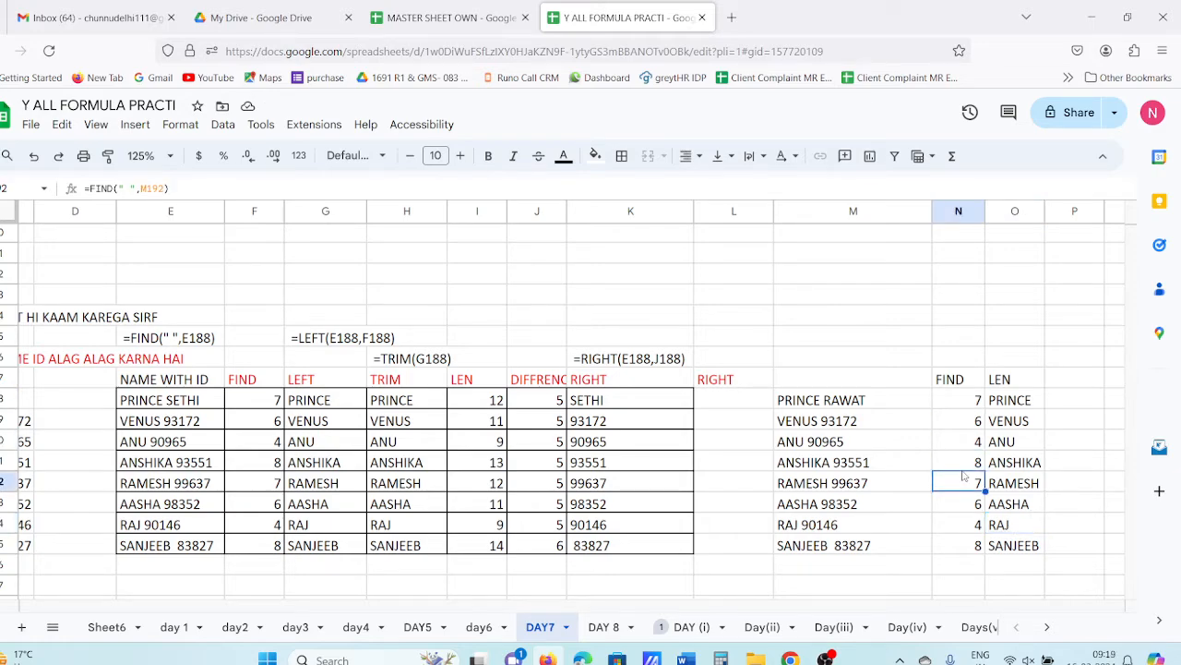
click(978, 406)
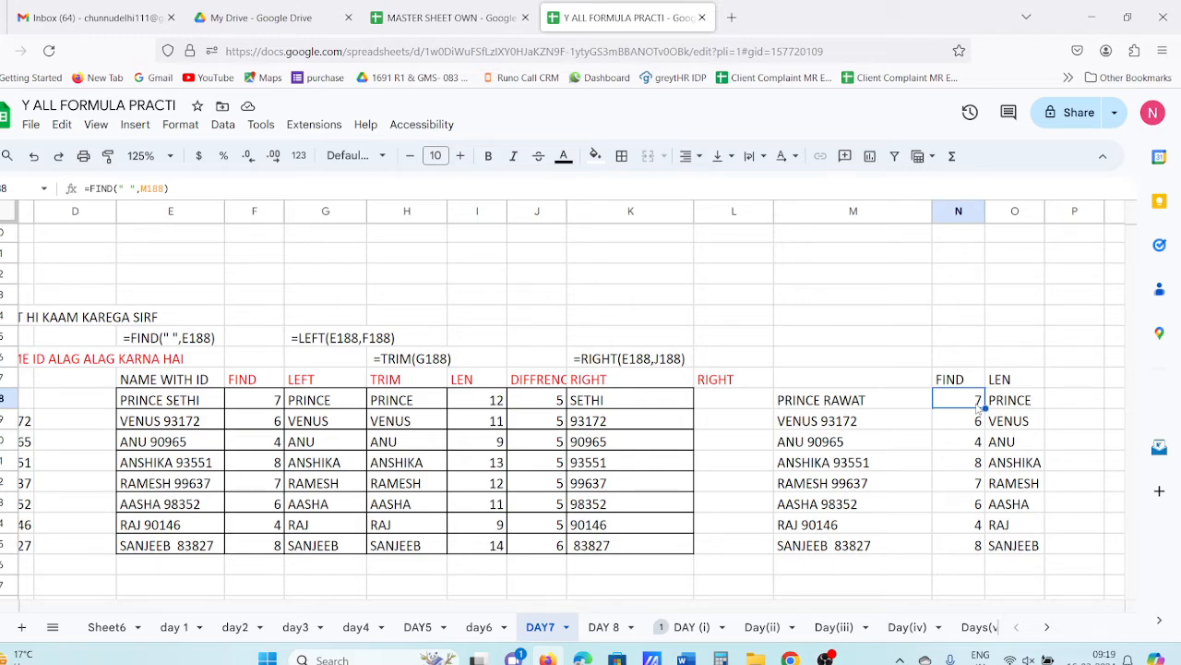
click(1020, 409)
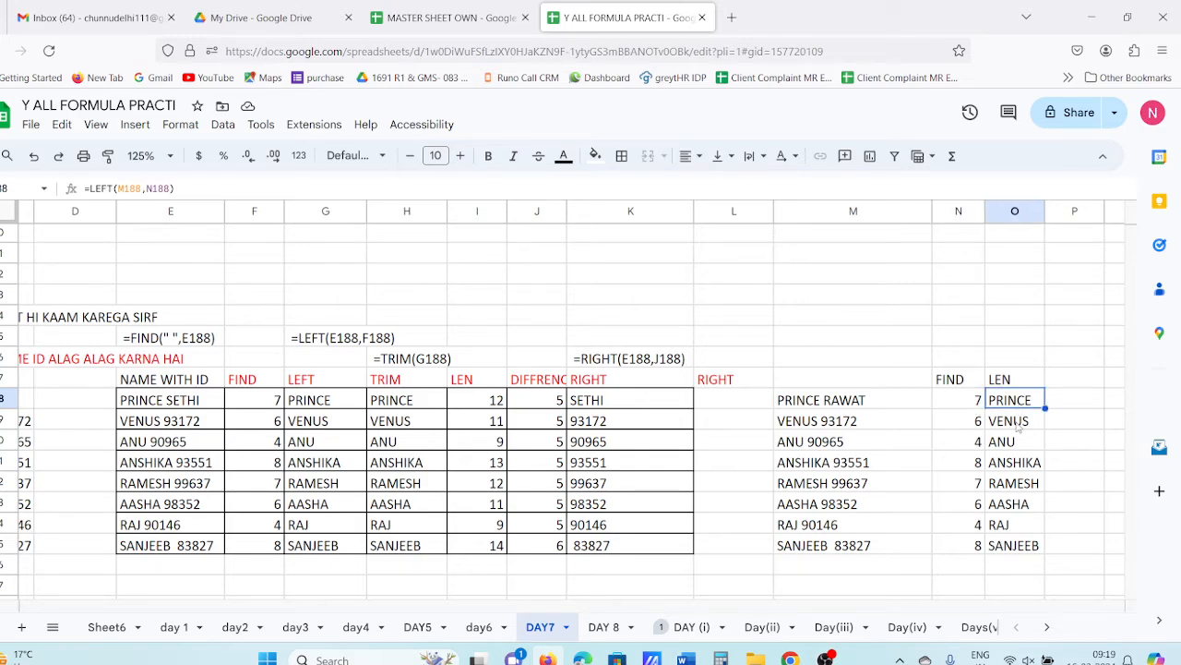
click(967, 407)
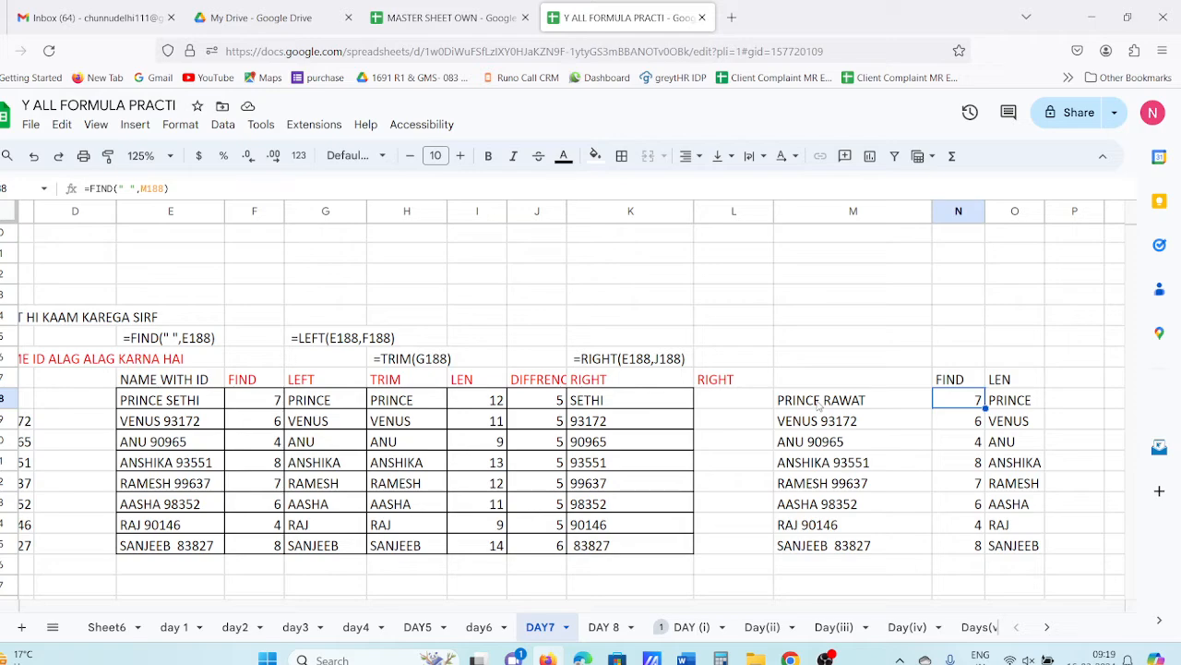
click(1019, 409)
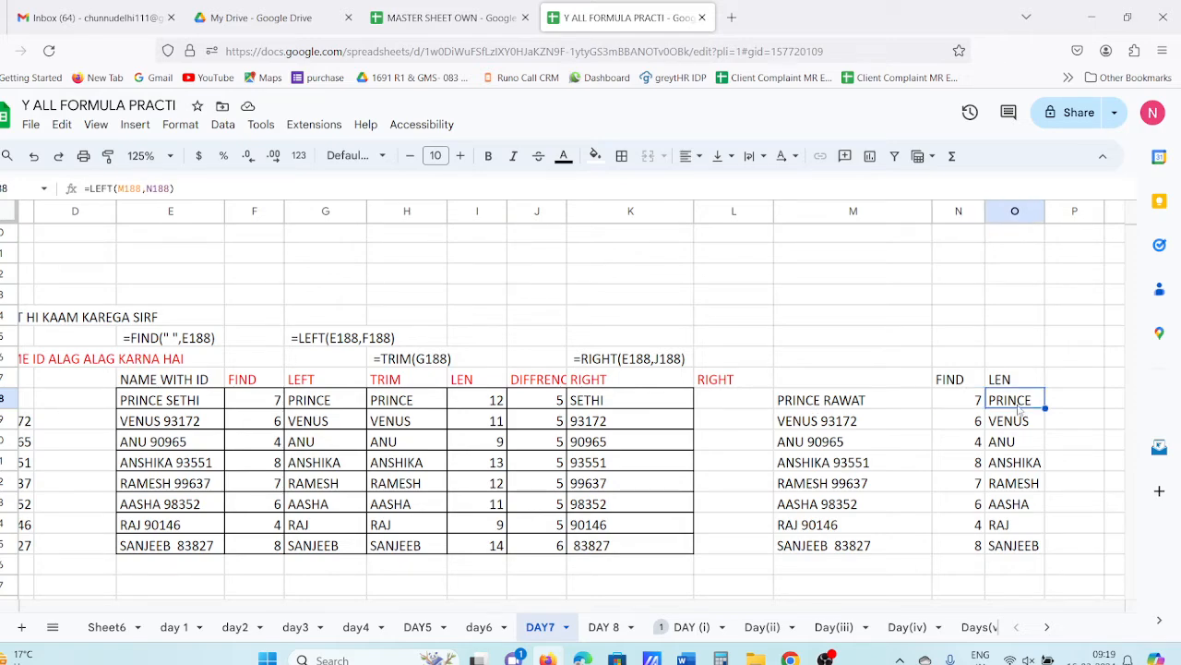
drag(1019, 409, 1006, 558)
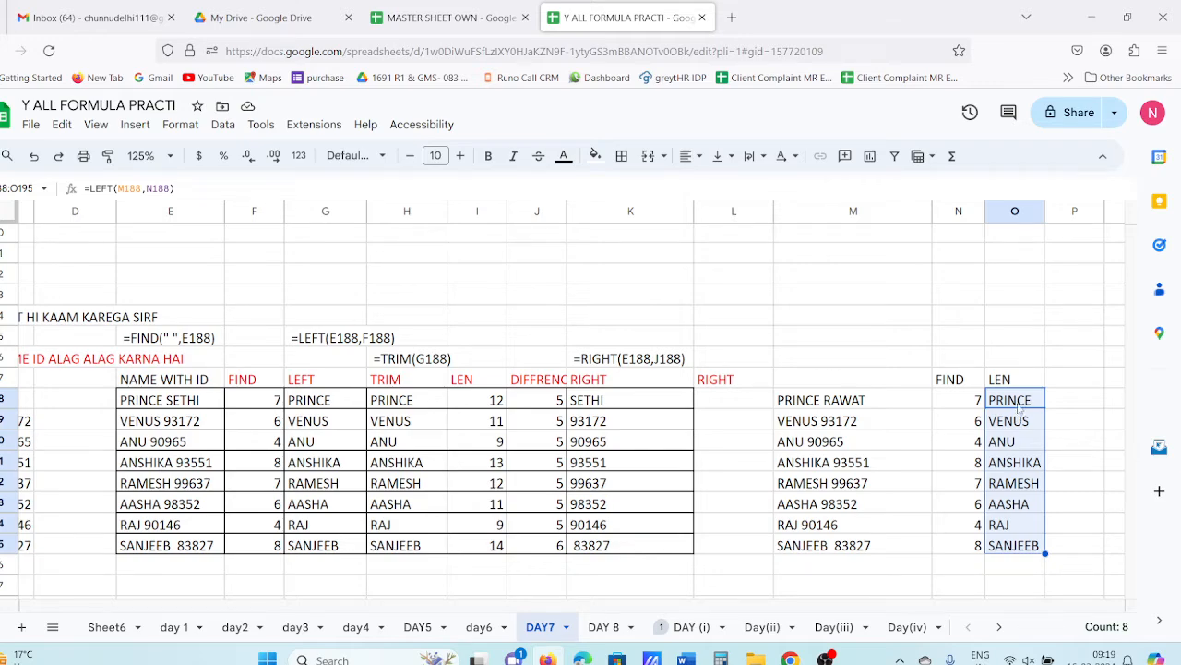
- Wrap O188 as =TRIM(LEFT(M188,N188)) and fill it down through SANJEEB
click(92, 188)
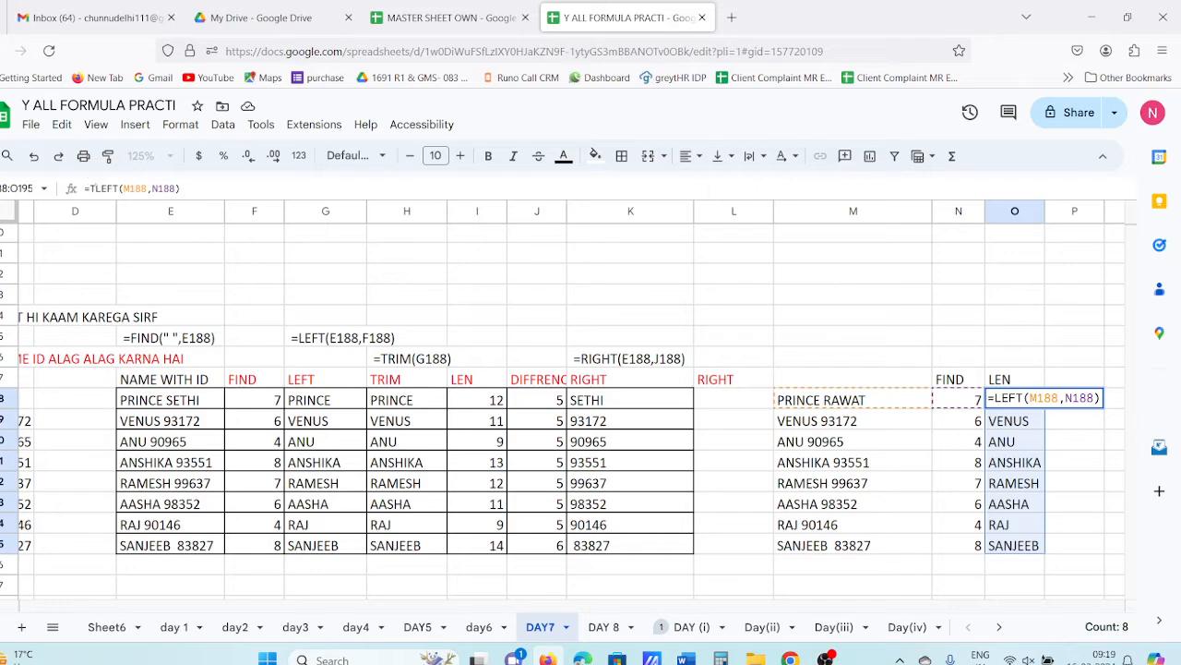
text(TRIM)
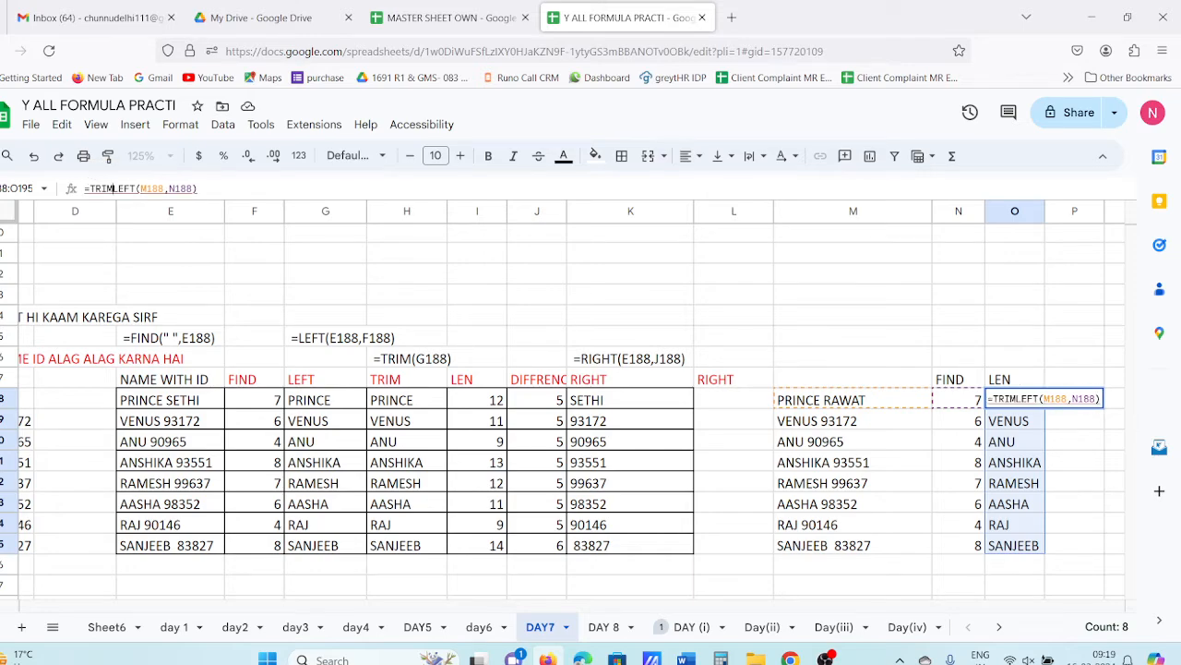
text(()
key(Return)
key(Return)
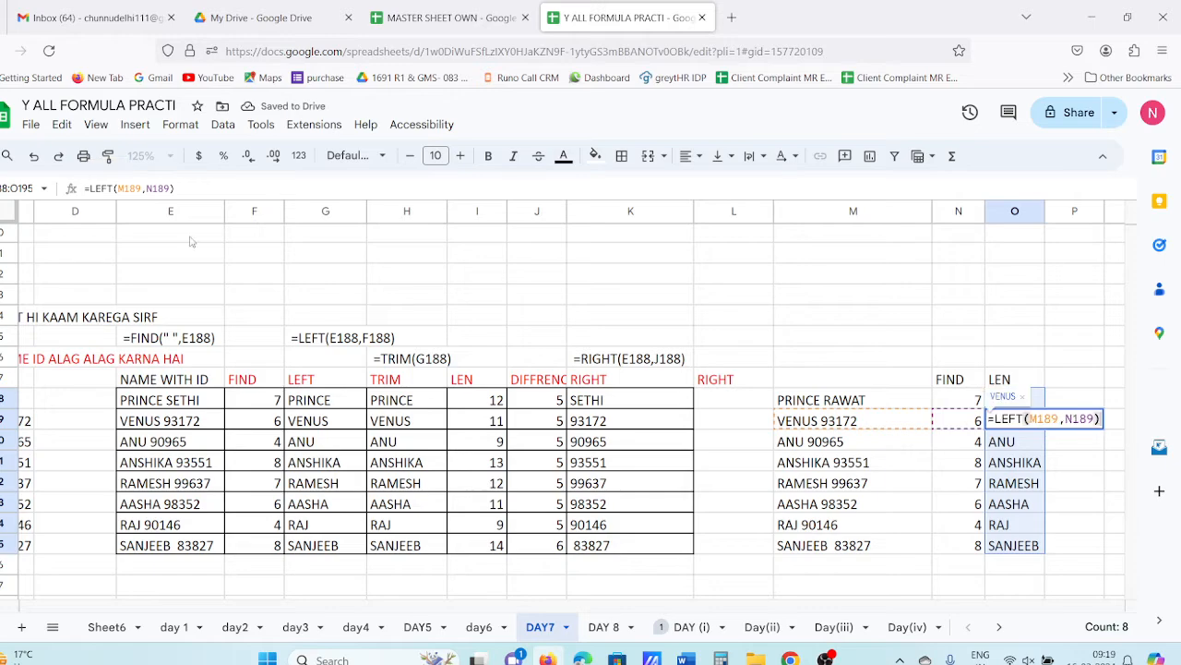
key(Escape)
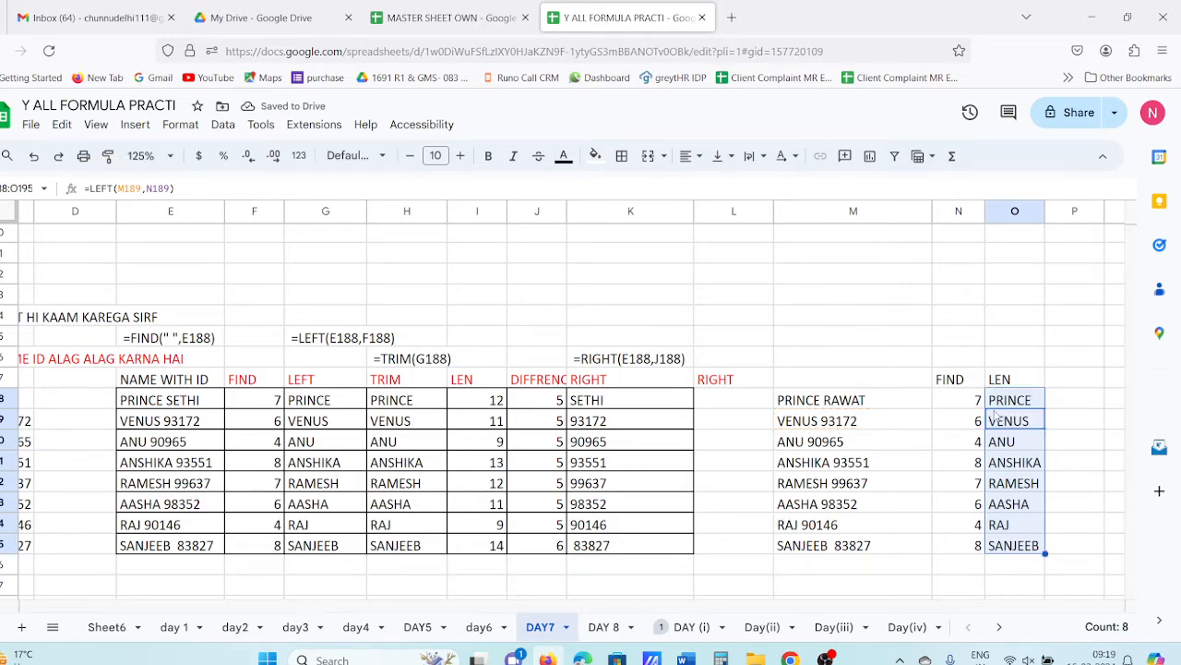
drag(1016, 401, 1020, 547)
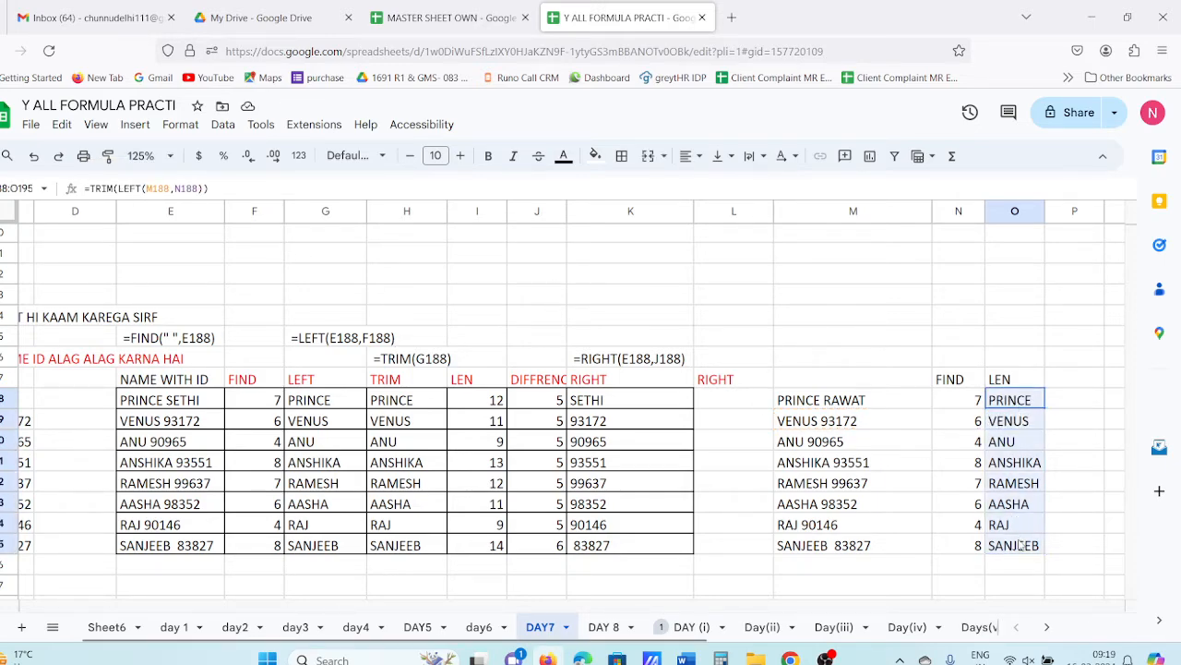
key(Delete)
key(ctrl+z)
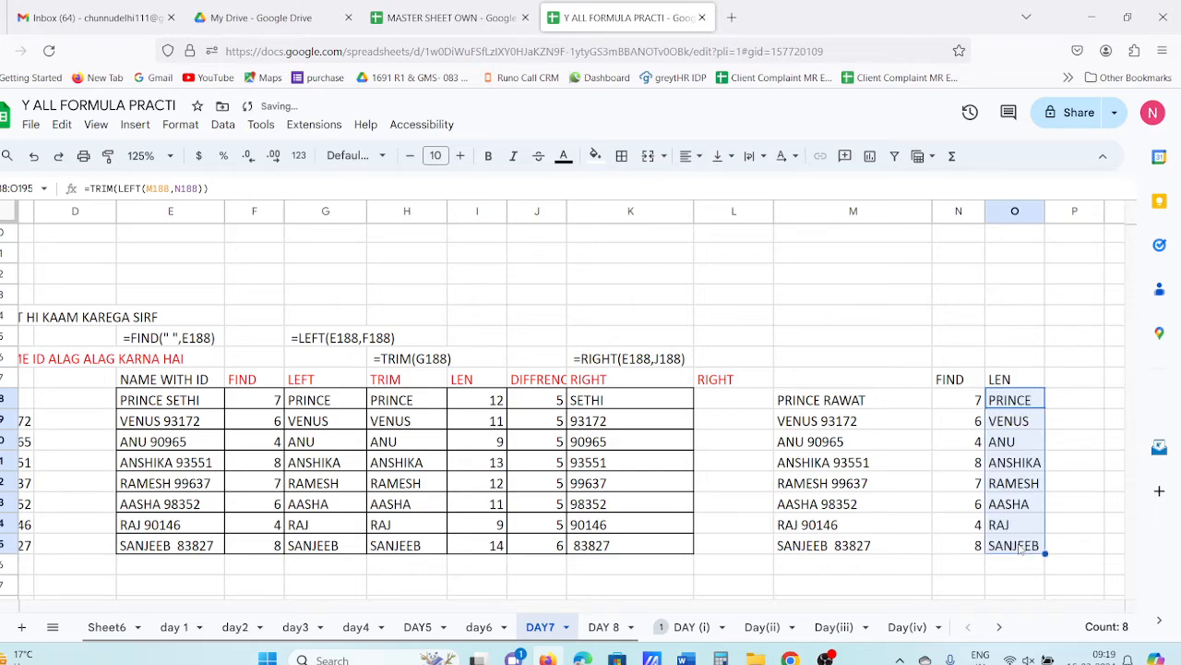
click(1063, 403)
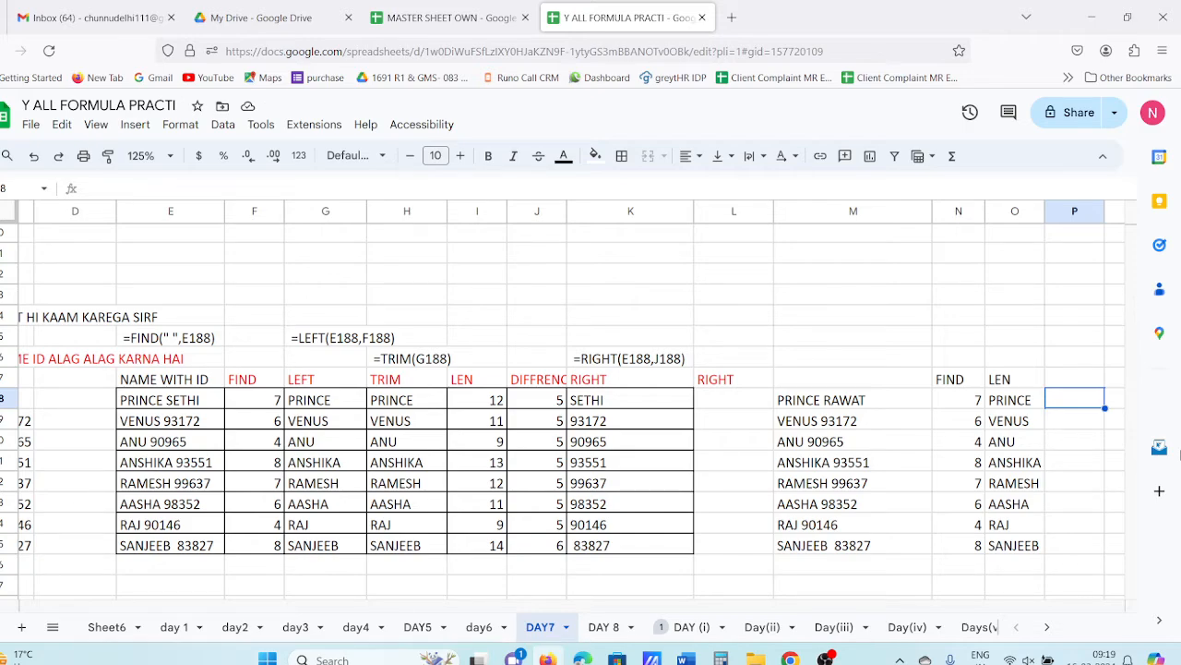
- Enter =LEN(O188) in P188 and fill down, giving 6, 5, 3, 7, 6, 5, 3, 7
text(=)
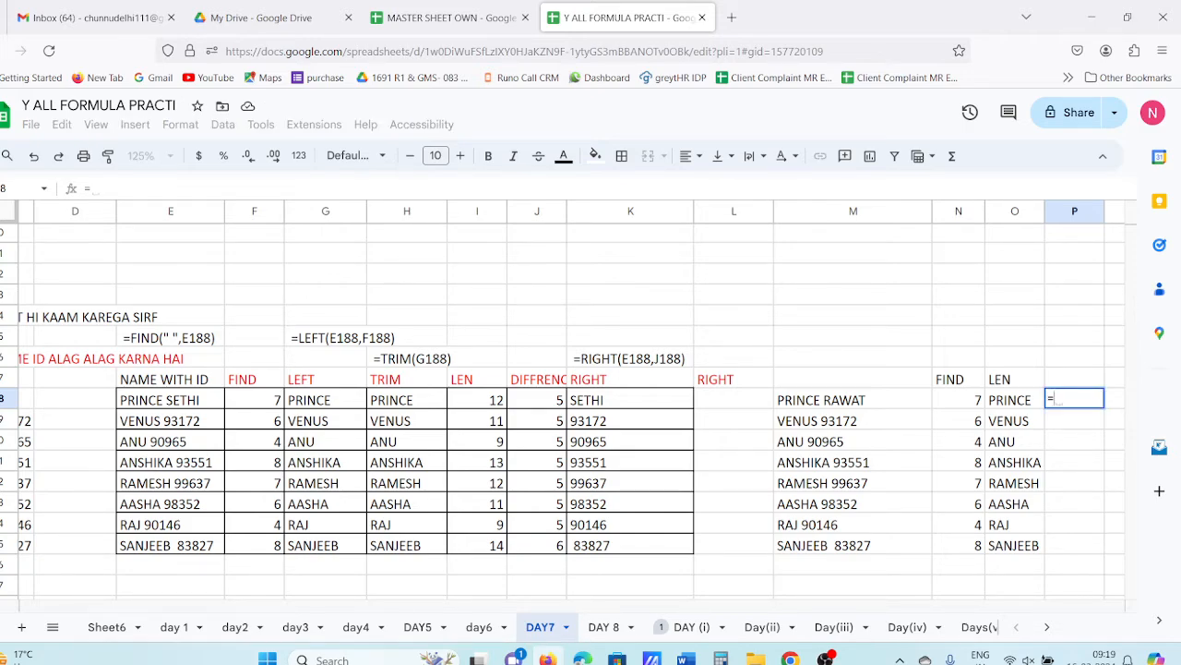
text(LEN()
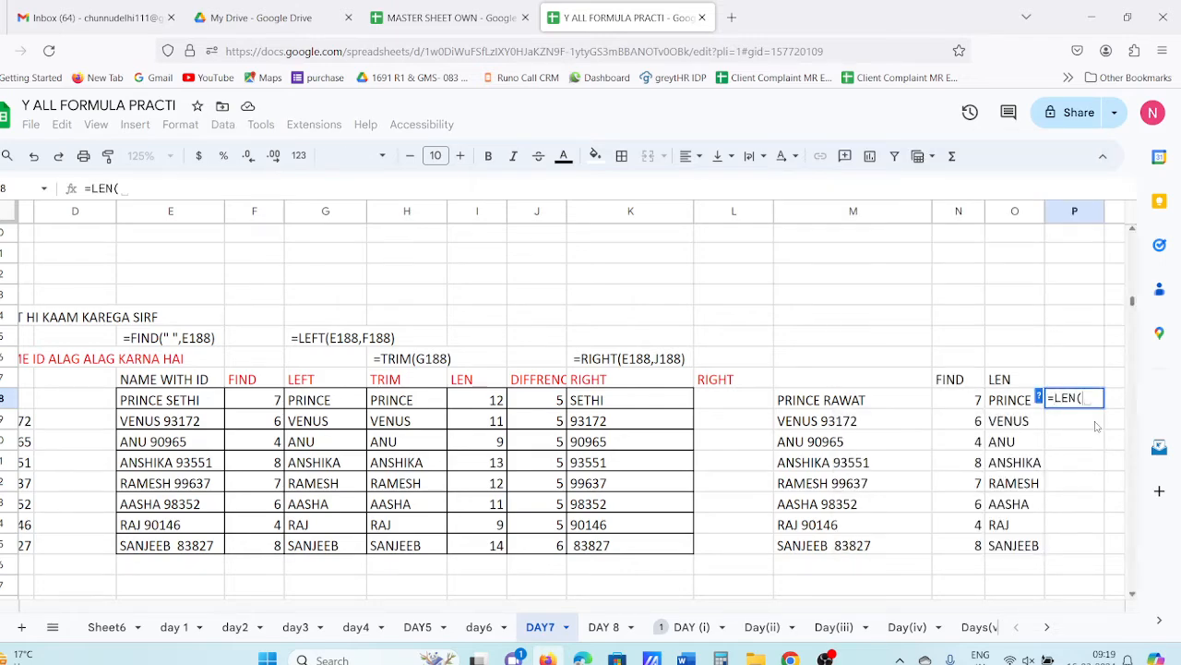
click(1013, 407)
key(Return)
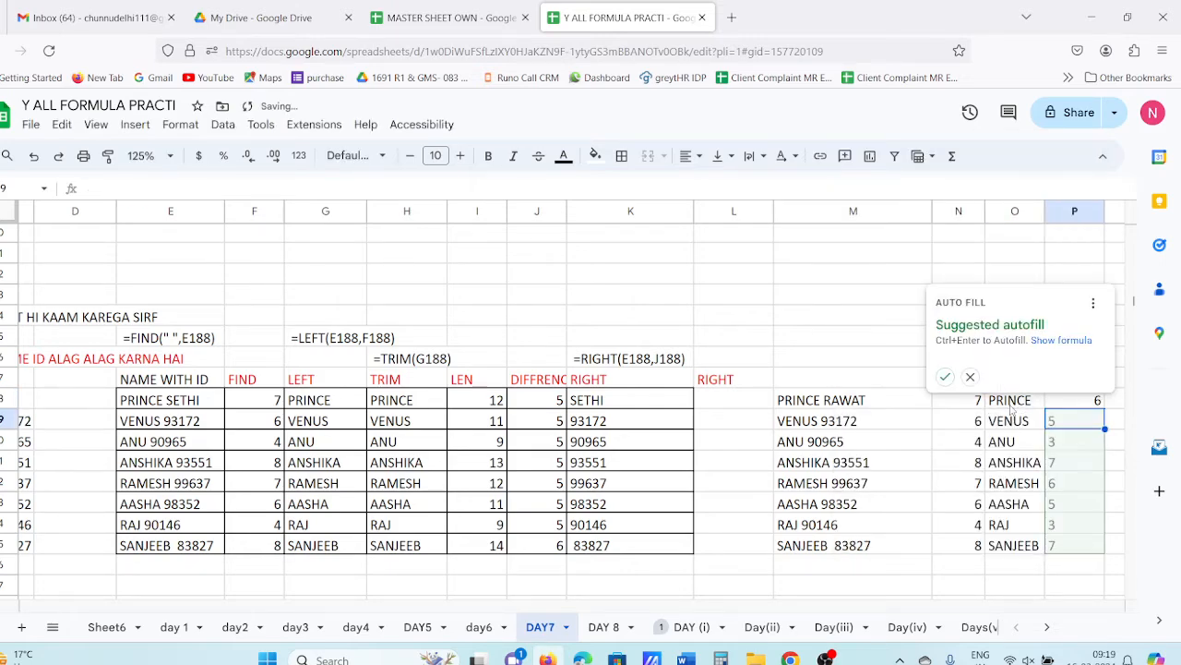
click(918, 465)
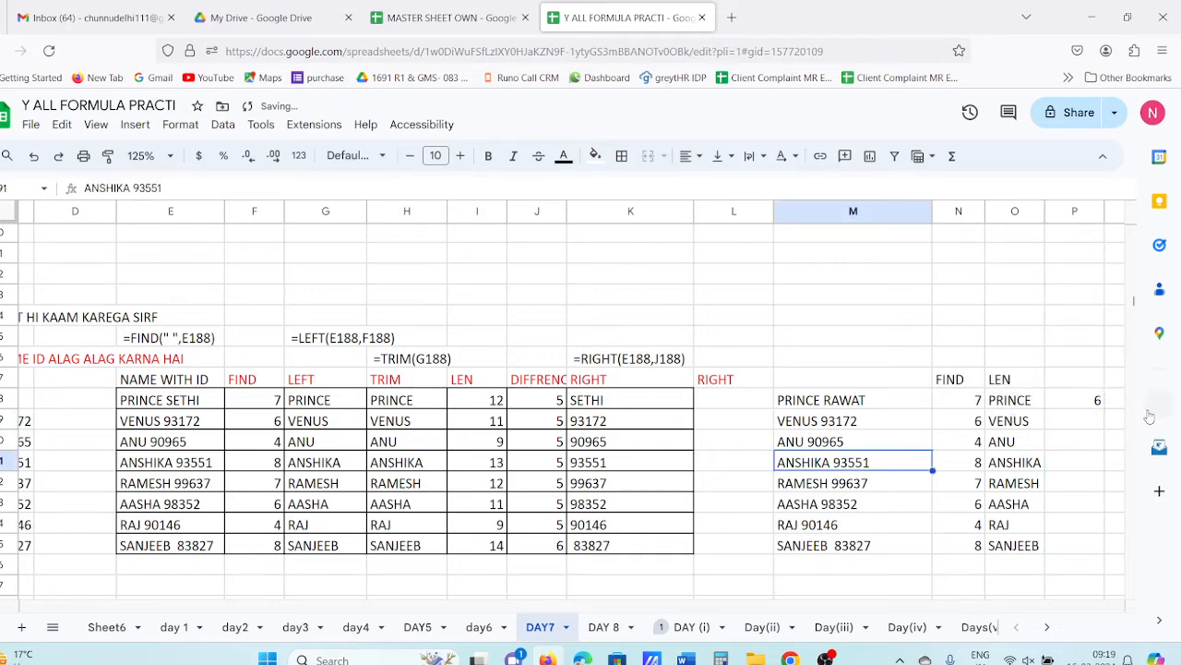
drag(1085, 407, 1064, 549)
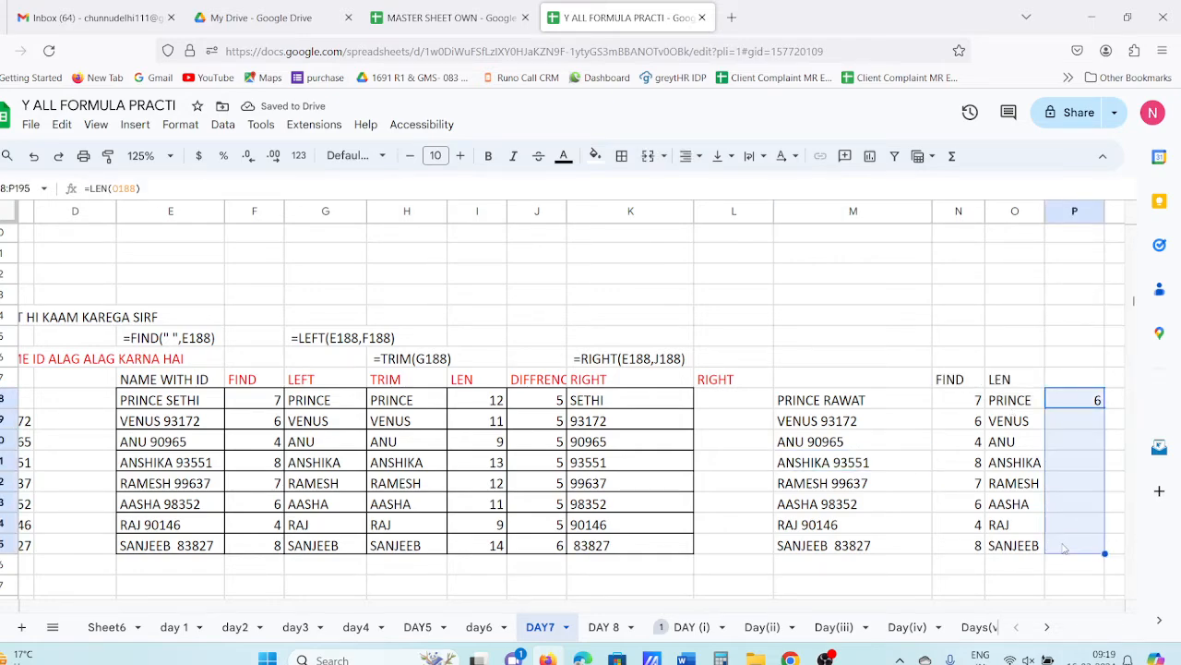
key(ctrl+d)
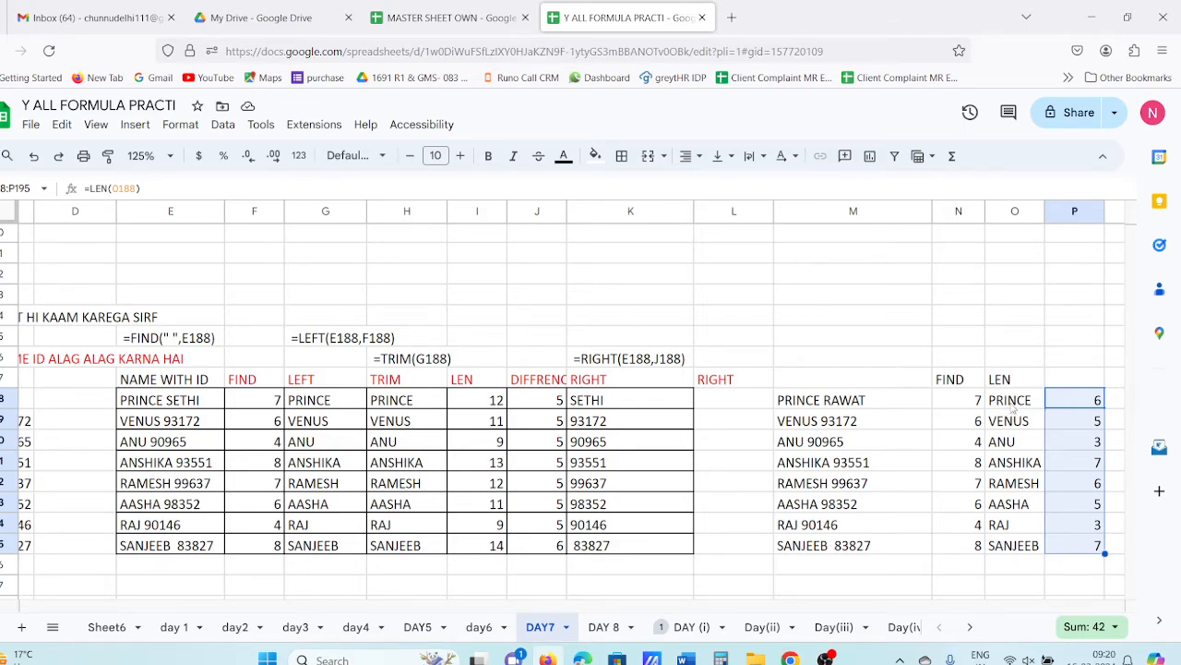
- Remove TRIM from O188, leaving =LEFT(M188,N188), so PRINCE's length in P188 reads 7
click(1012, 406)
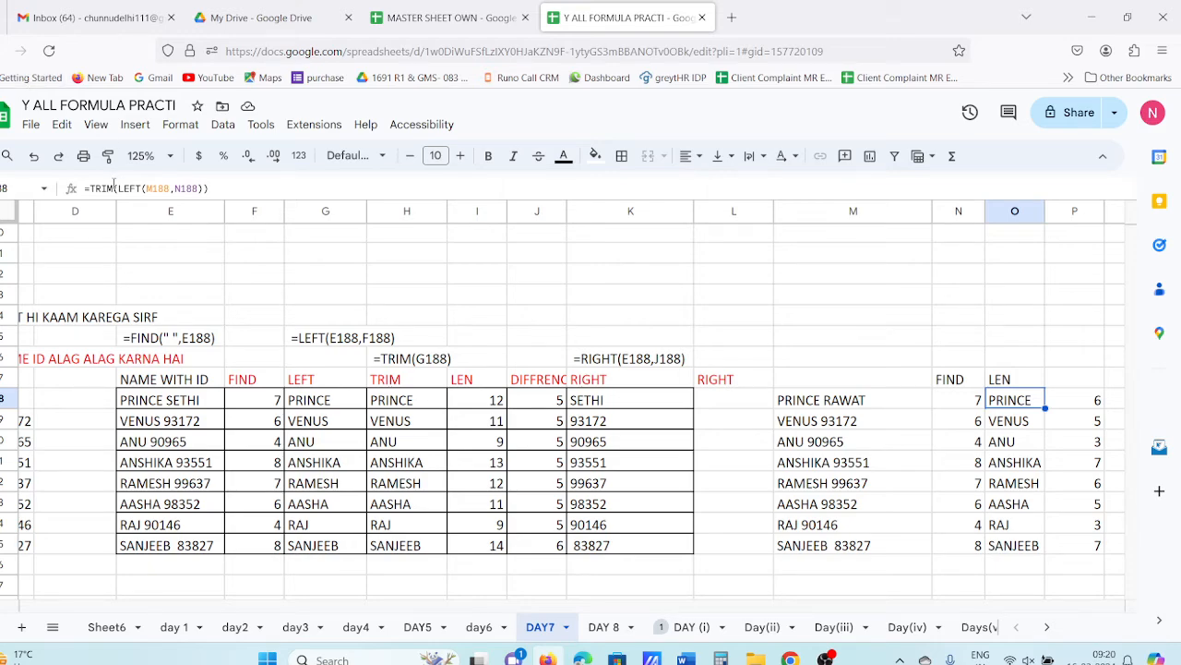
drag(119, 188, 93, 207)
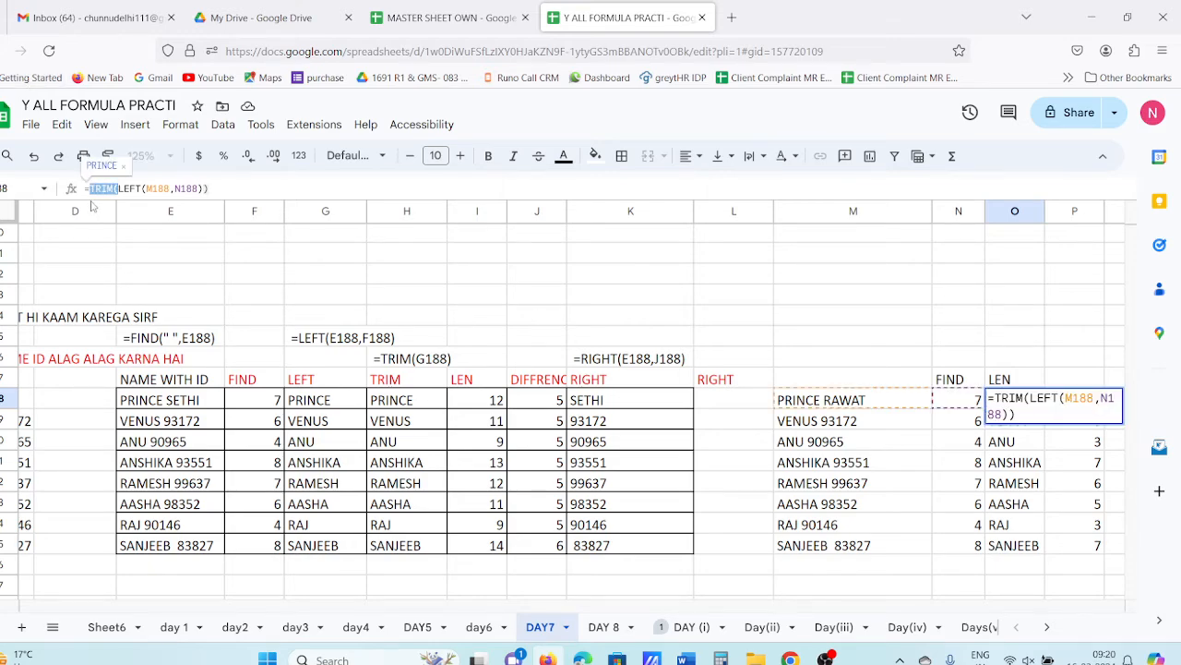
key(BackSpace)
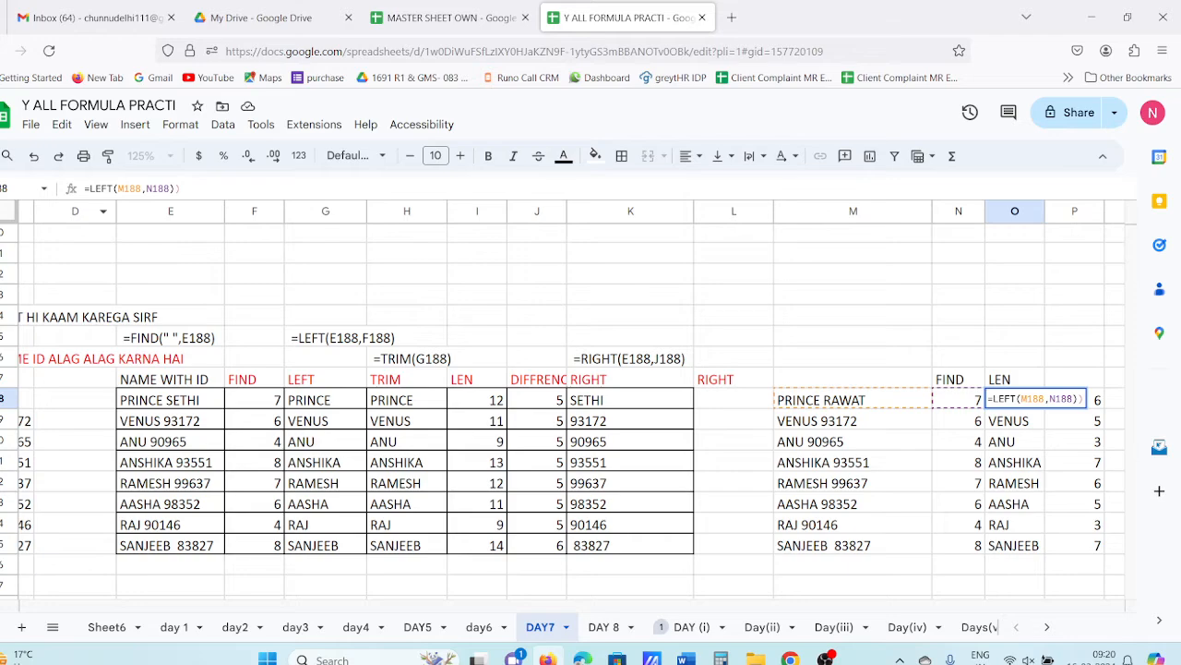
key(Return)
click(84, 188)
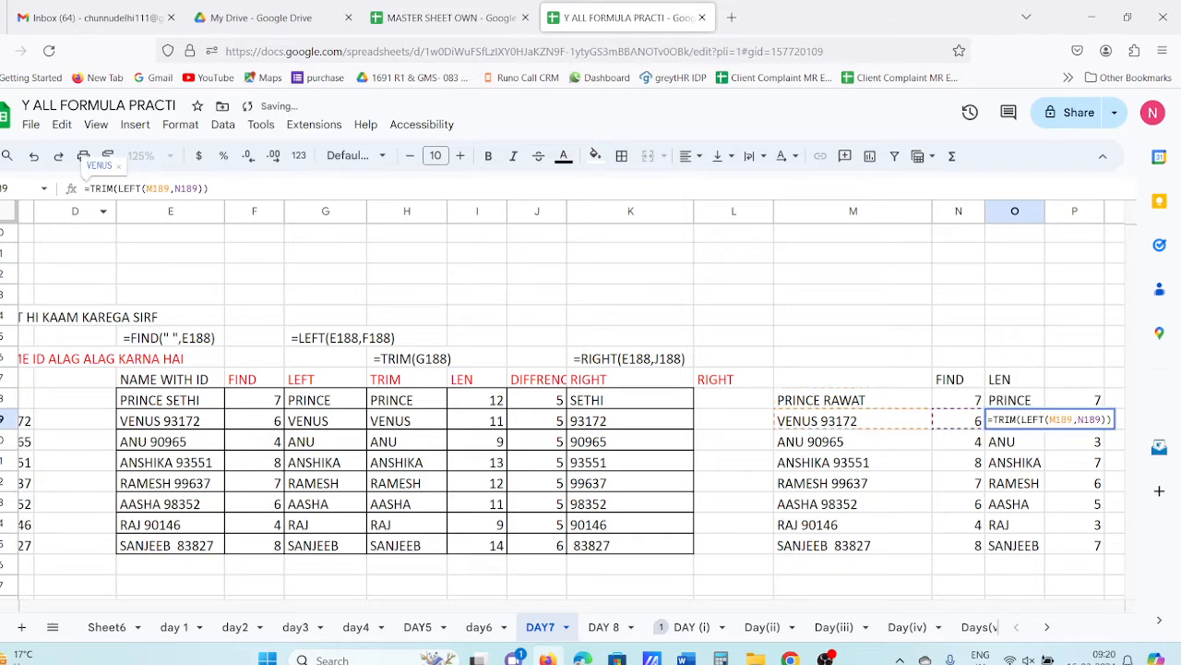
double_click(1034, 397)
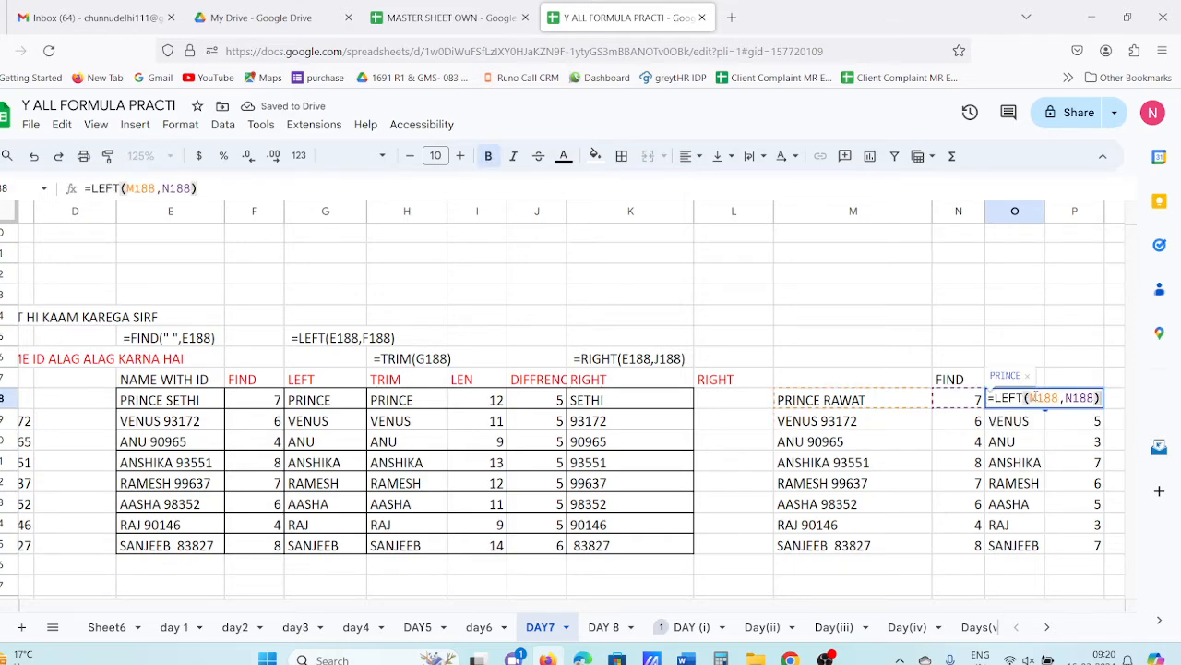
key(Escape)
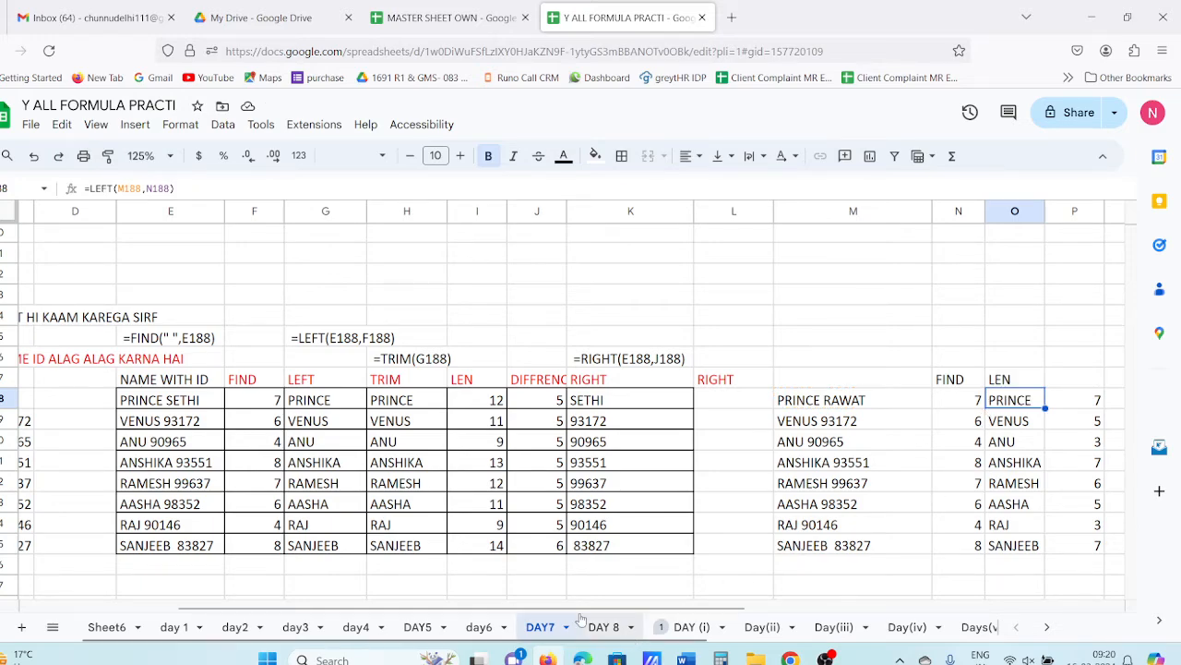
drag(548, 600, 688, 600)
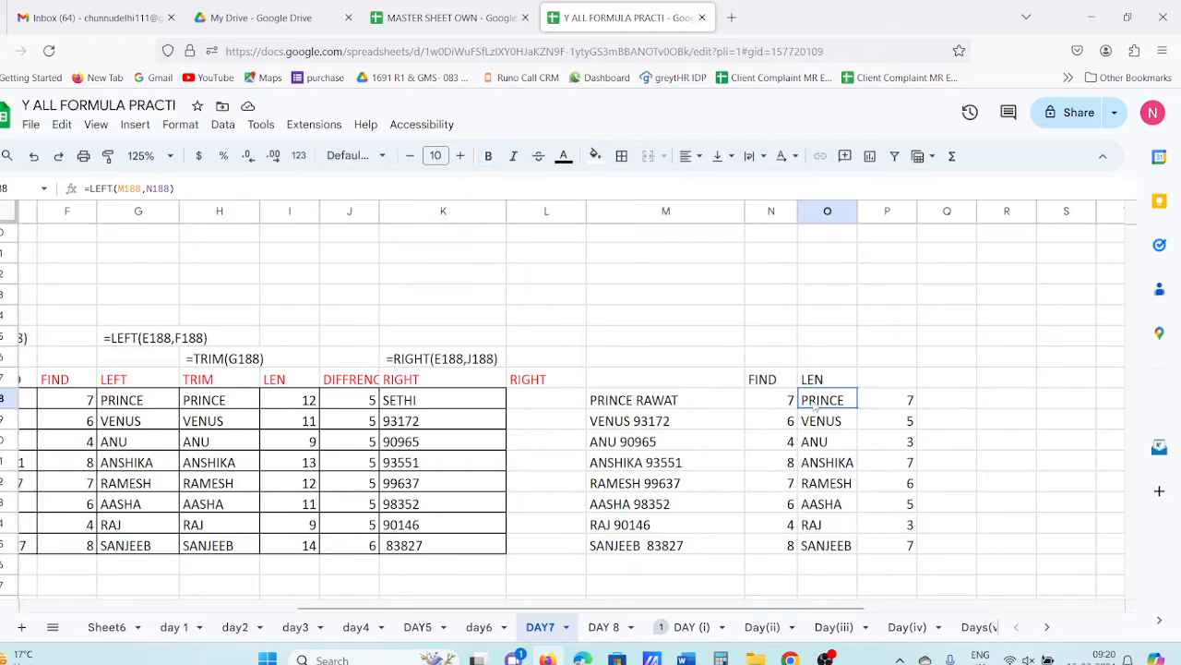
click(835, 446)
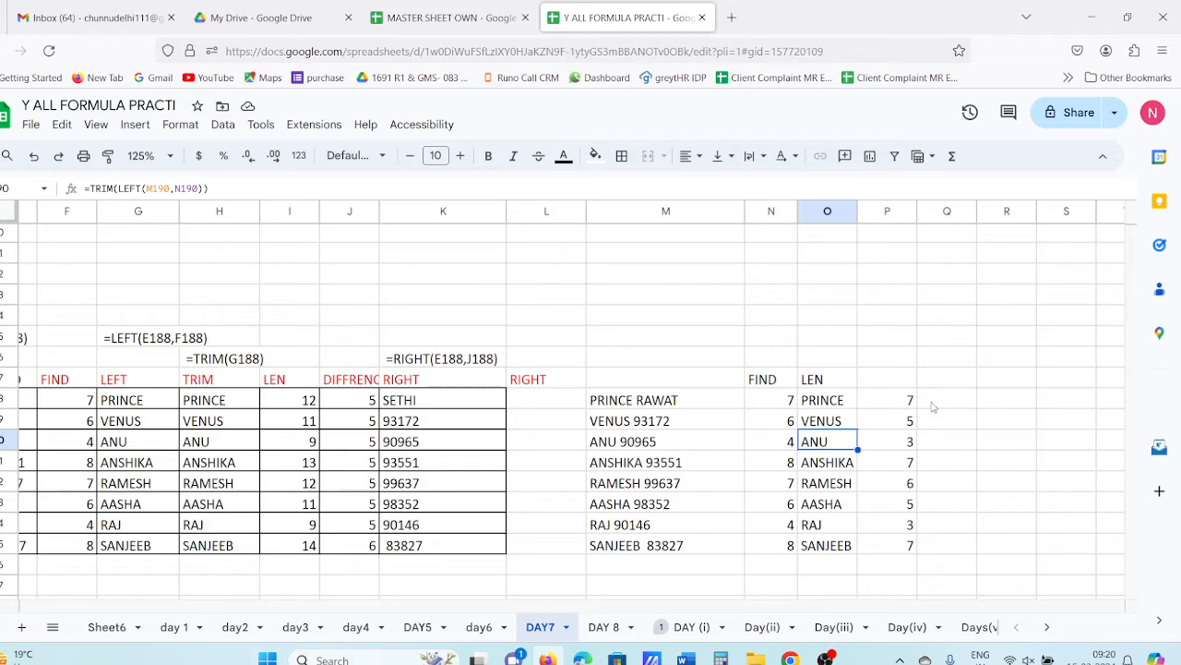
click(875, 402)
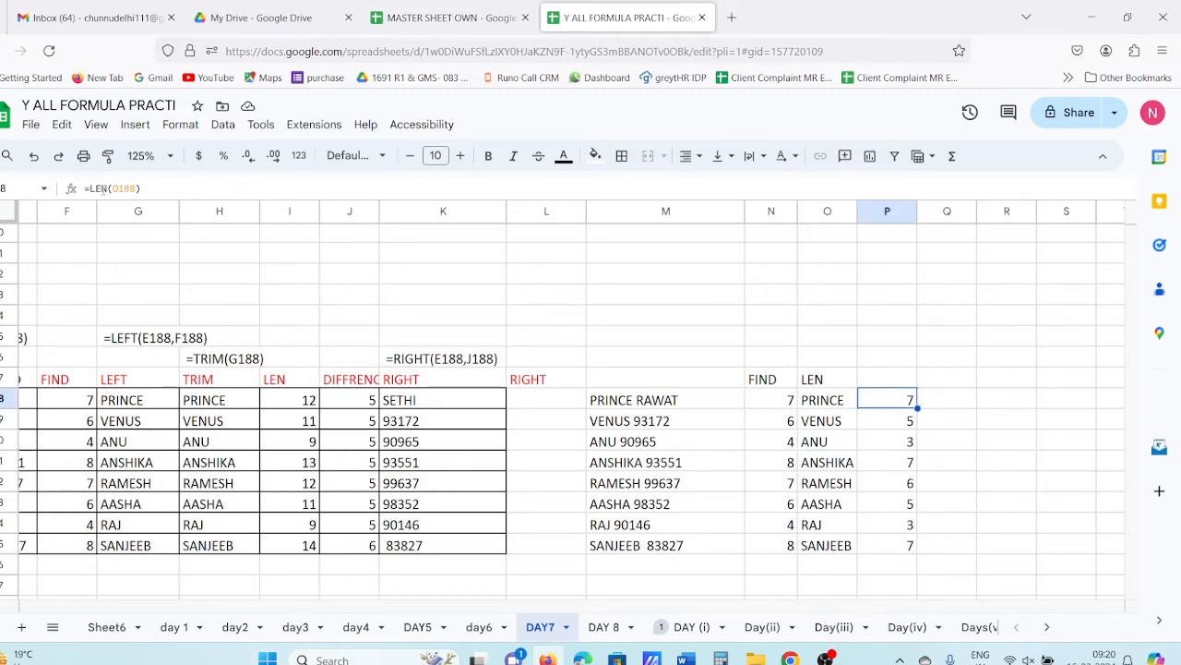
- Change P188 to =LEN(M188) and fill down, giving 12, 11, 9, 13, 12, 11, 9, 14
drag(109, 189, 141, 188)
key(BackSpace)
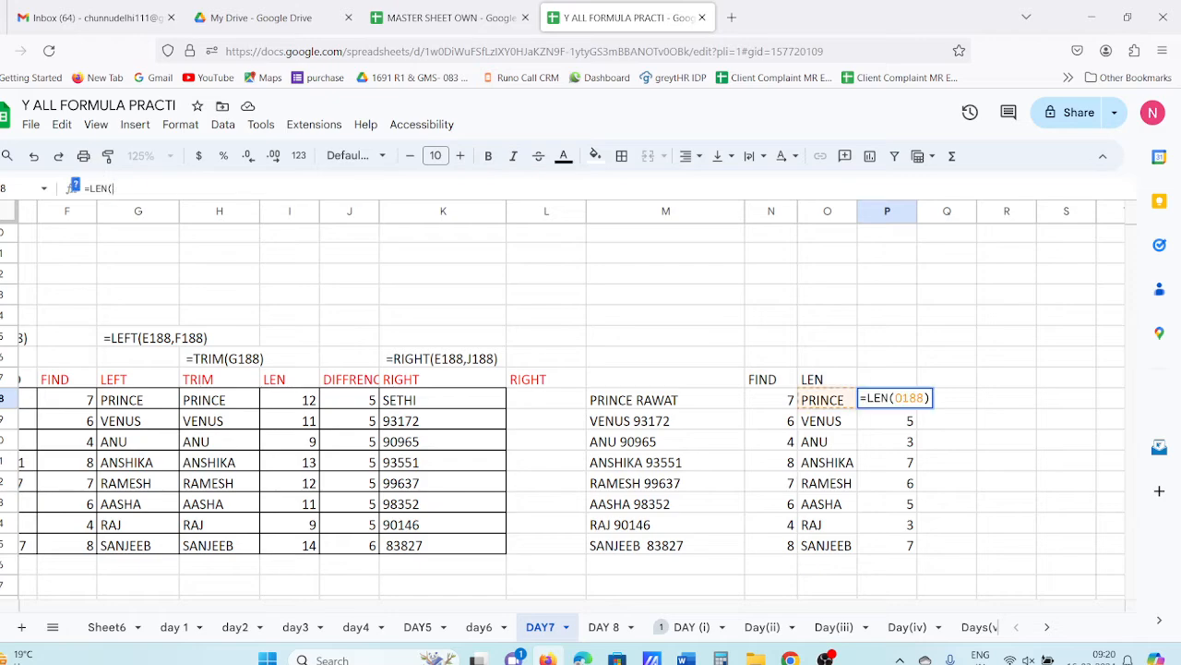
click(602, 406)
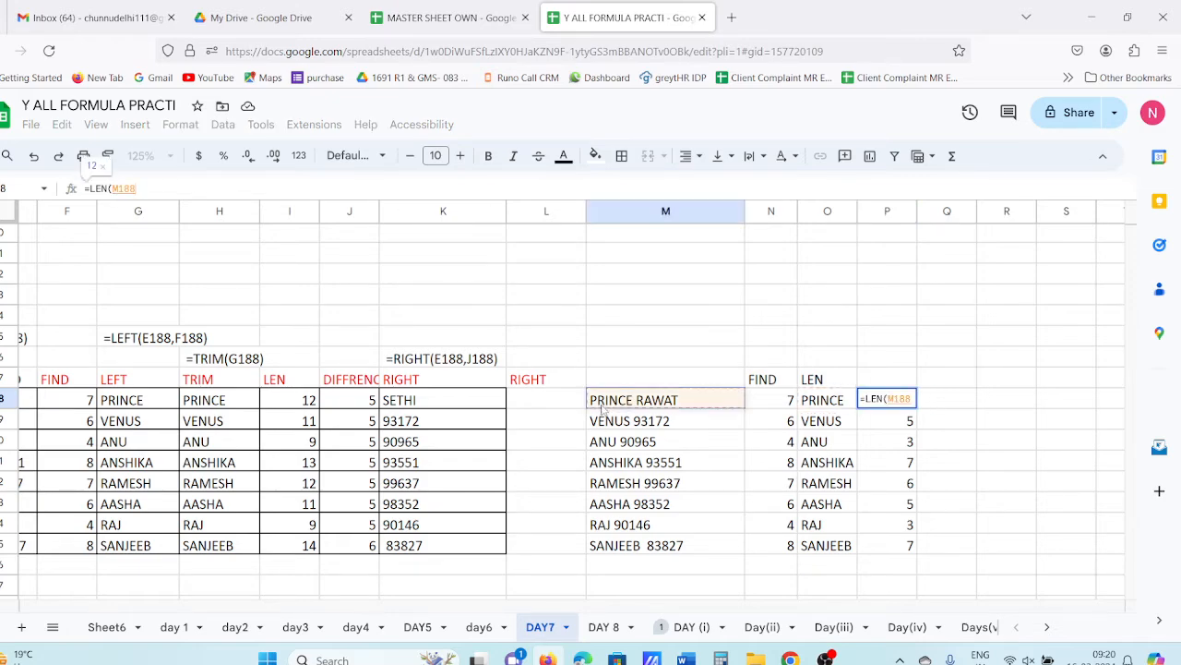
key(Return)
key(Return)
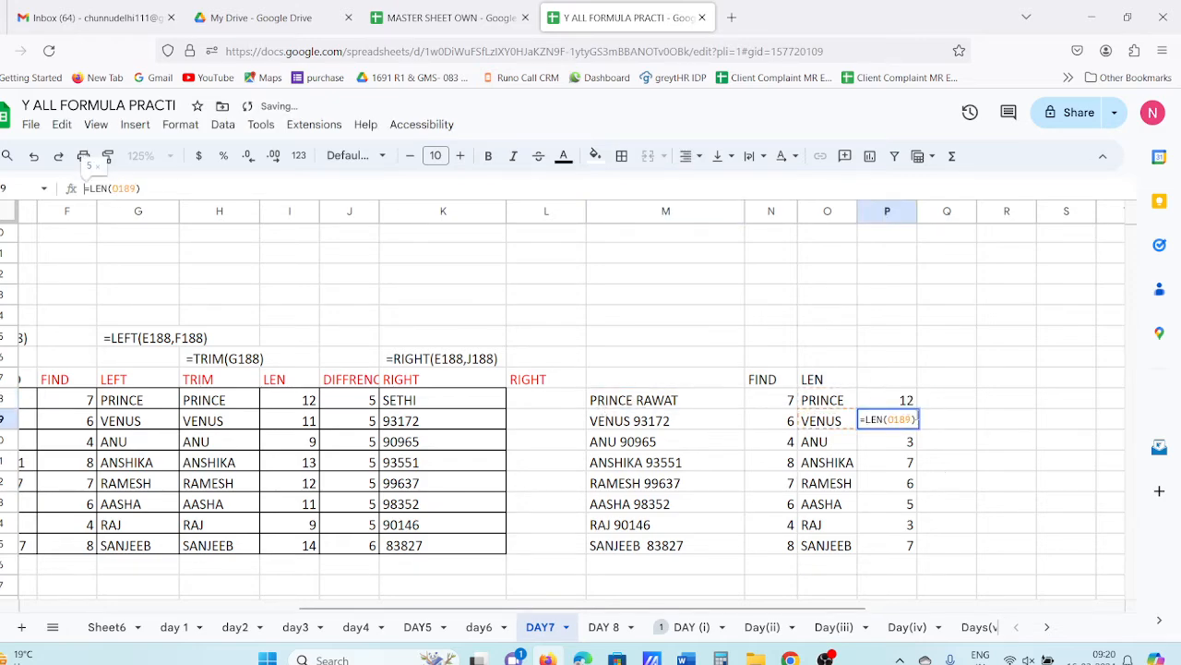
drag(906, 406, 911, 548)
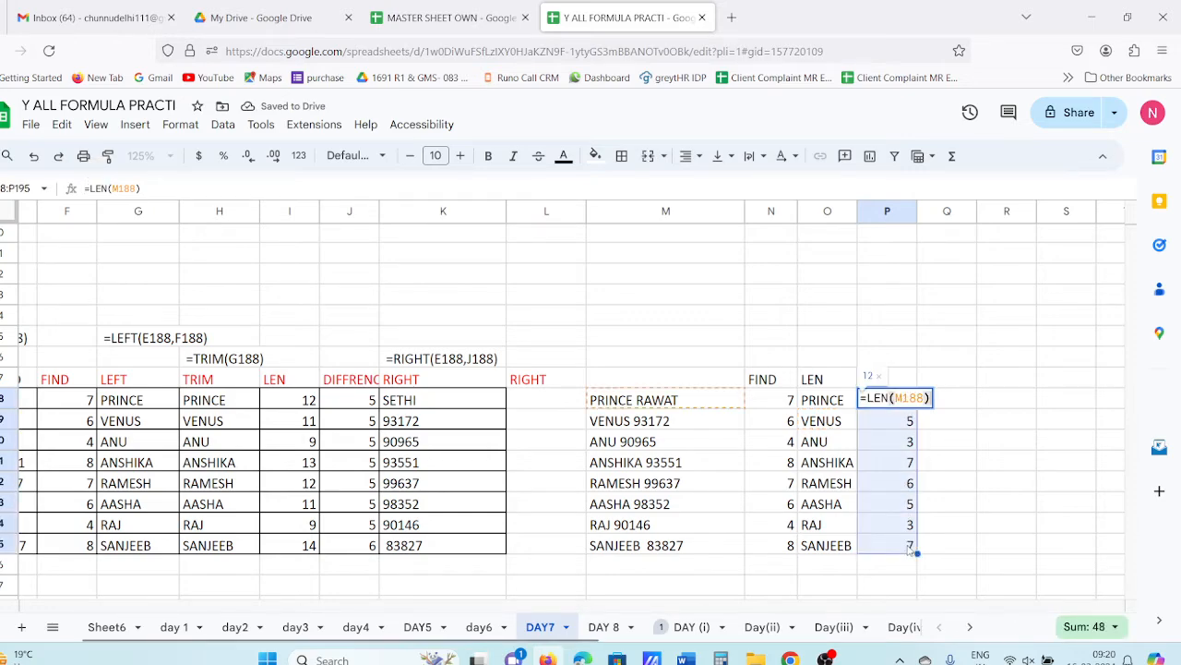
key(ctrl+d)
key(Escape)
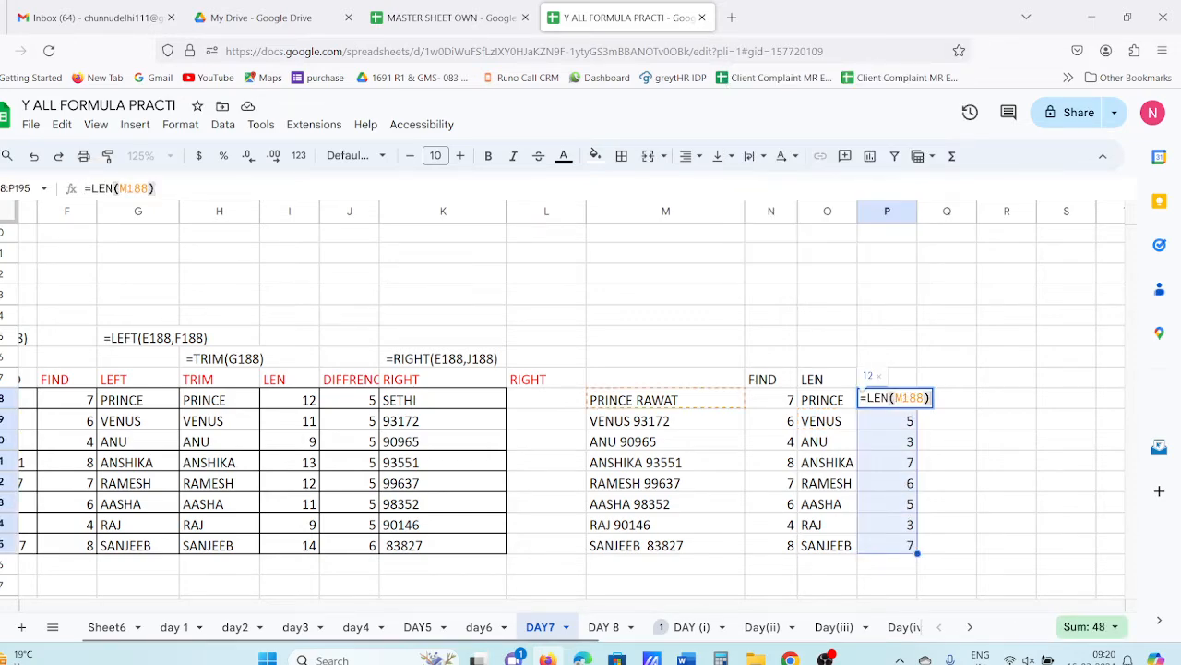
key(Escape)
key(ctrl+d)
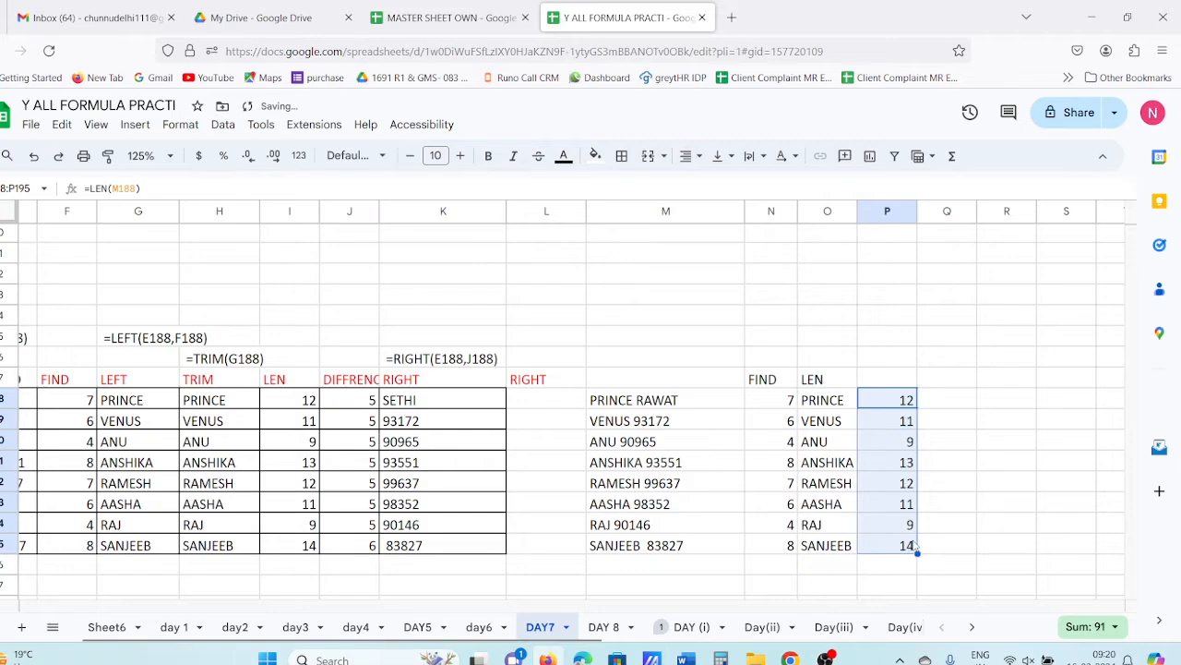
click(648, 407)
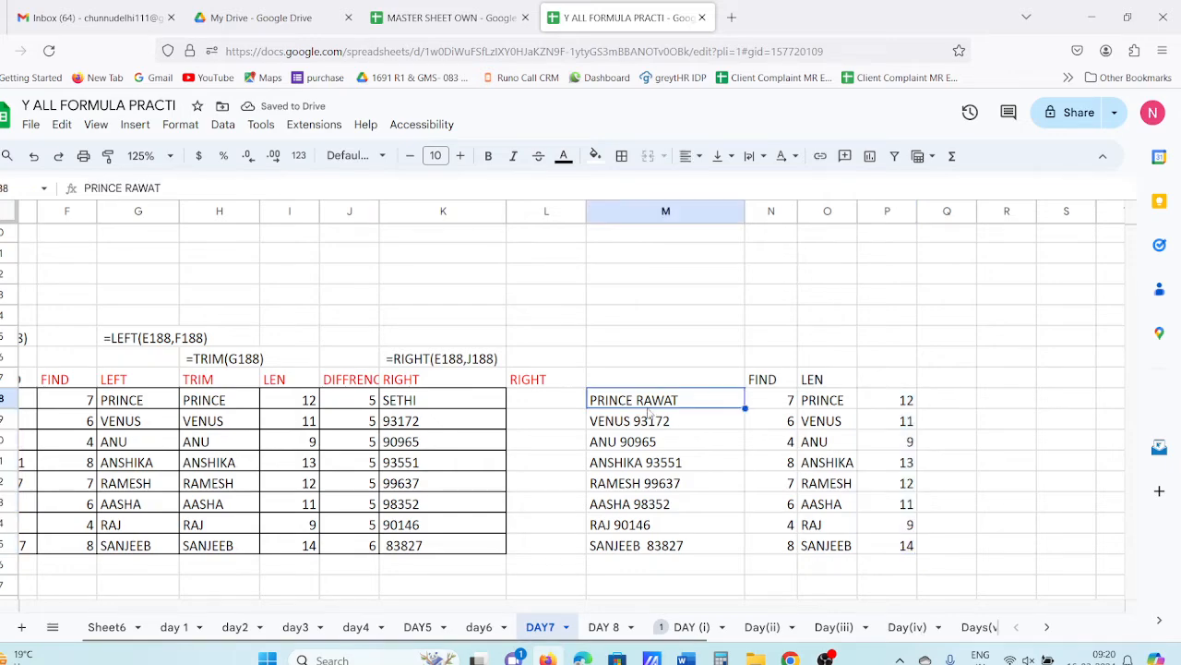
click(642, 427)
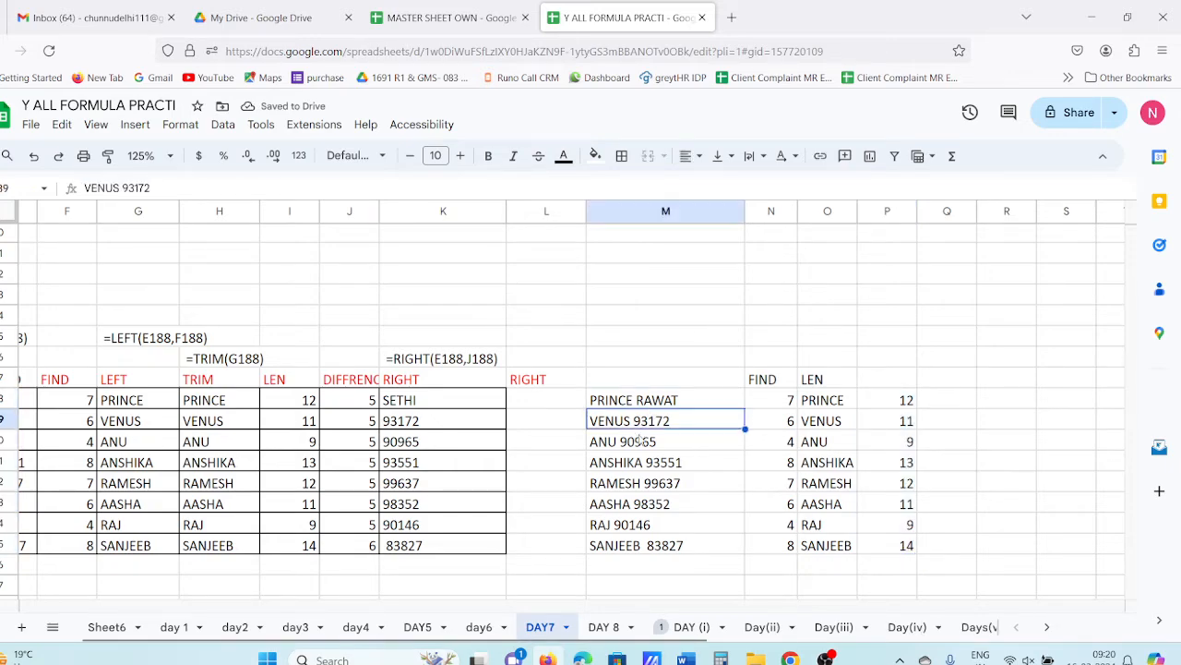
click(642, 443)
click(635, 467)
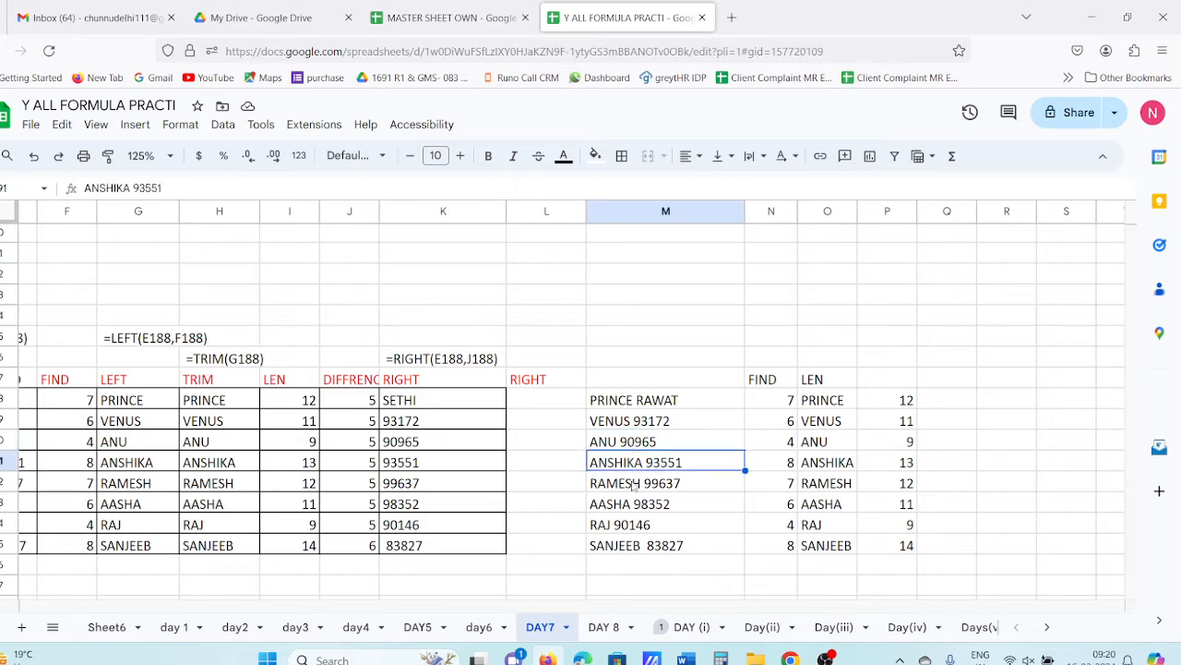
click(634, 486)
click(632, 504)
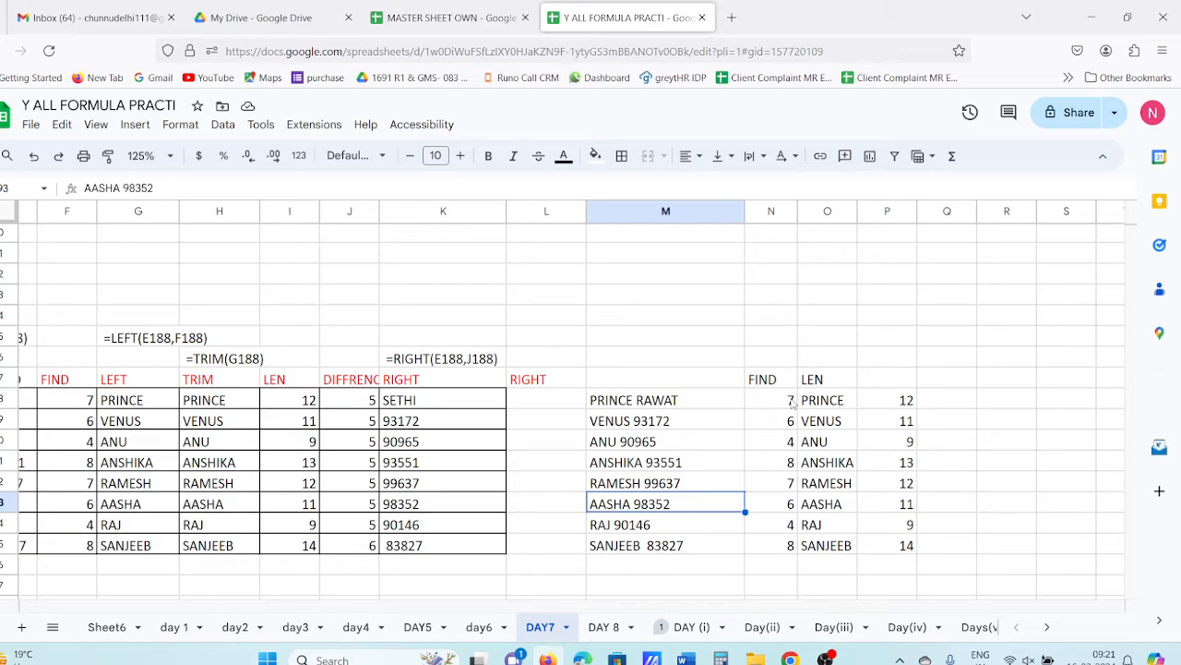
- Enter =P188-N188 in Q188 and accept the suggested autofill down column Q
click(932, 404)
text(=)
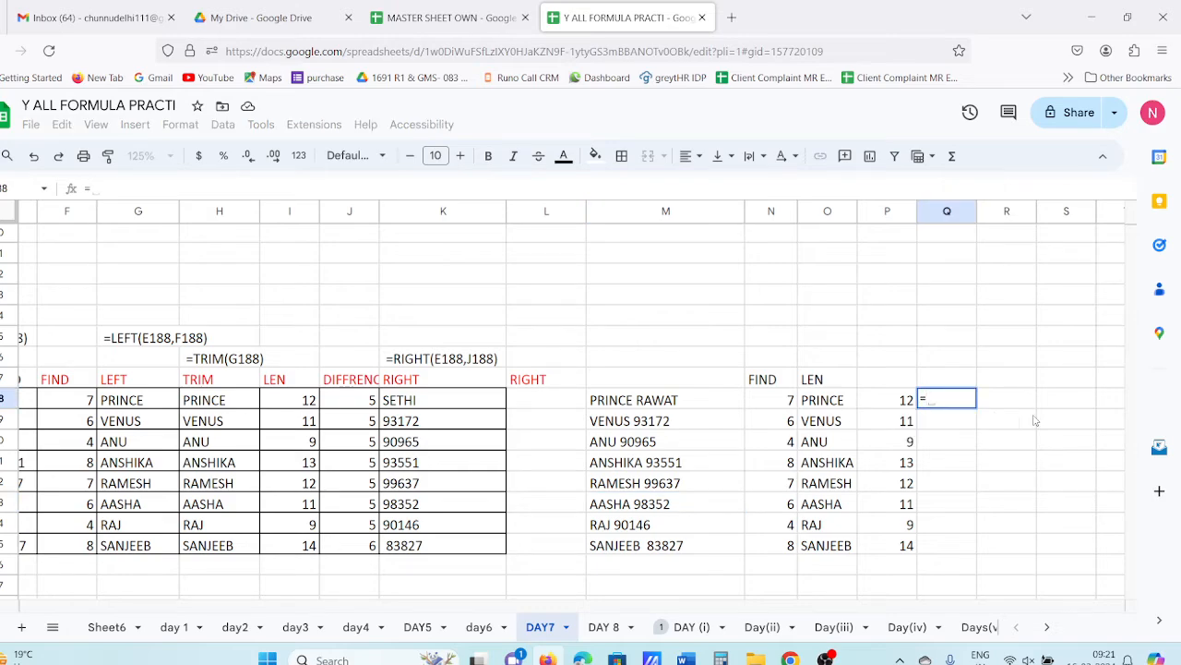
click(909, 403)
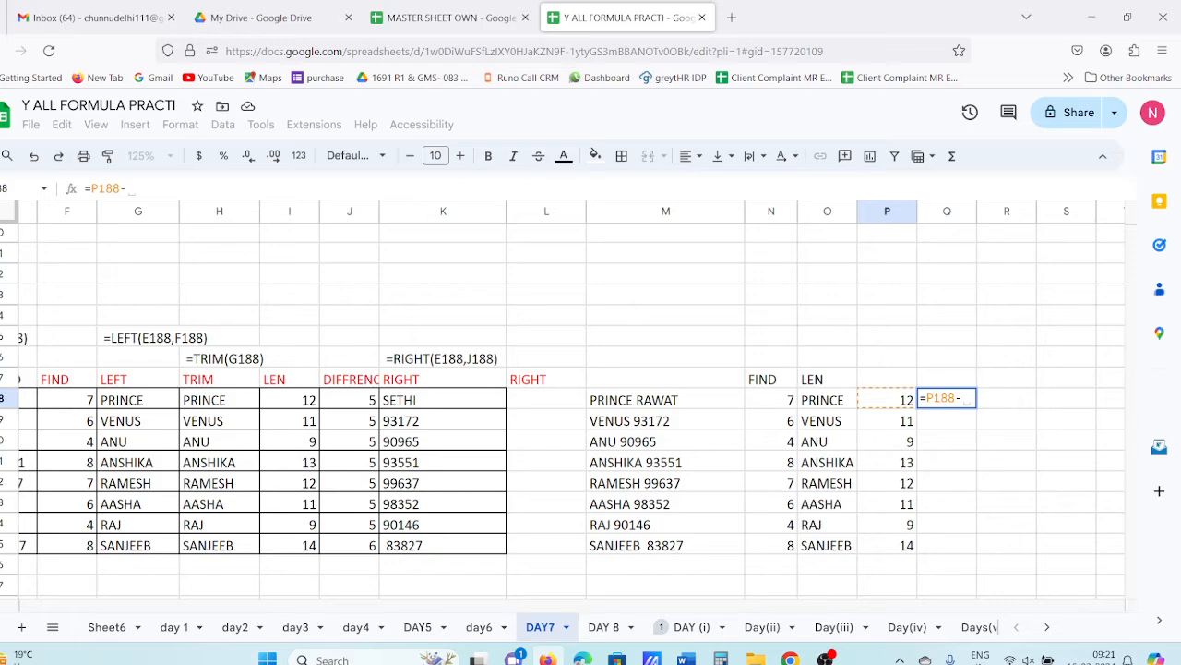
click(778, 399)
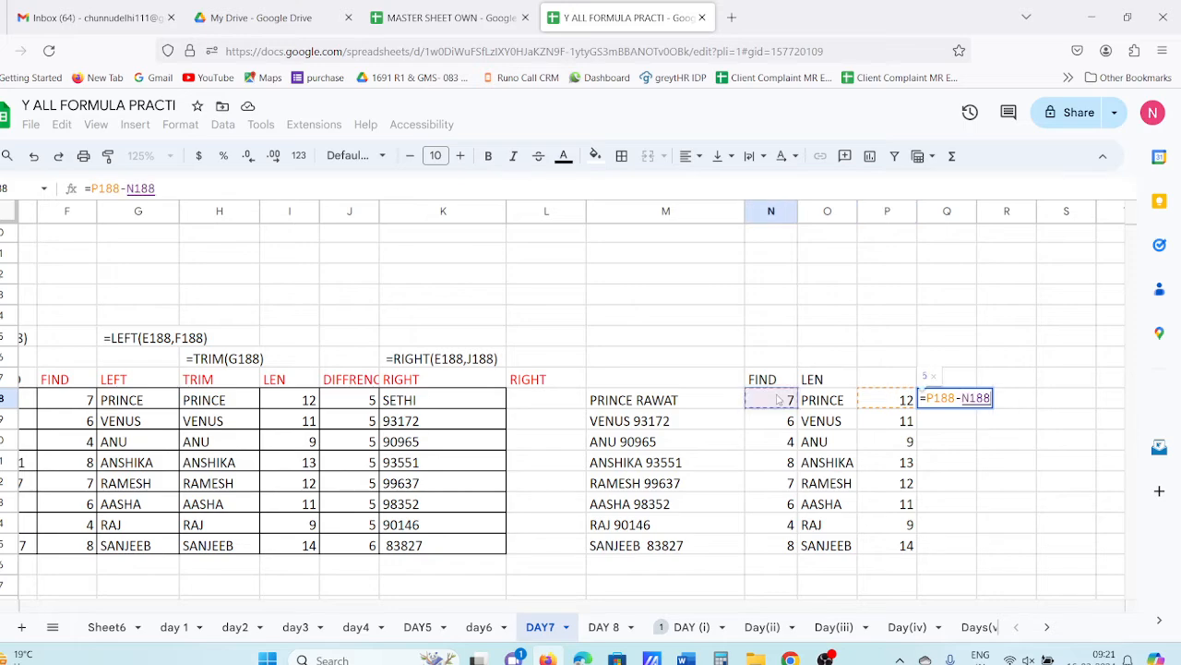
key(Return)
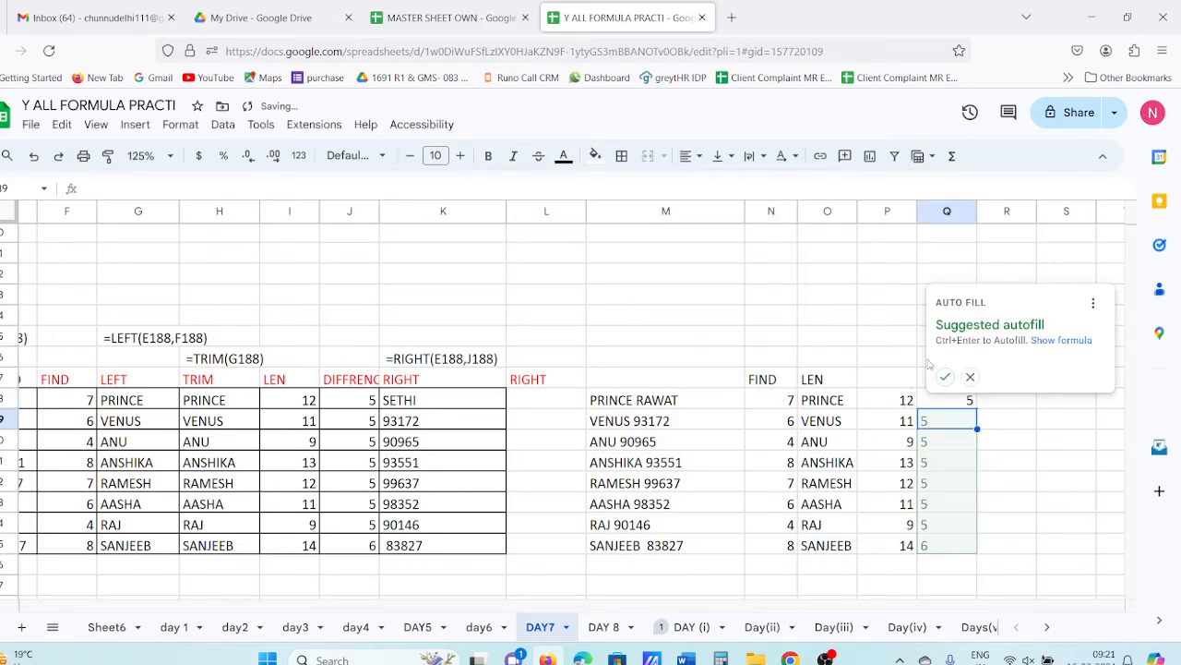
click(945, 376)
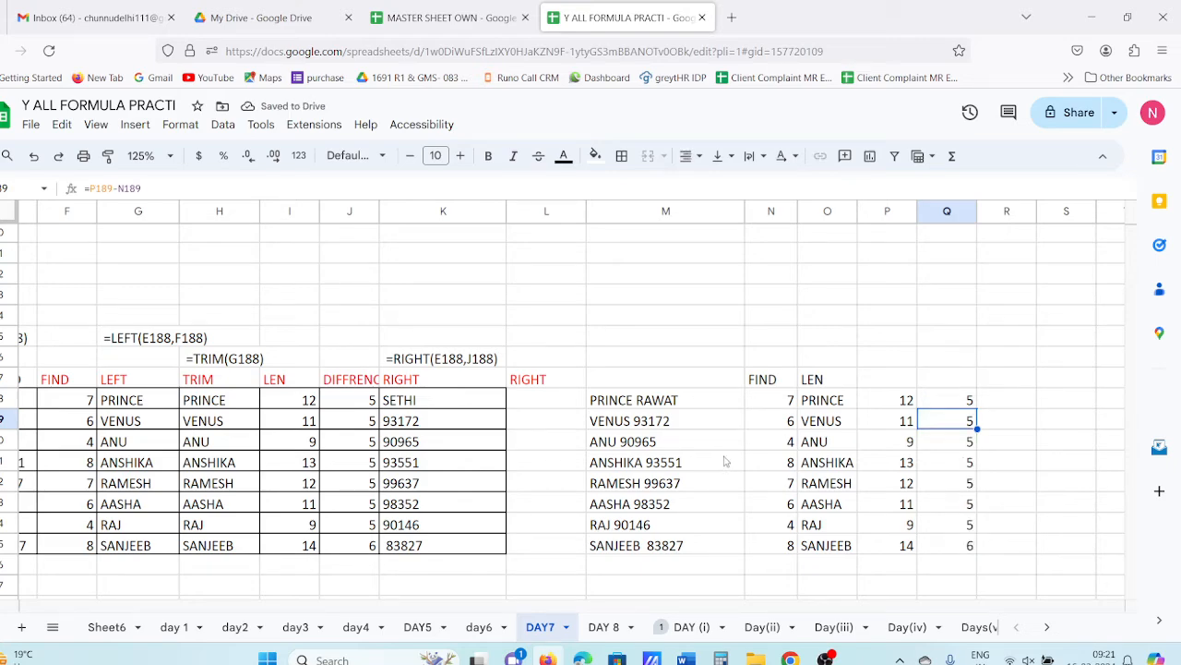
- Compare the difference formula in Q188 with the LEN formulas in P188 and P189
click(939, 407)
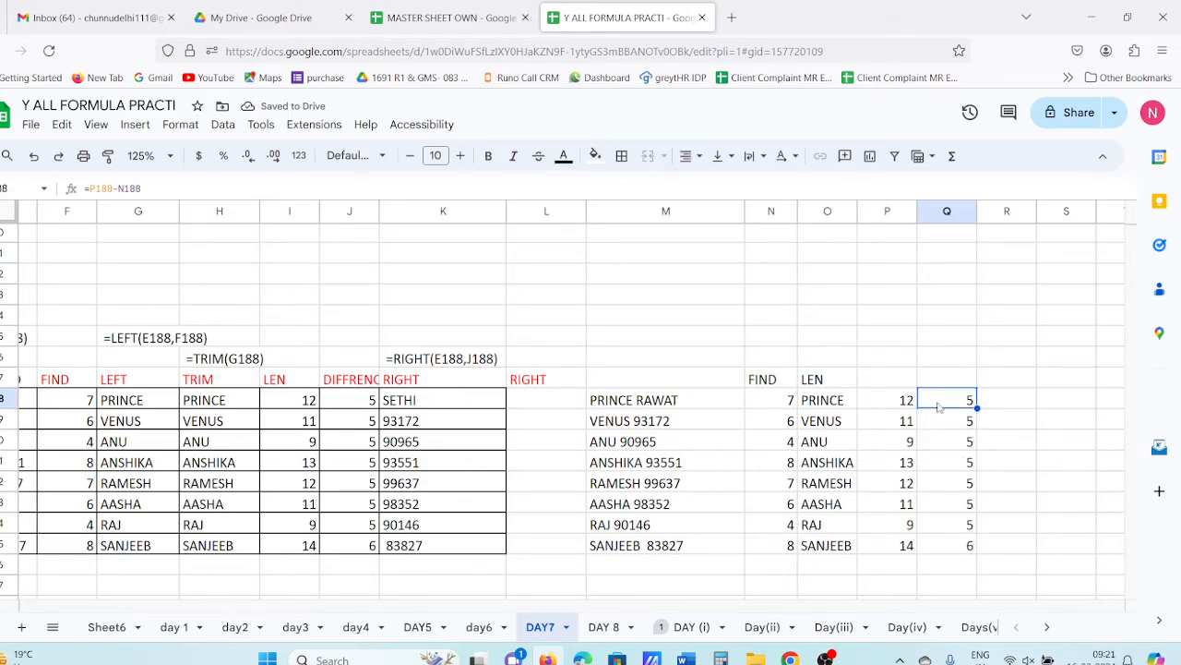
click(891, 407)
click(883, 427)
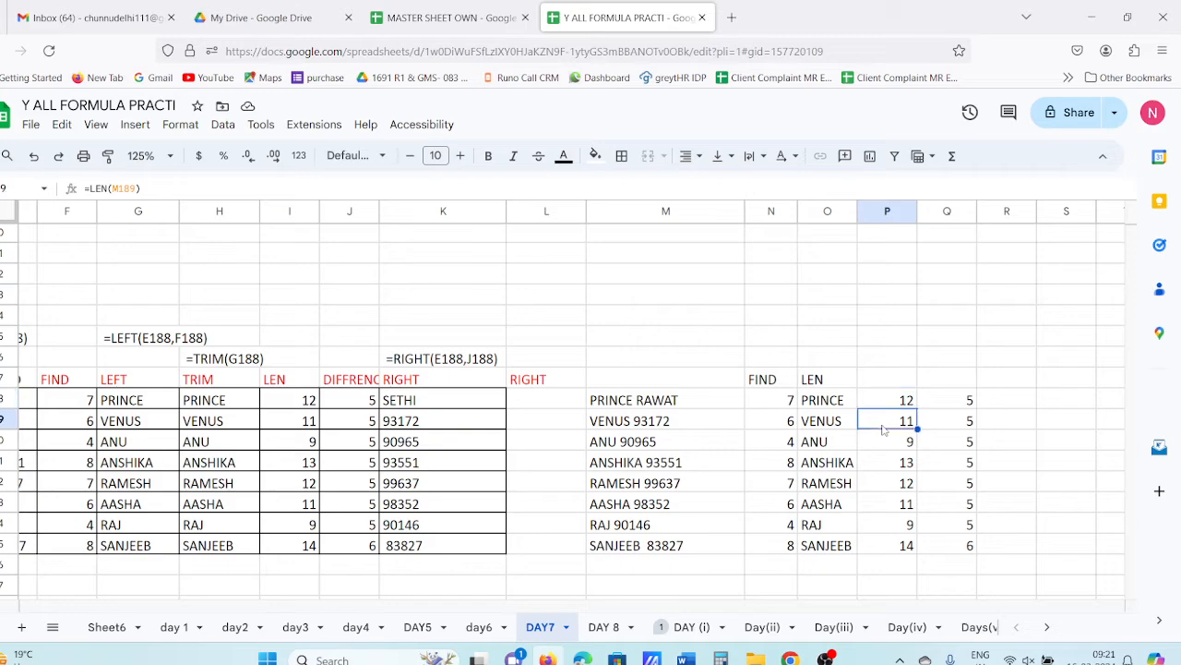
click(891, 407)
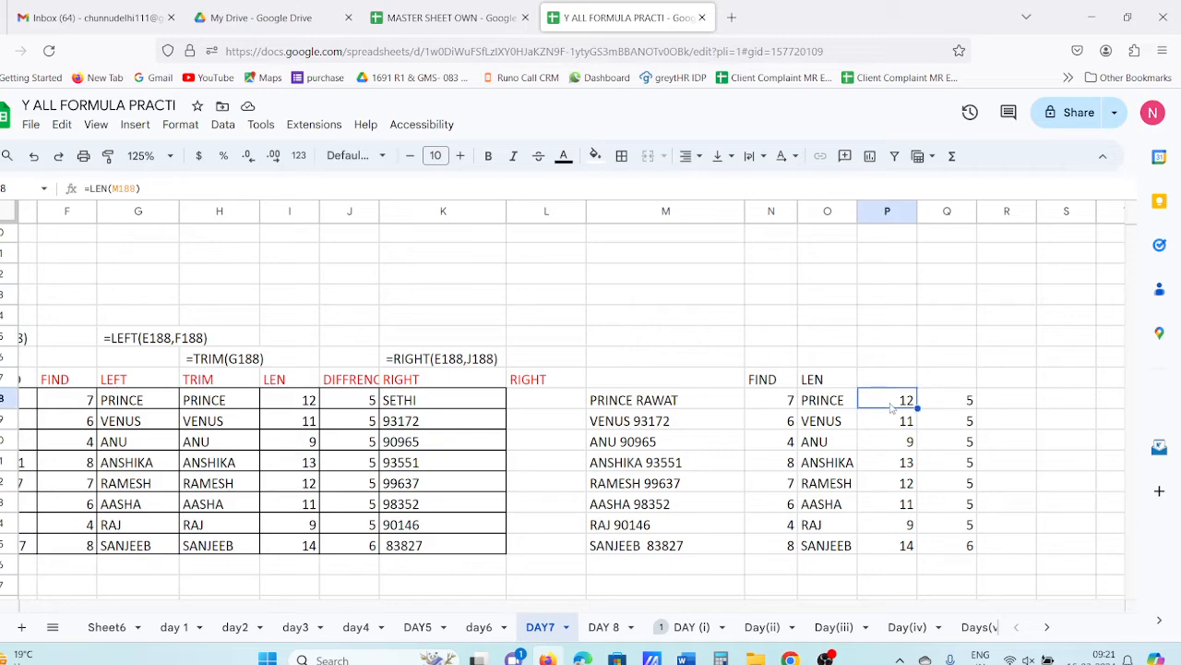
click(881, 422)
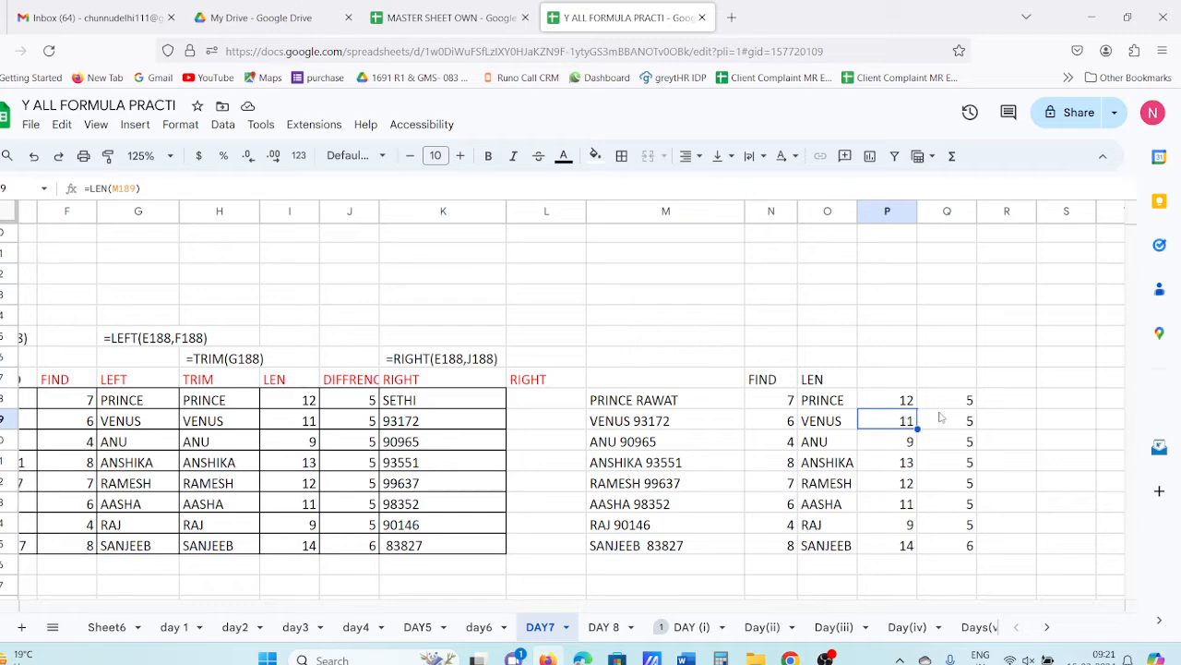
click(1002, 400)
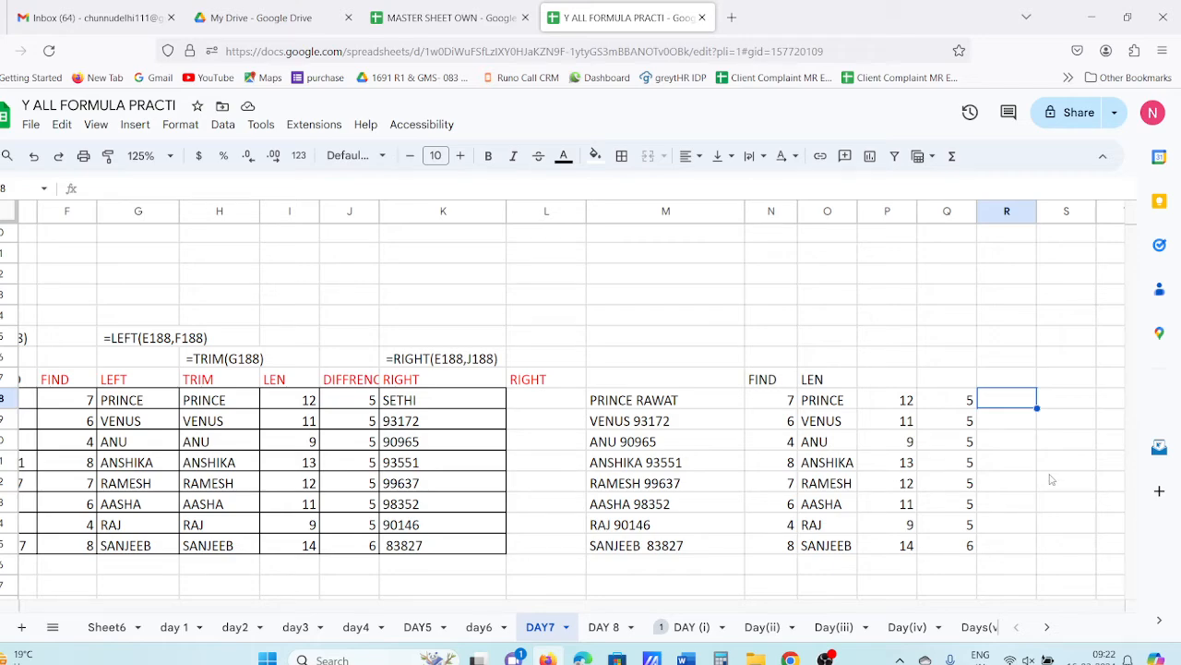
text(=RIGH)
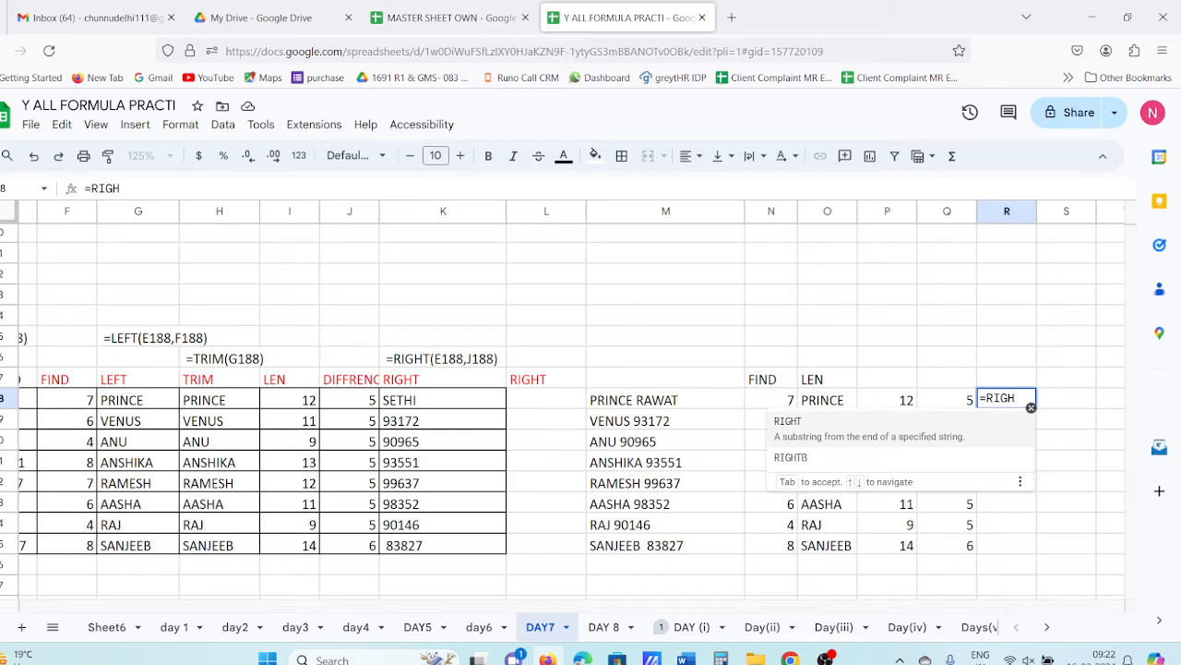
click(859, 432)
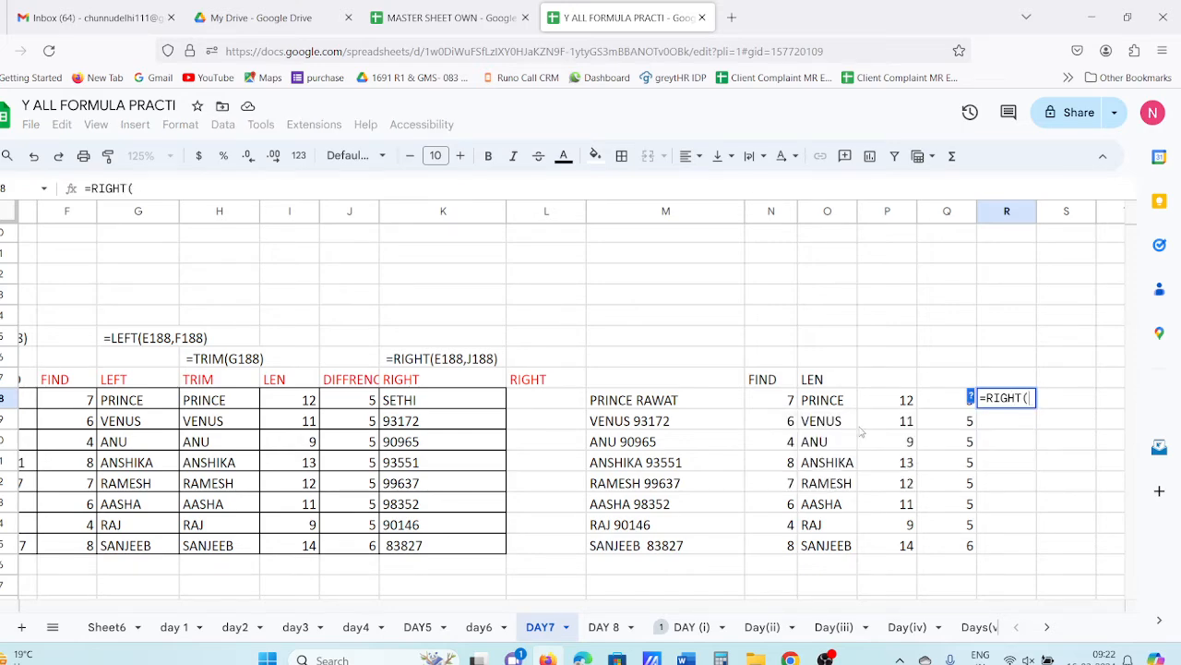
click(658, 402)
text(,)
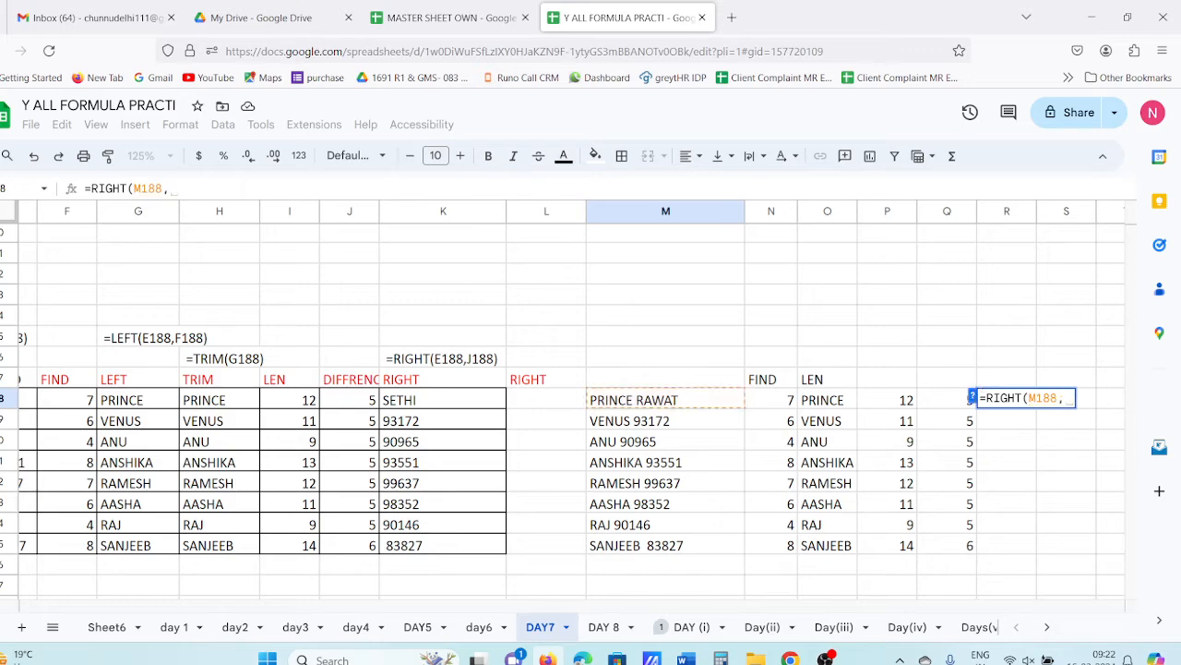
click(946, 406)
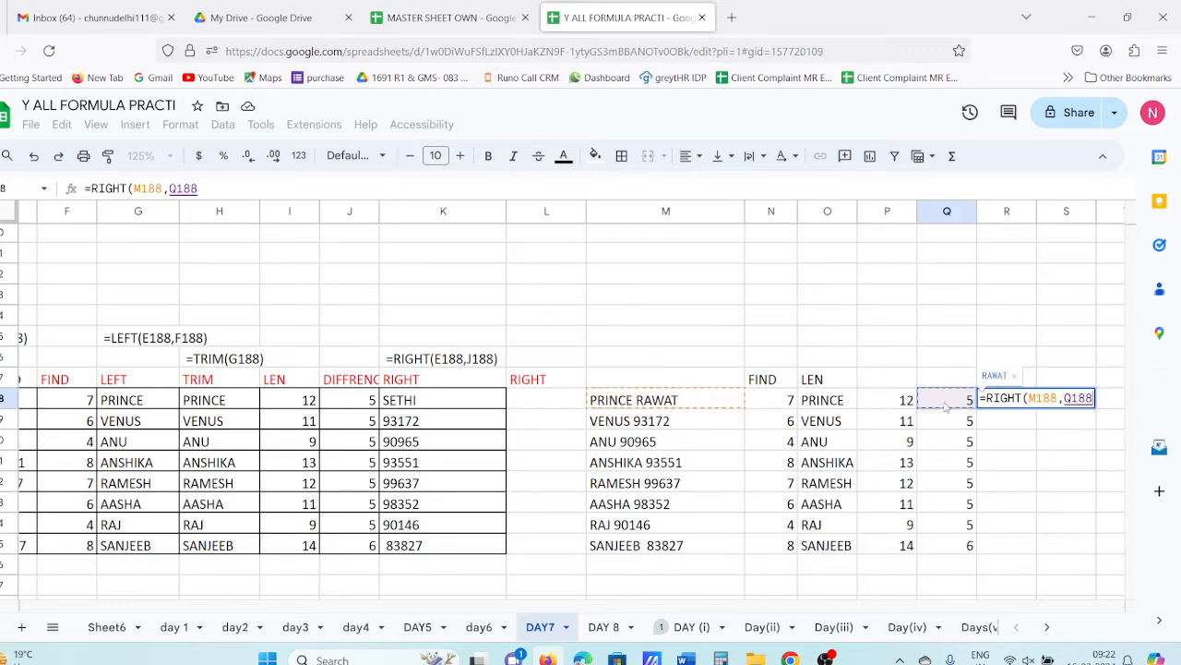
key(Return)
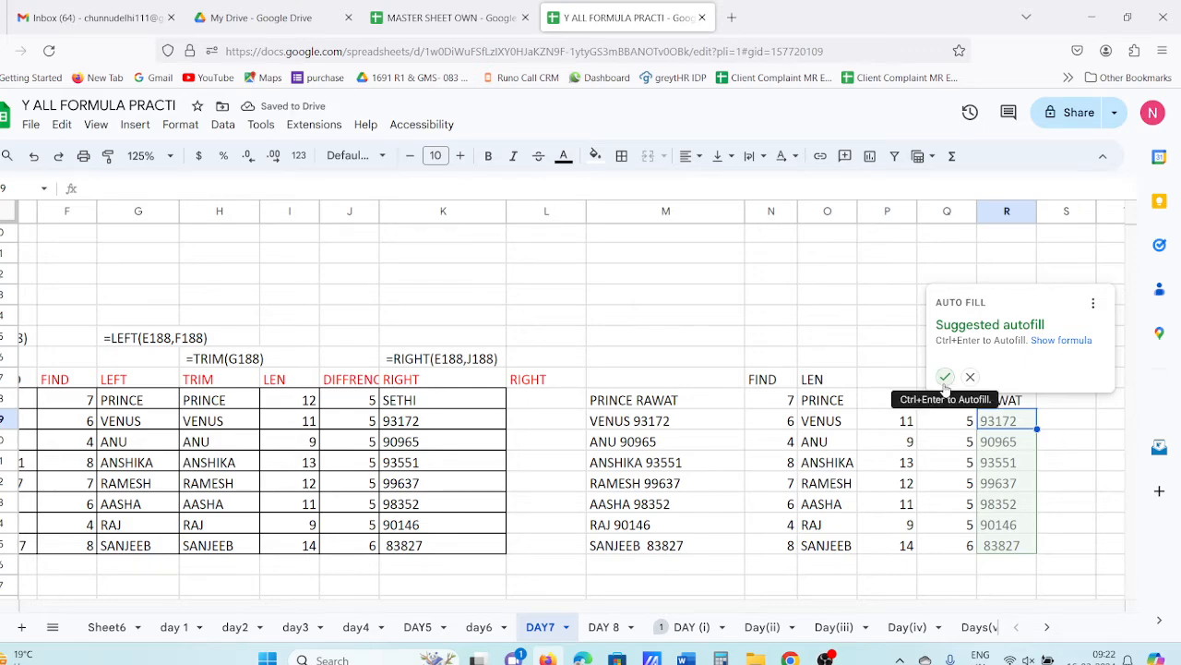
click(944, 377)
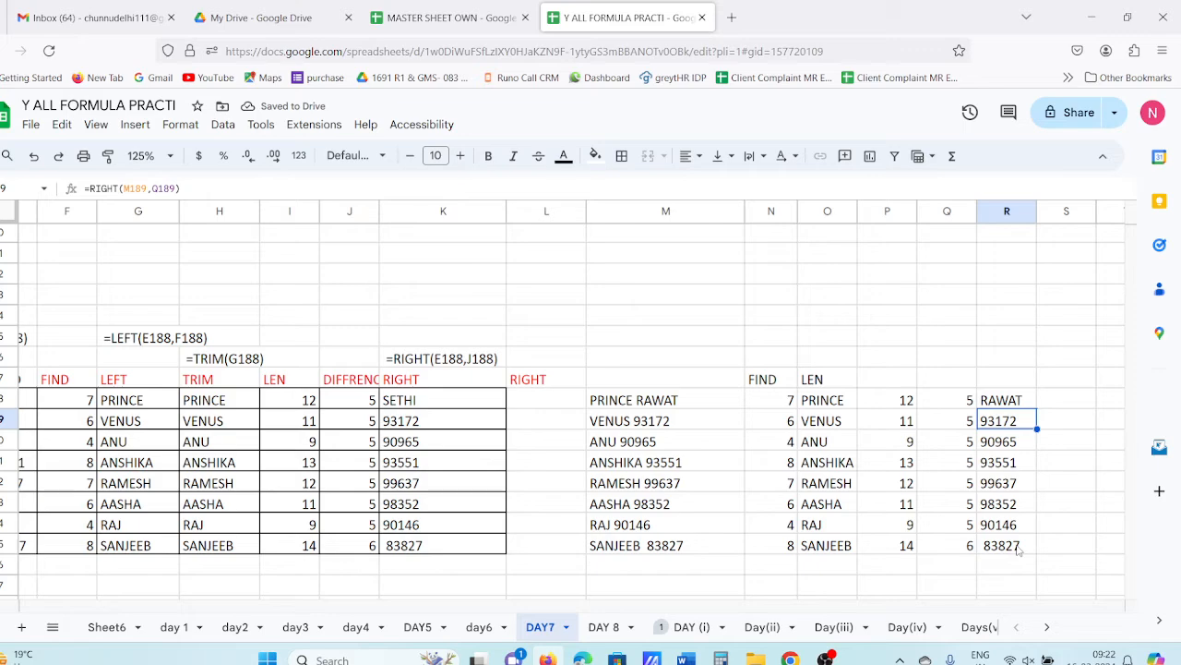
click(1019, 550)
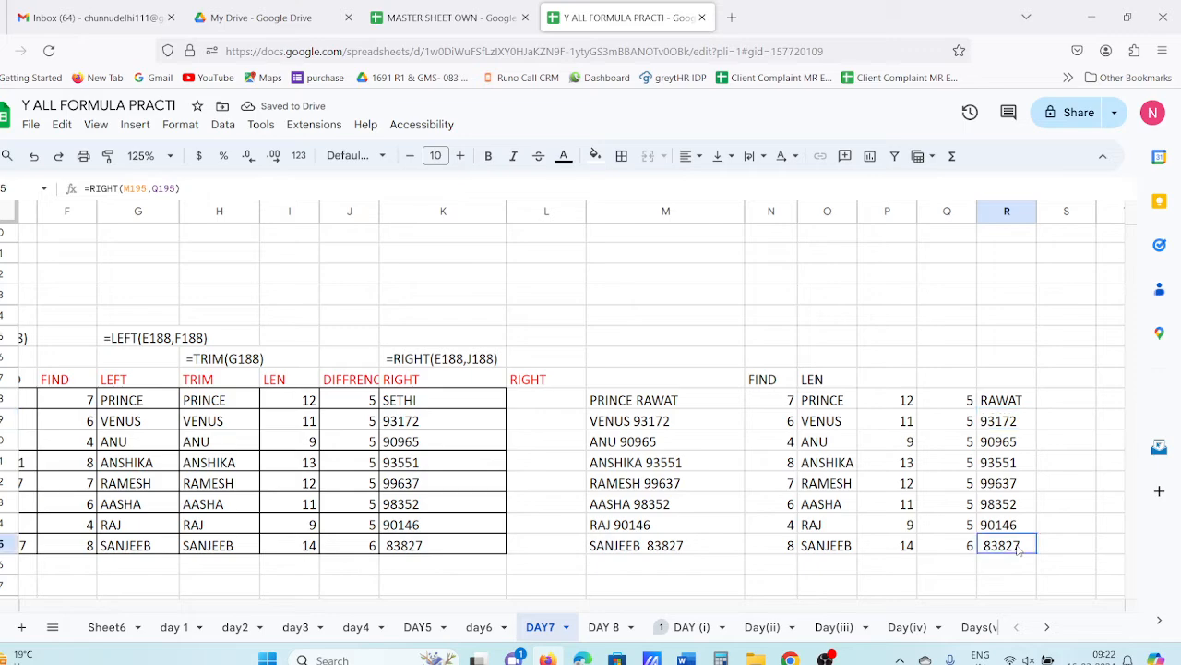
click(931, 569)
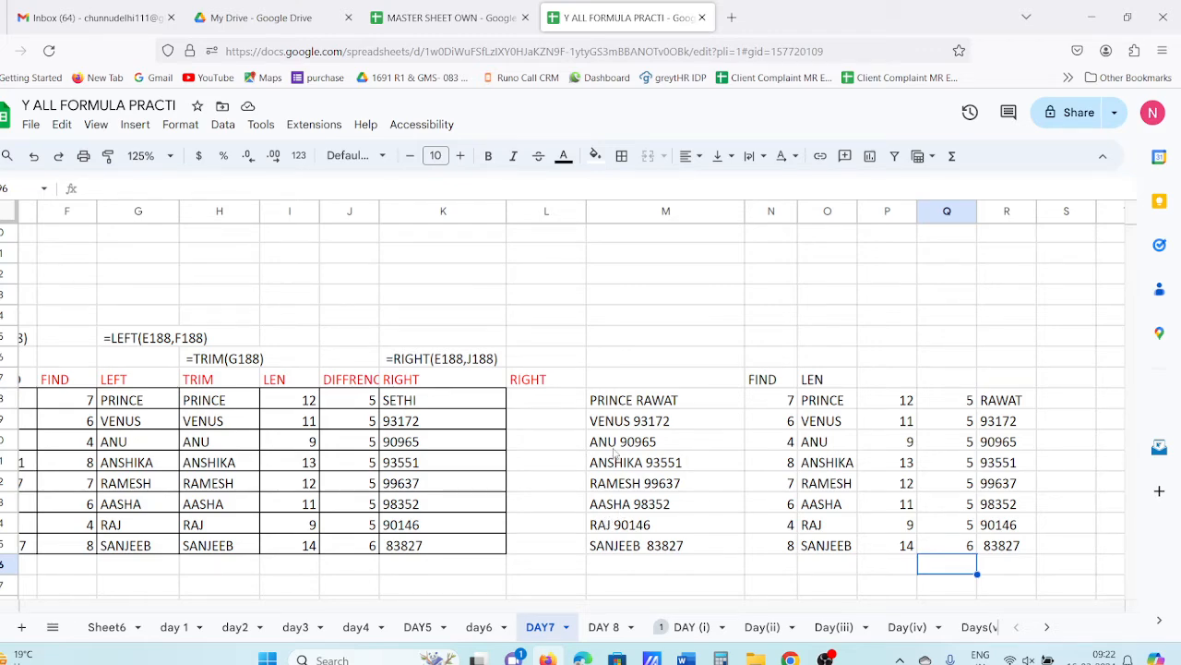
click(630, 404)
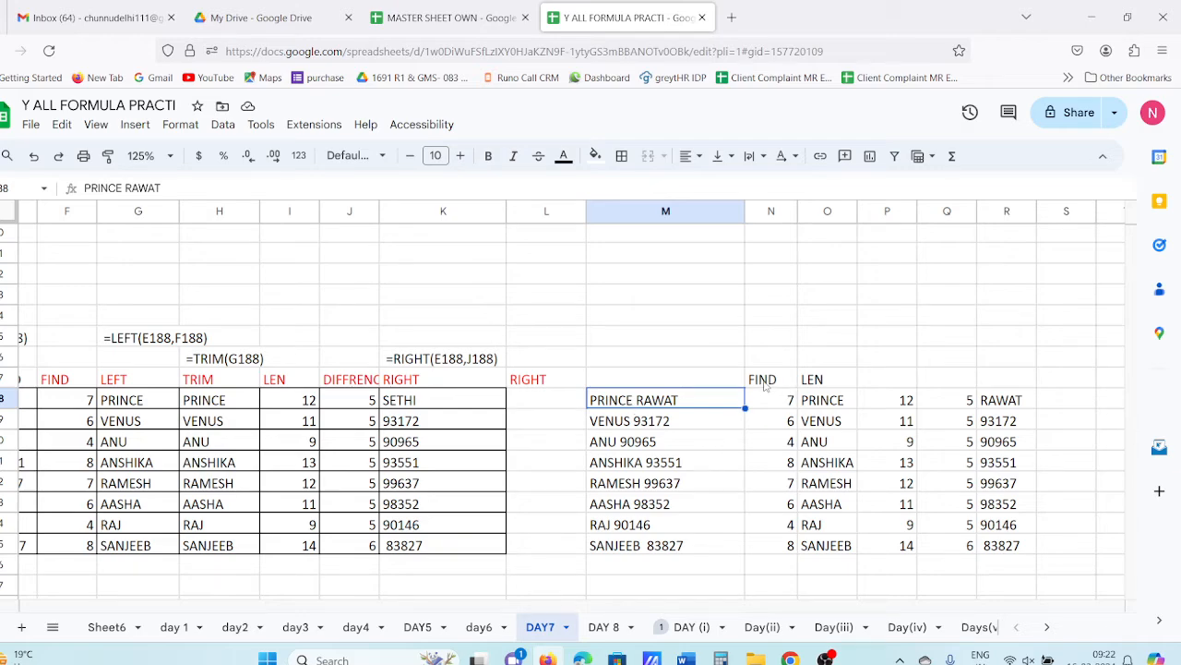
- Clear the helper results in N187:R195 and begin a =LEN( formula in N182
drag(764, 386, 985, 556)
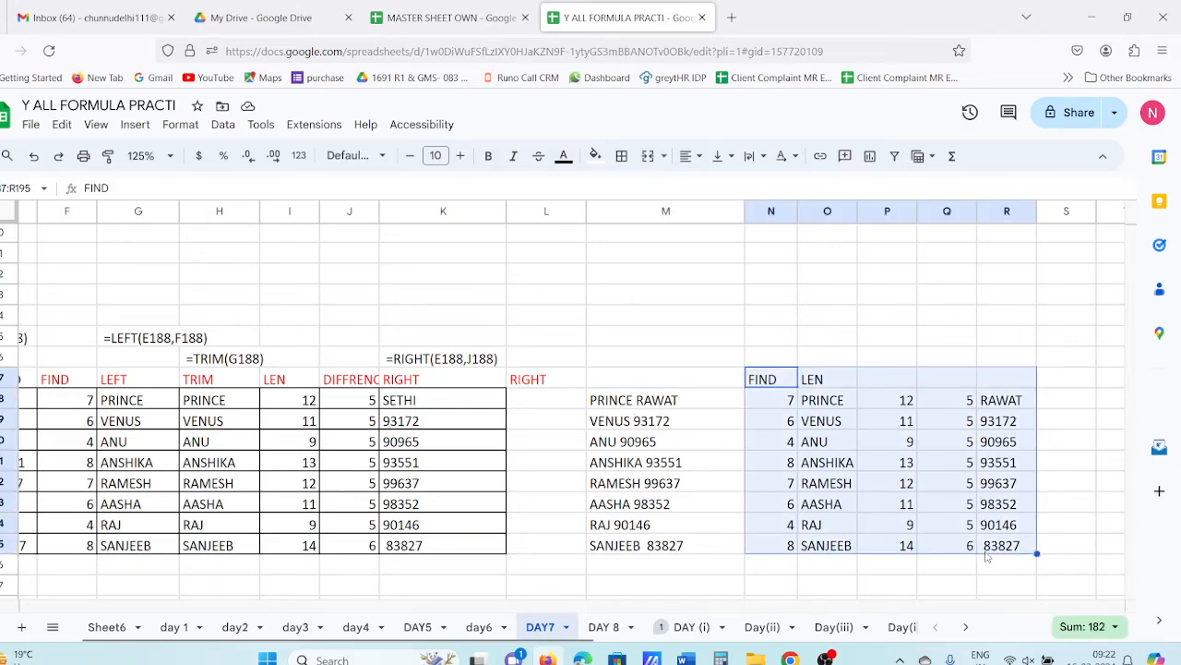
key(Delete)
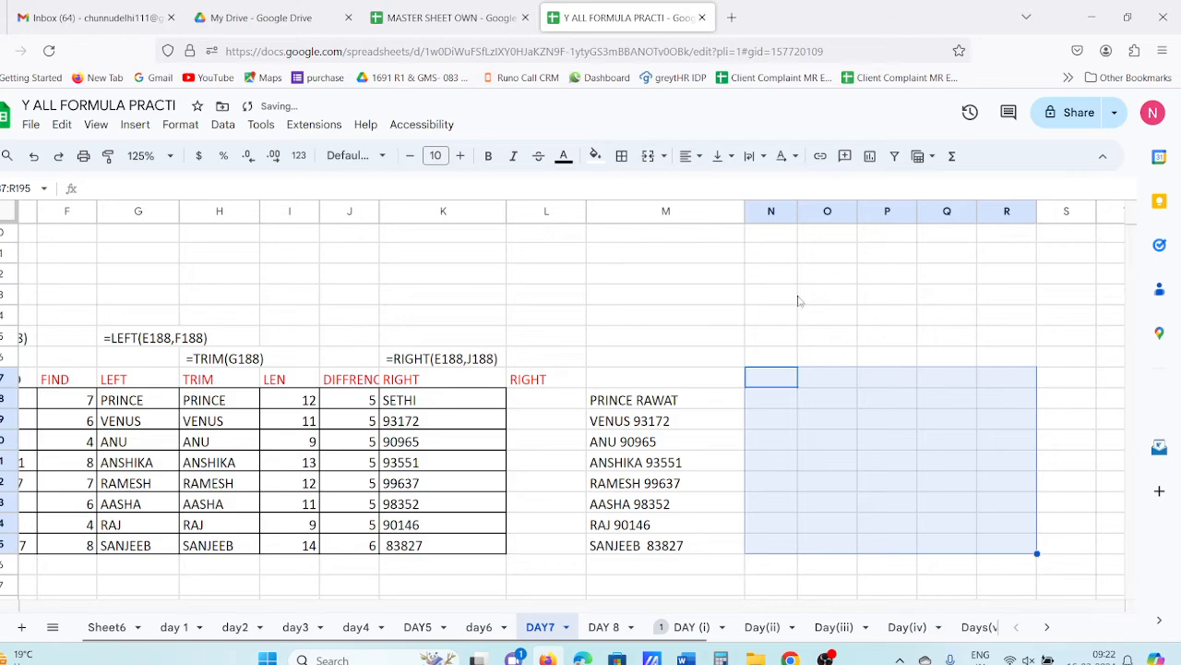
click(777, 270)
text(=)
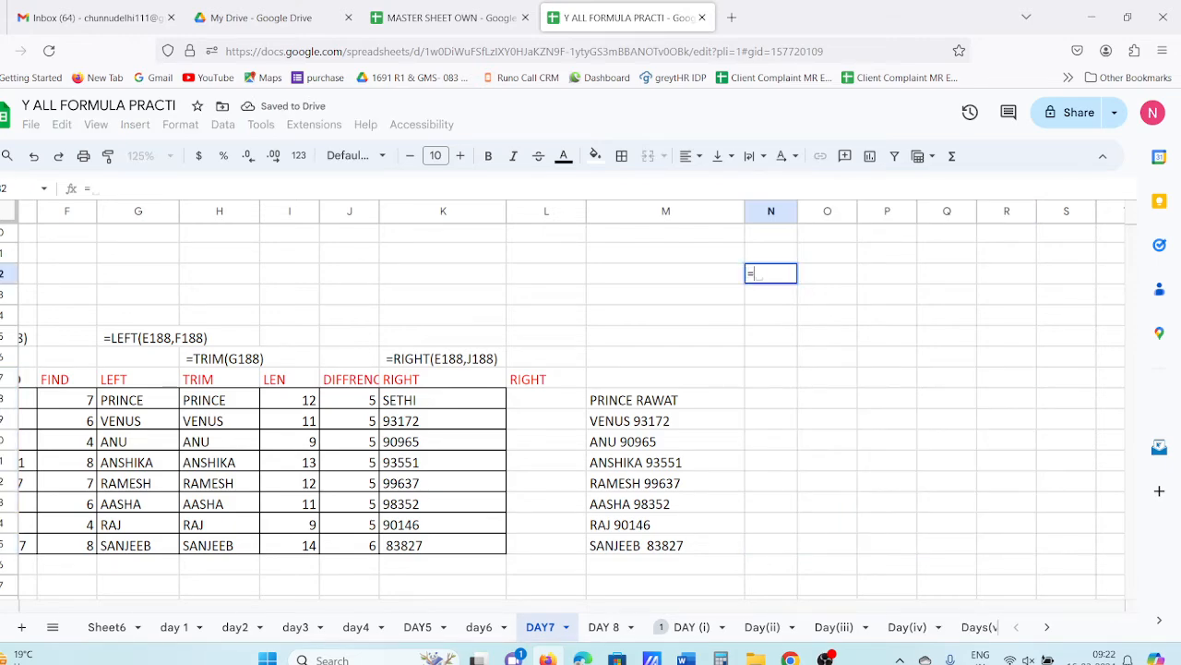
text(LEN()
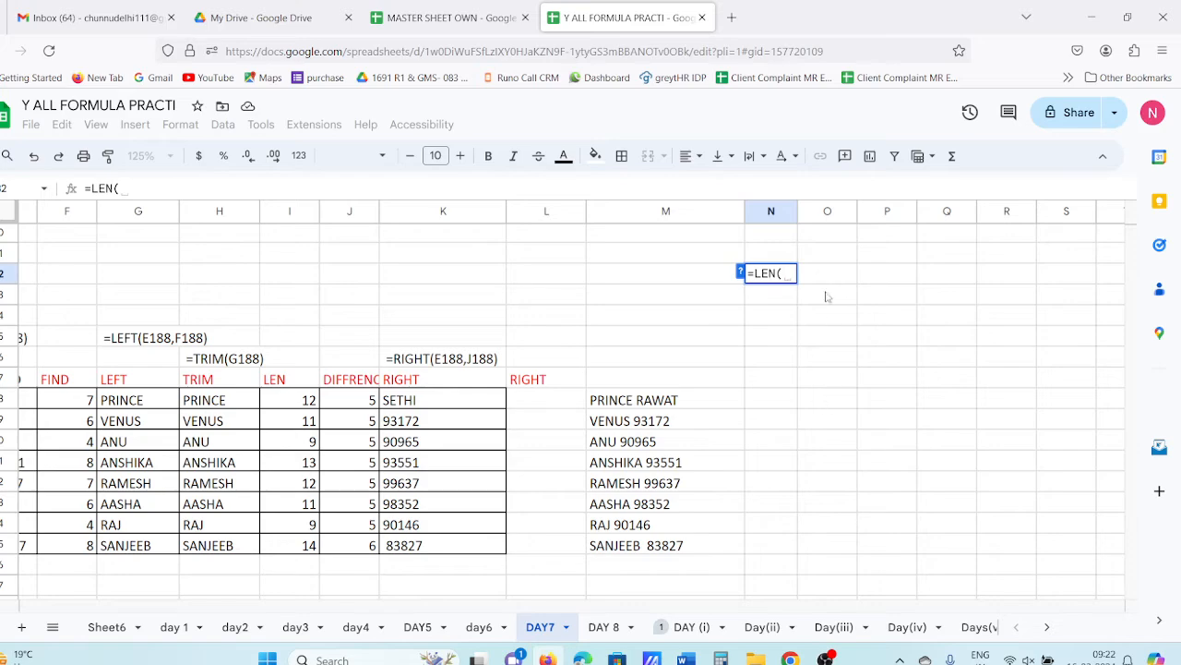
click(652, 409)
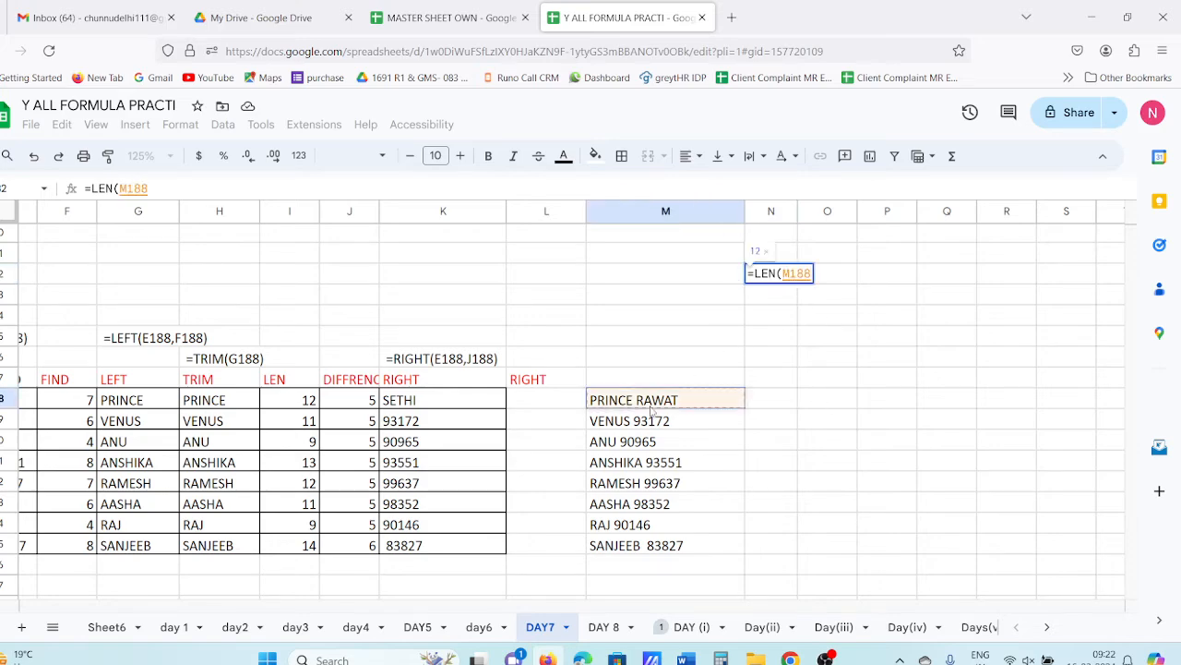
key(Tab)
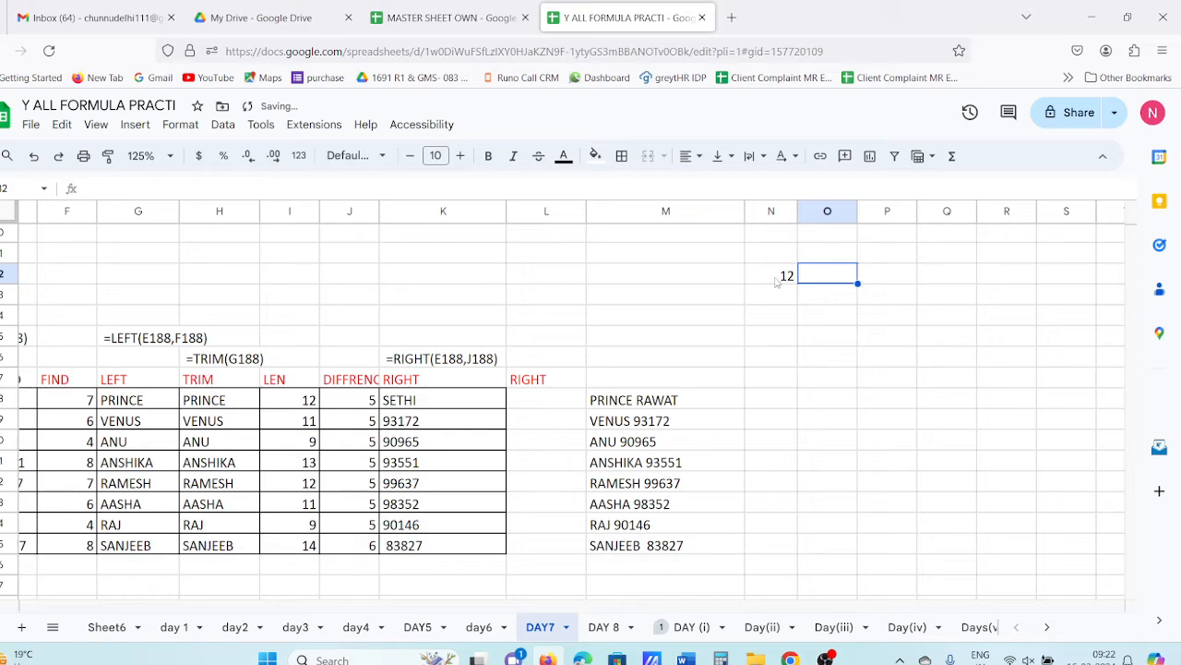
click(712, 278)
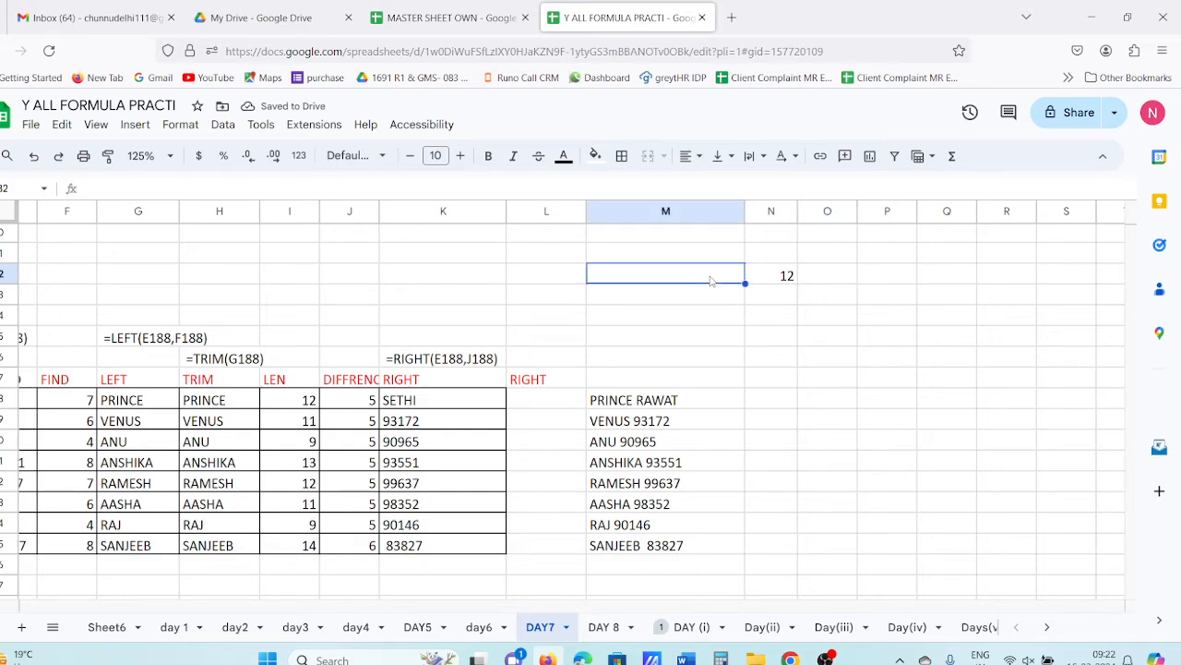
text(LEN)
key(Escape)
- Try pasting the LEN formula as a text label in M182, then discard the wrong paste
click(787, 277)
drag(162, 188, 25, 205)
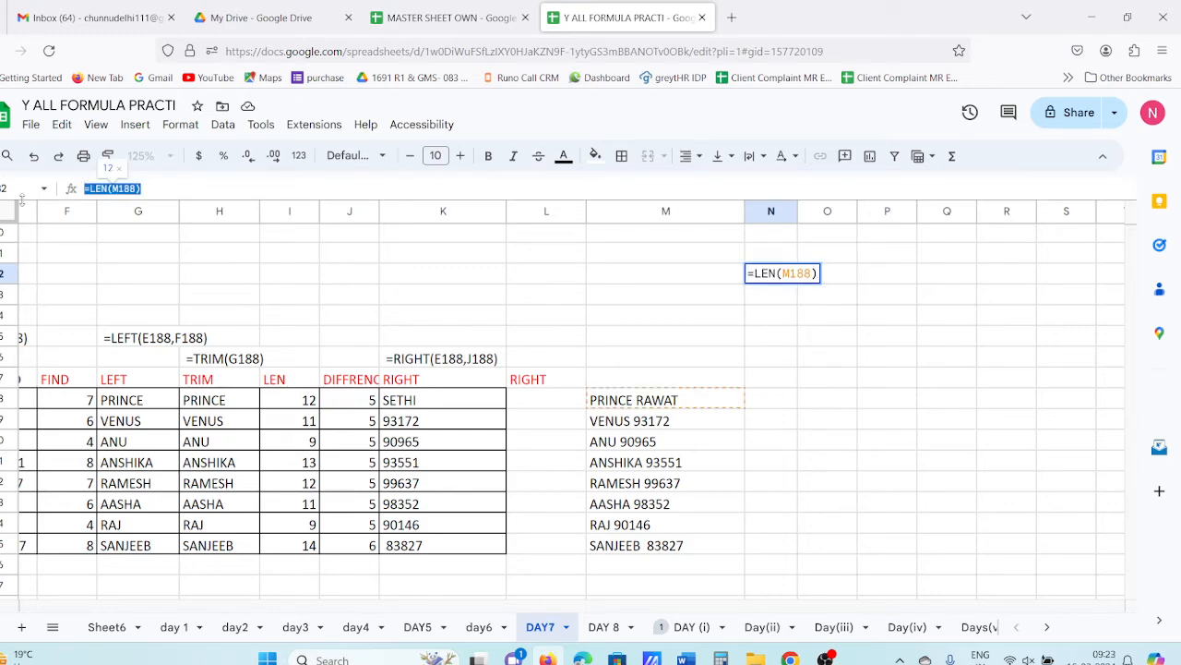
key(Tab)
click(706, 272)
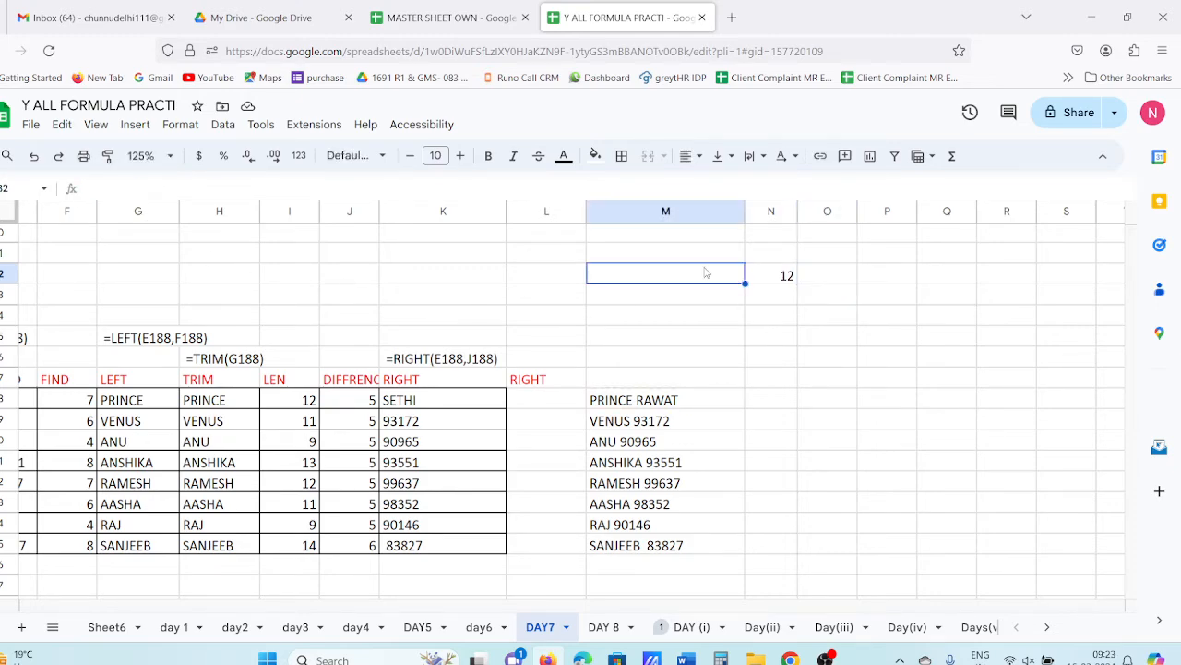
text(')
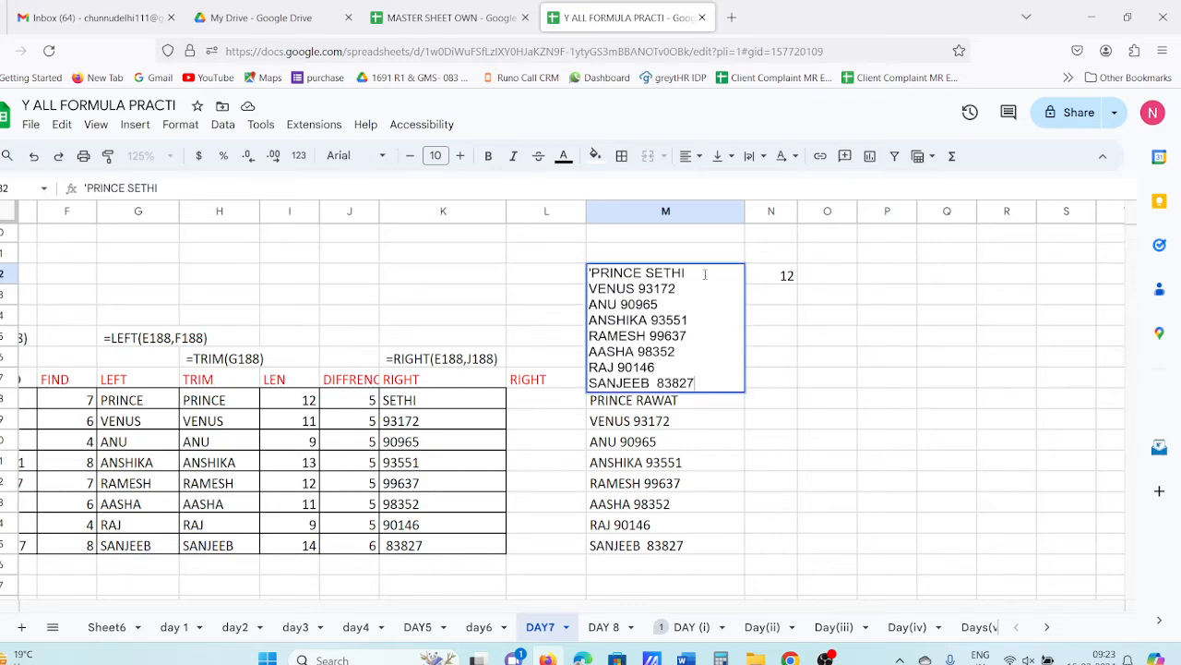
drag(712, 383, 403, 207)
key(Escape)
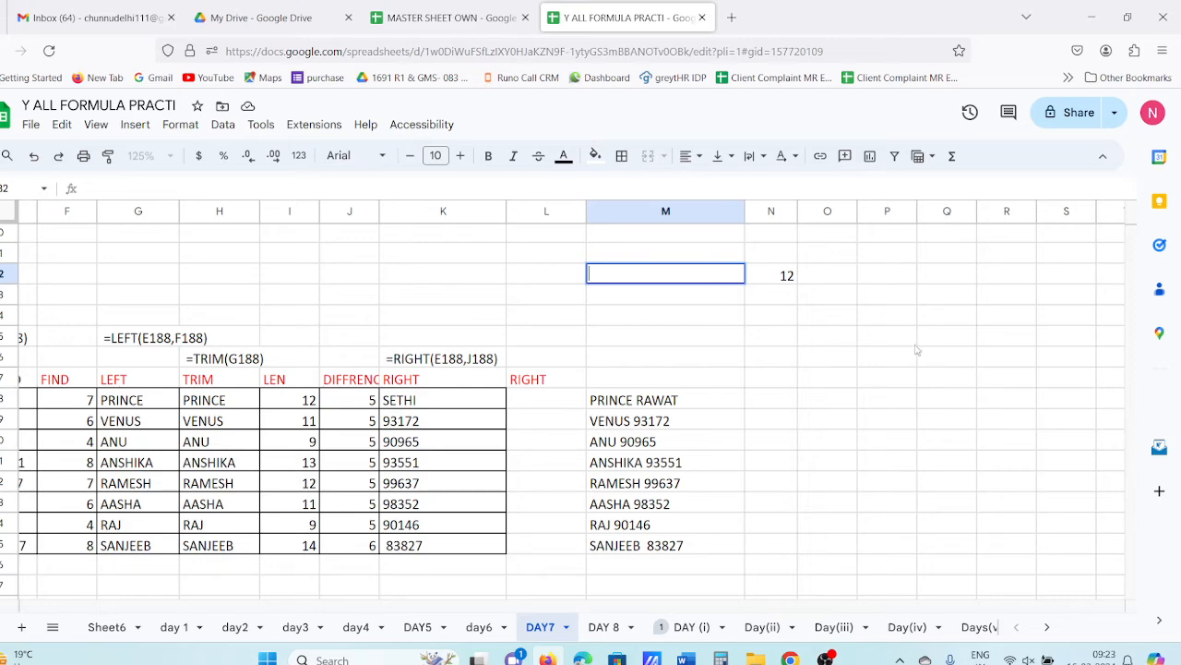
- Paste the copied formula after an apostrophe into M182 as the text label =LEN(M188)
click(1004, 356)
click(786, 275)
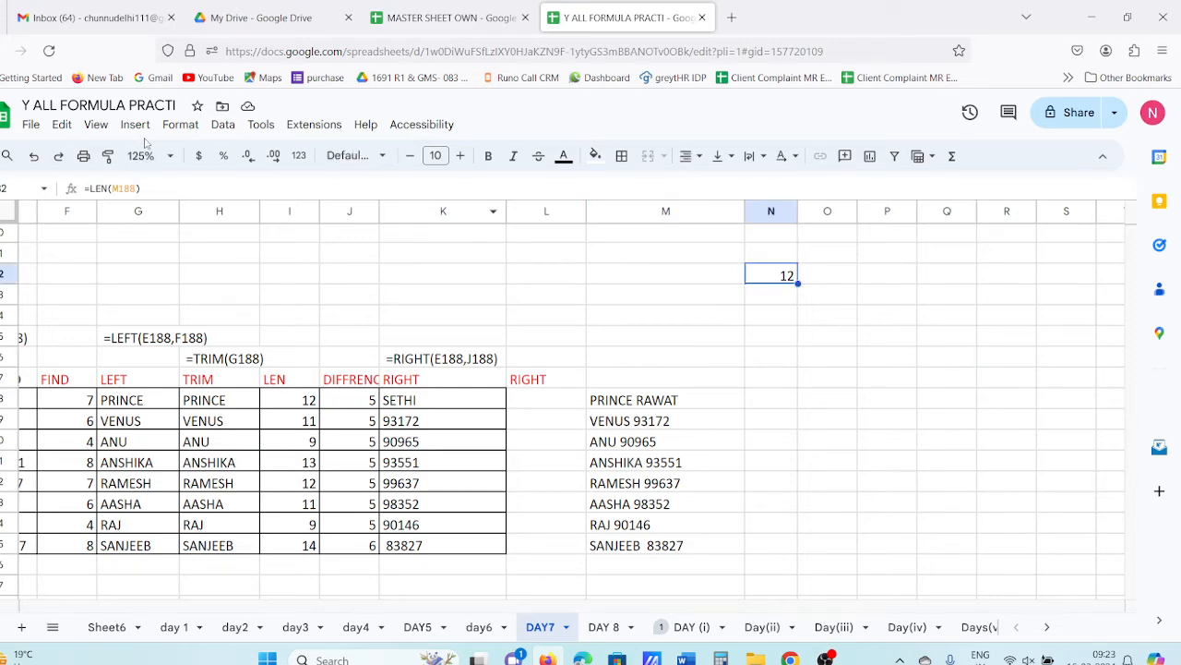
click(157, 190)
key(ctrl+a)
key(ctrl+c)
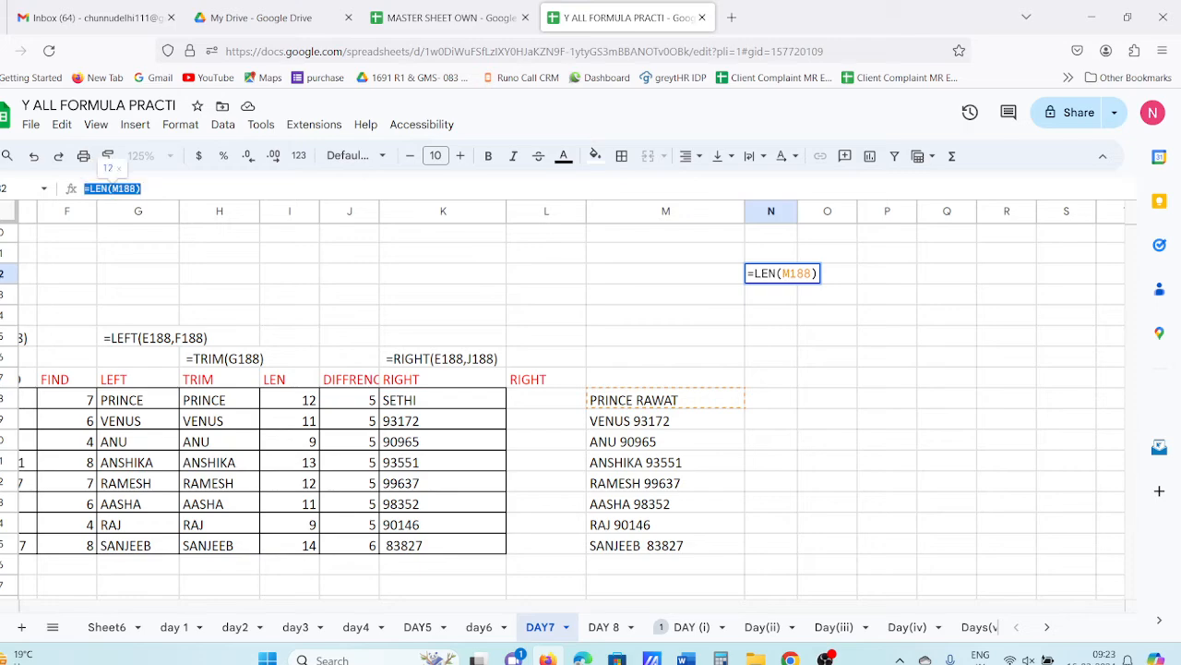
key(Return)
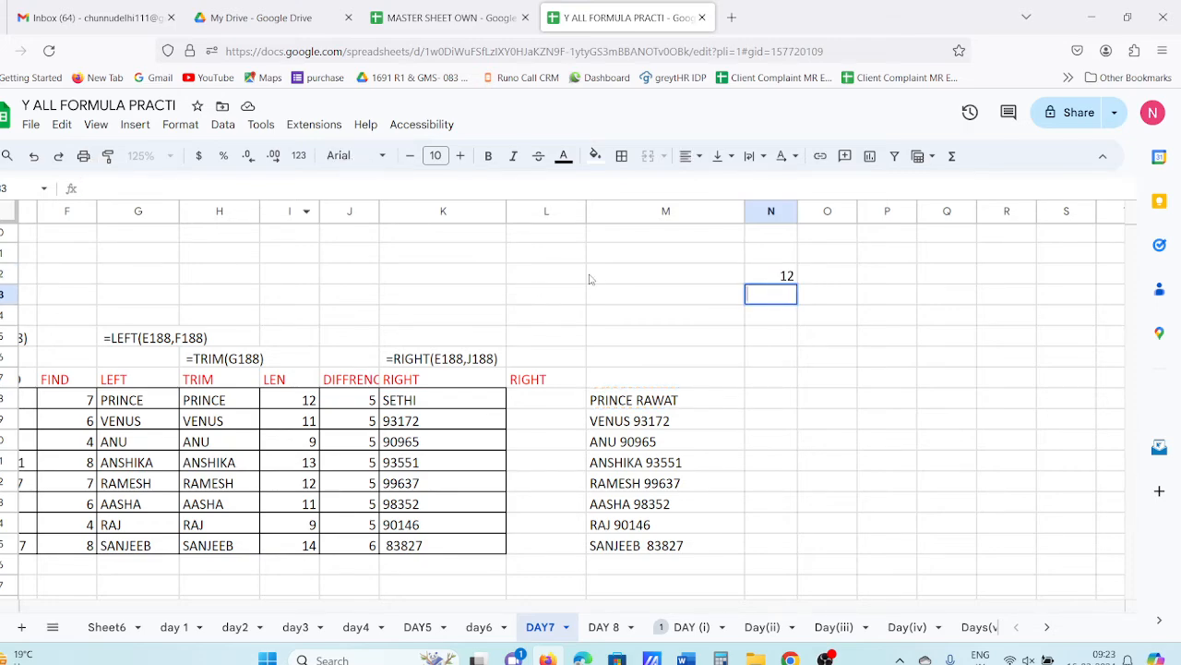
click(712, 276)
text(')
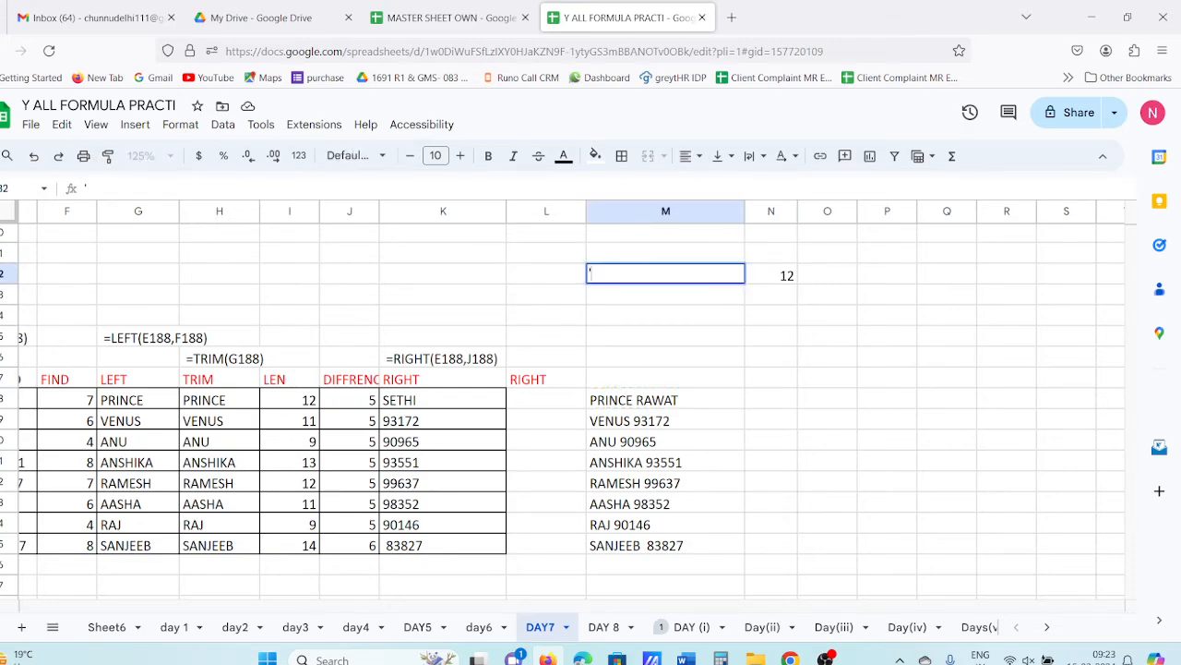
key(ctrl+v)
key(Return)
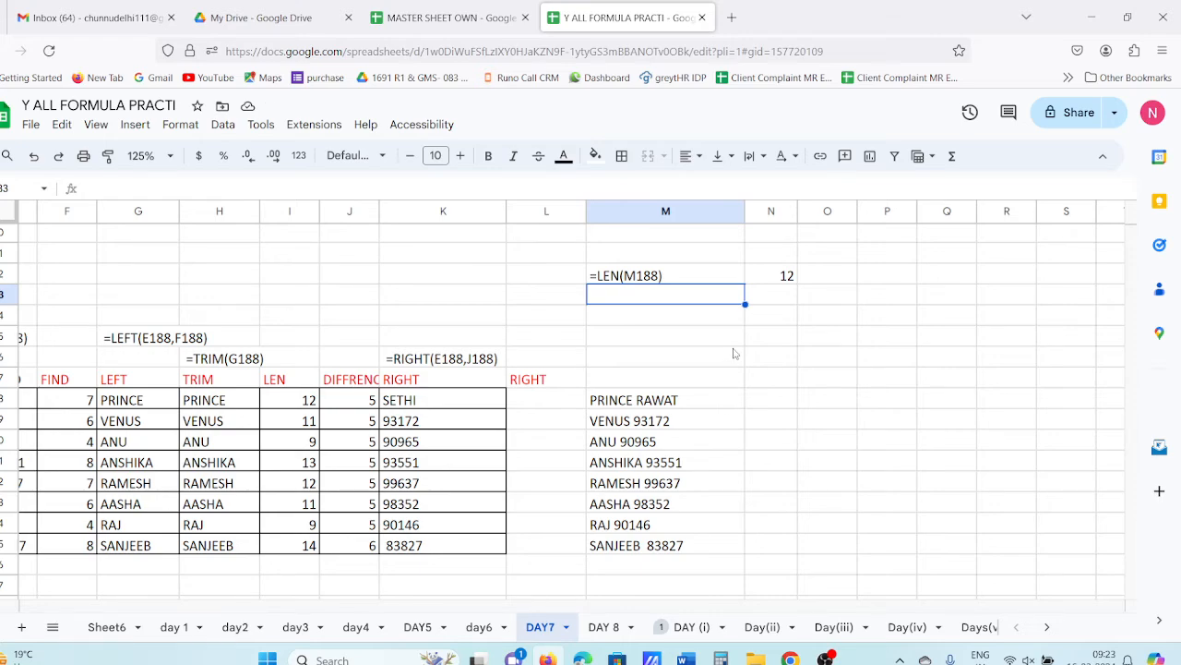
- Enter =FIND(" ",M188) in N183, returning 7 as the space position
key(Right)
text(=FI)
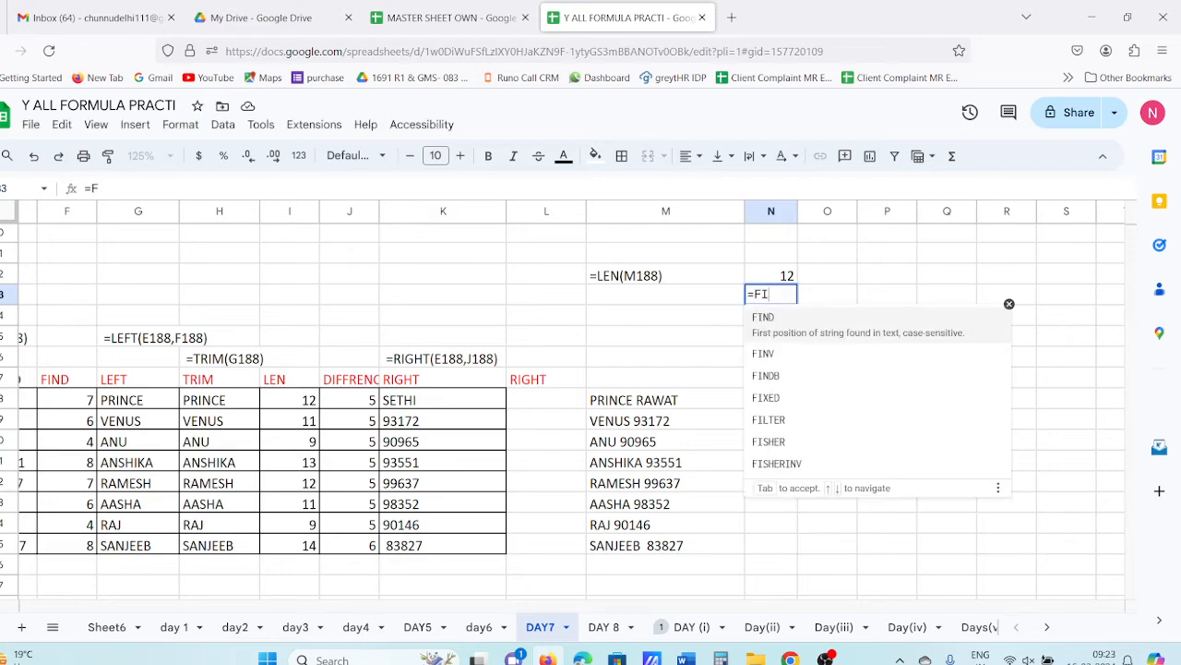
text(ND()
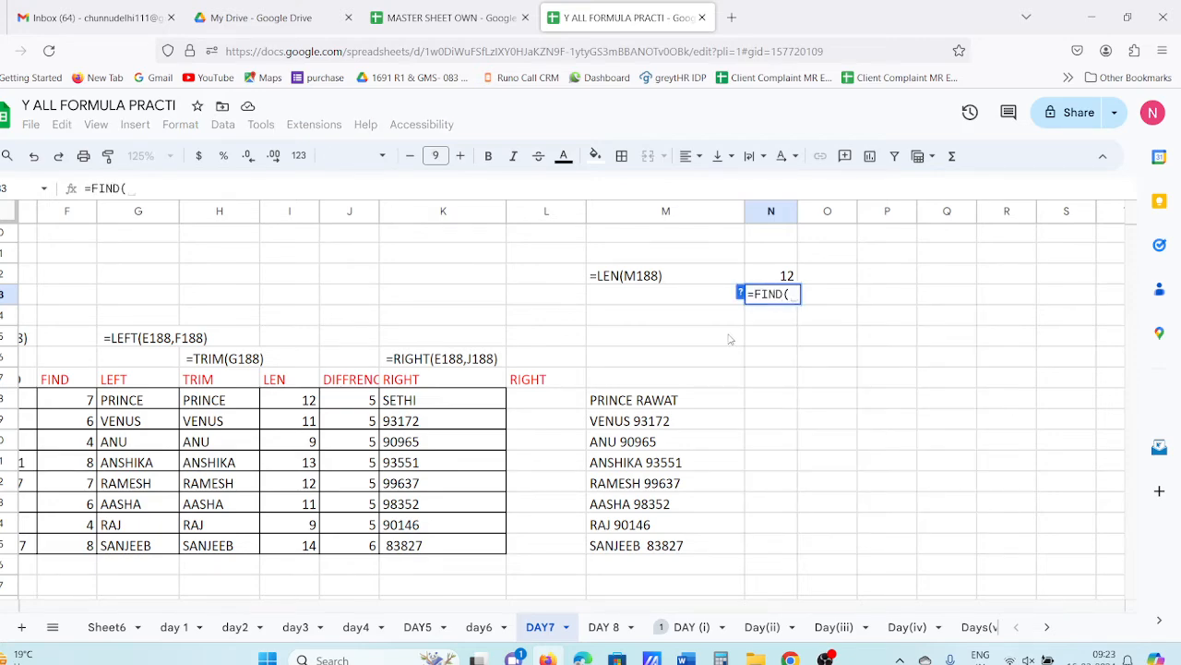
click(662, 403)
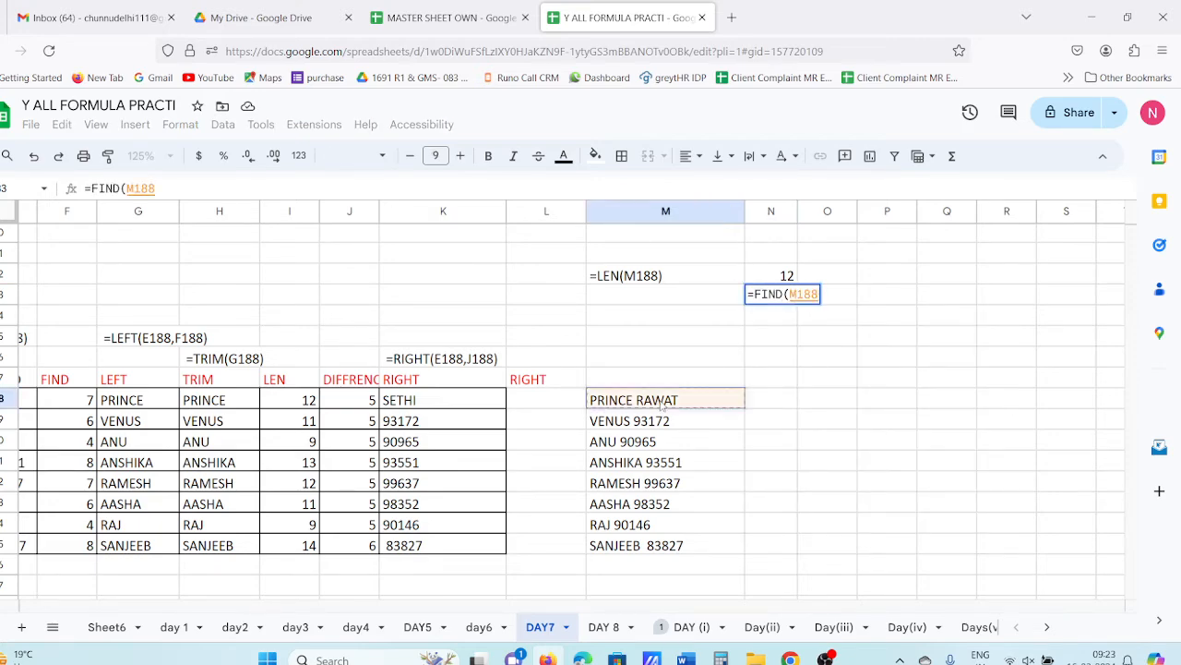
key(BackSpace)
key(BackSpace)
key(BackSpace)
key(BackSpace)
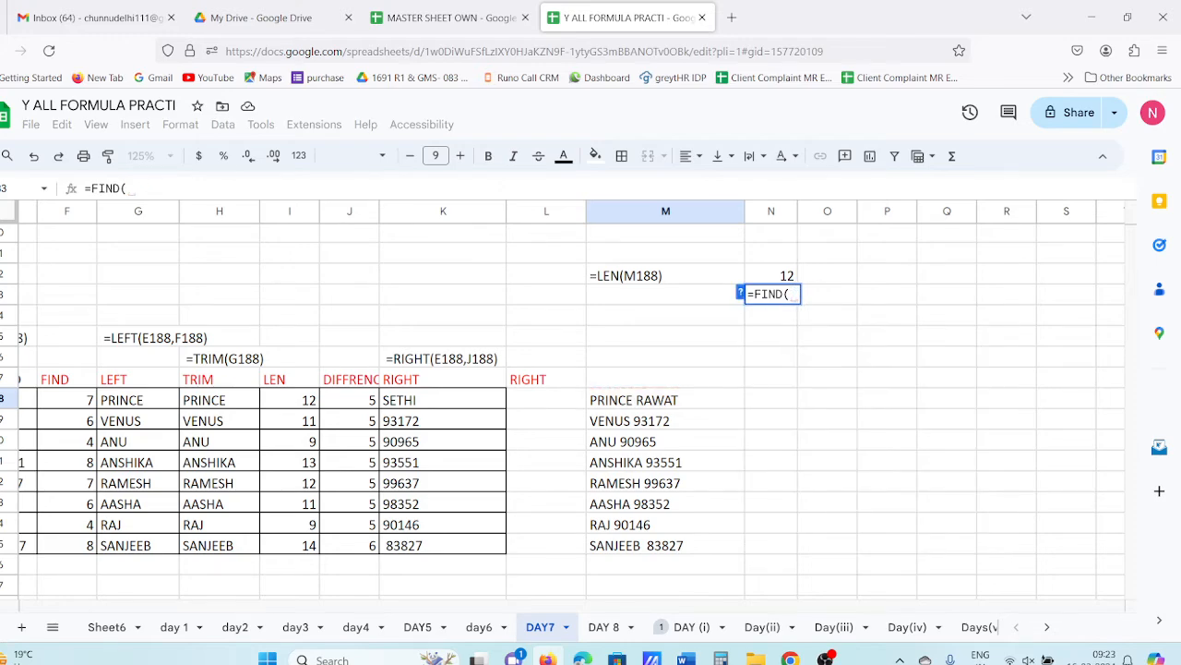
text(" ")
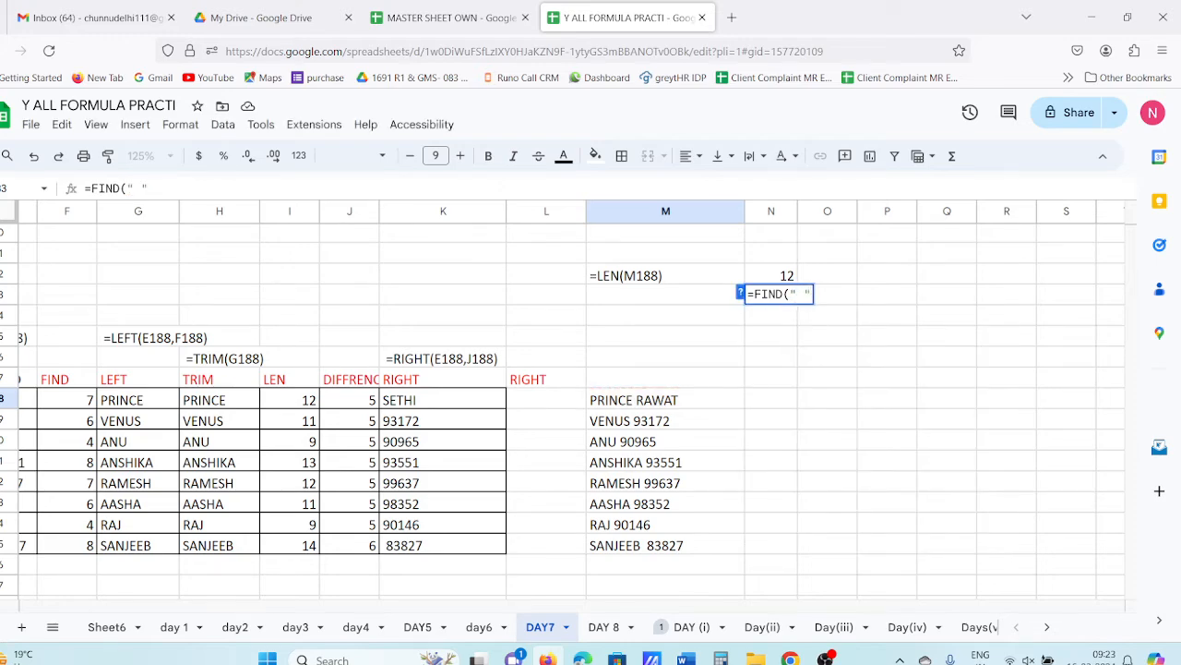
text(,)
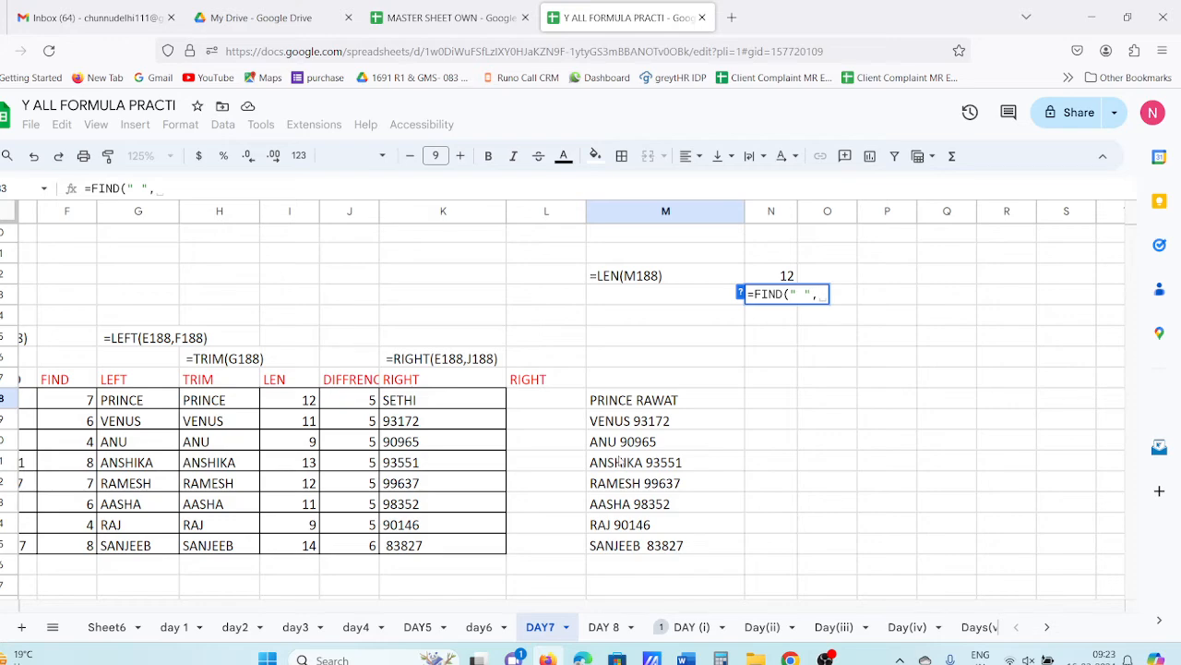
click(652, 408)
key(Return)
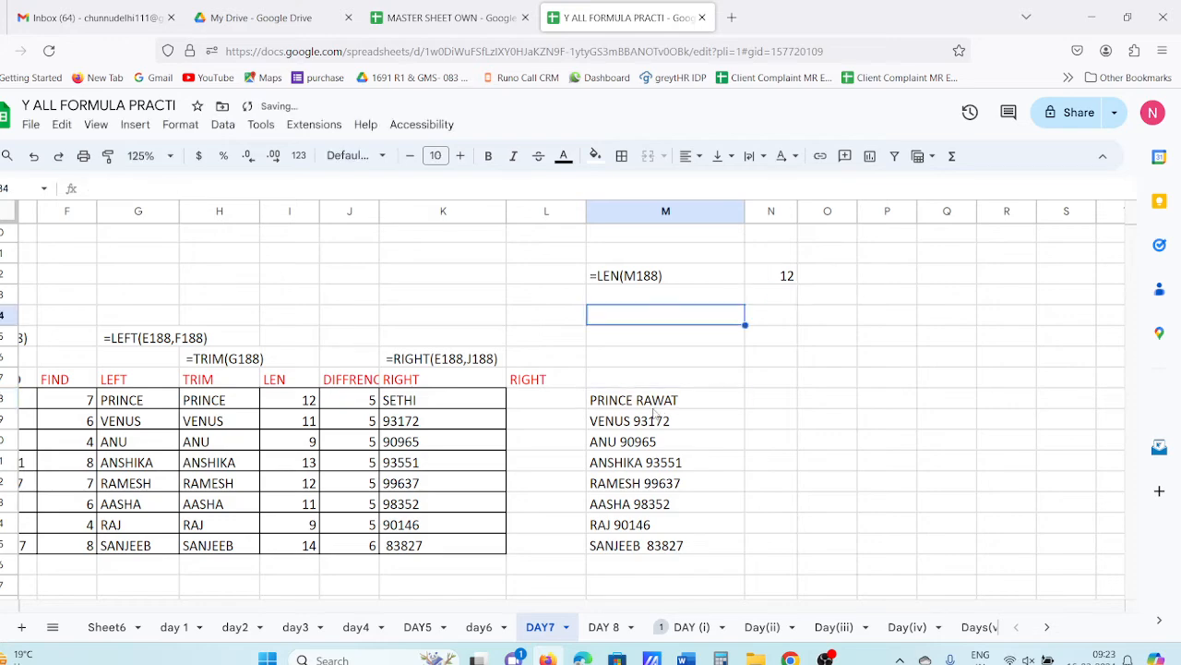
- Copy the FIND formula into M183 as the text label =FIND(" ",M188)
click(788, 298)
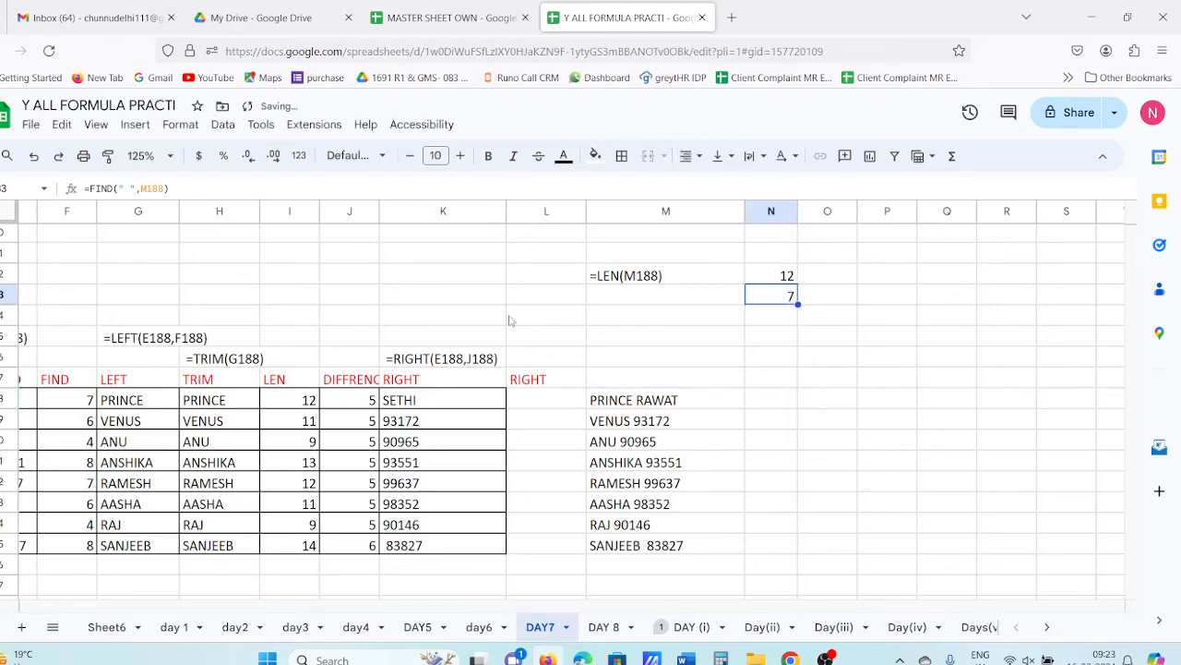
drag(171, 191, 83, 188)
key(ctrl+c)
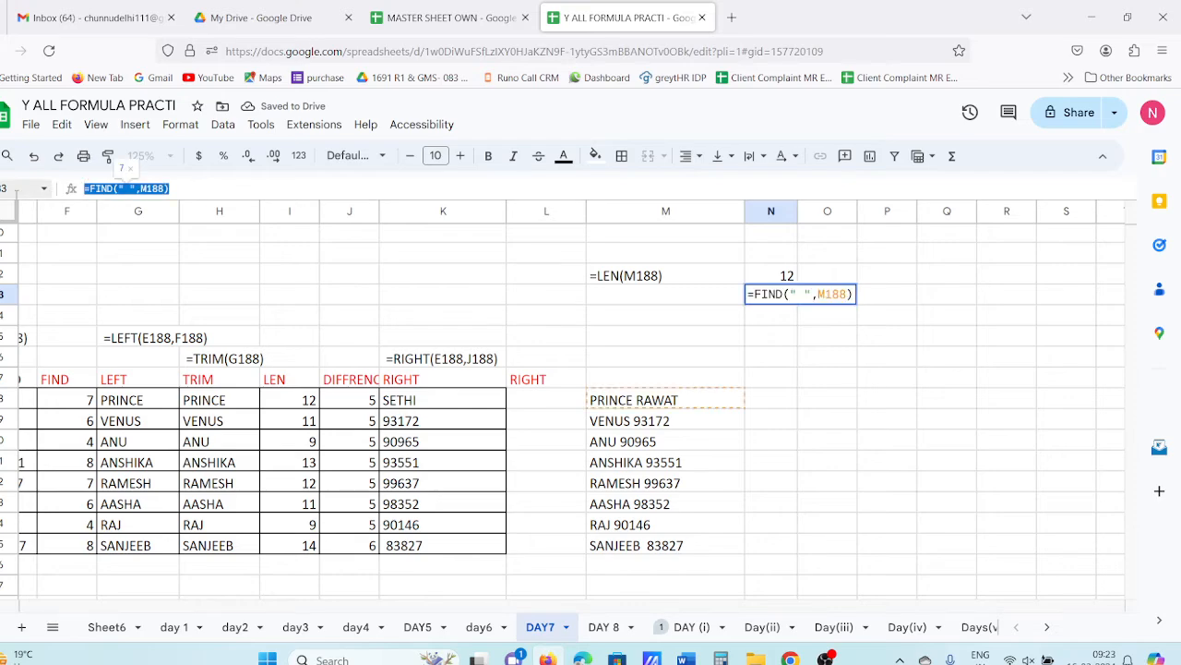
key(Tab)
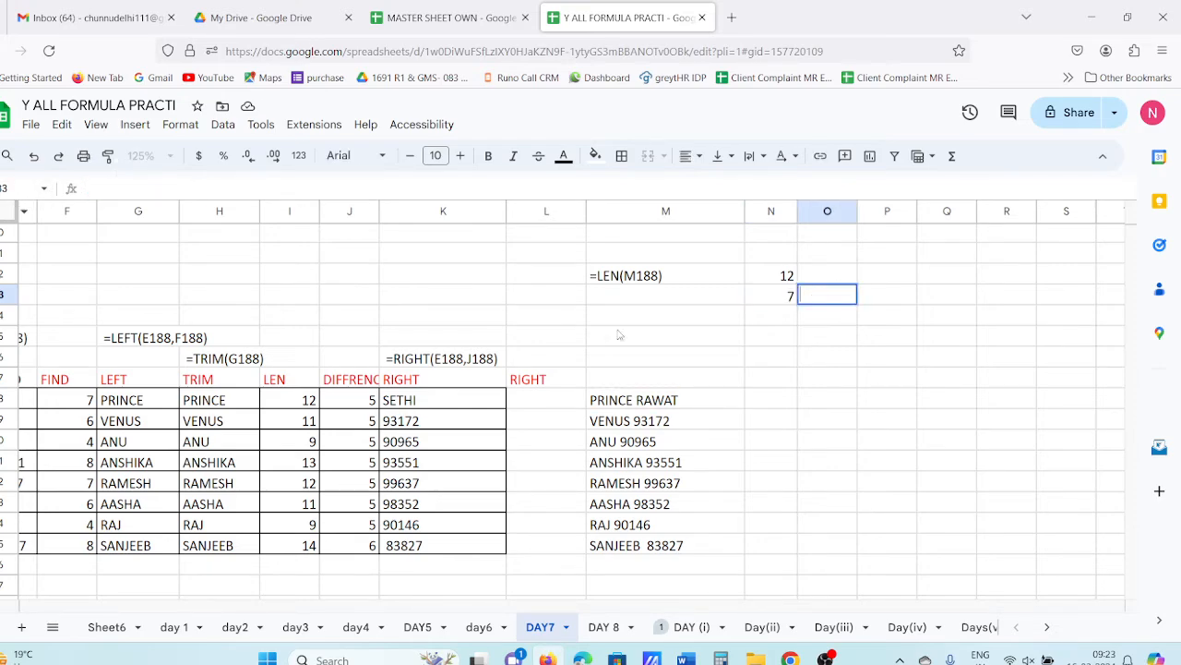
click(680, 302)
text(')
key(ctrl+v)
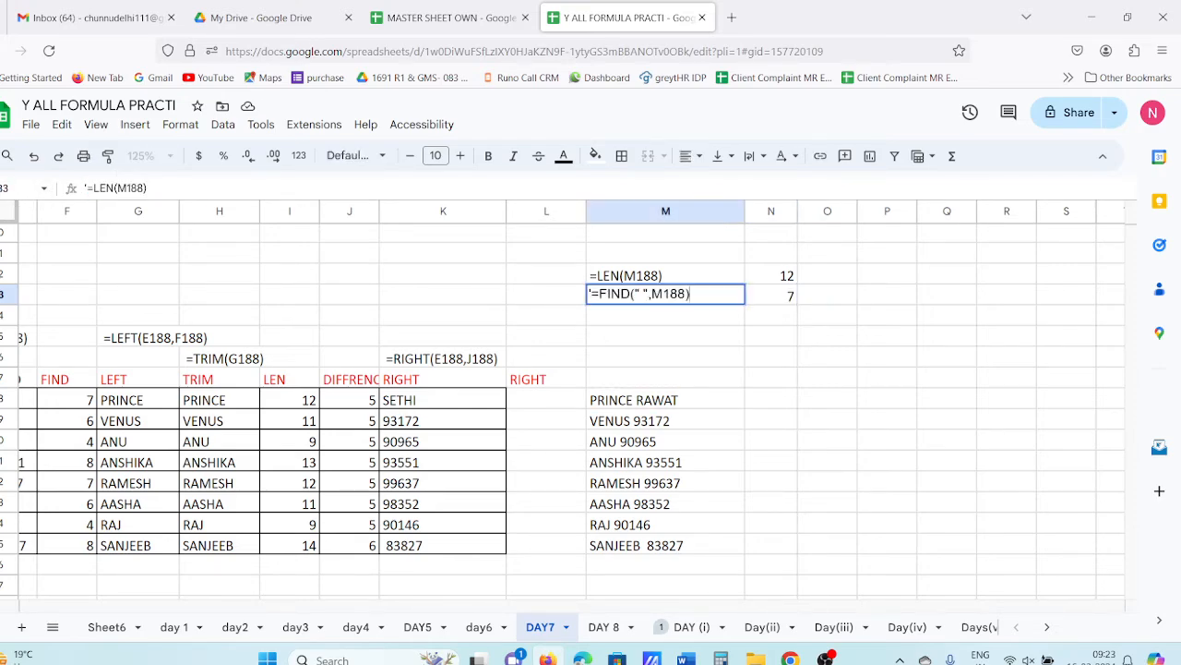
key(Tab)
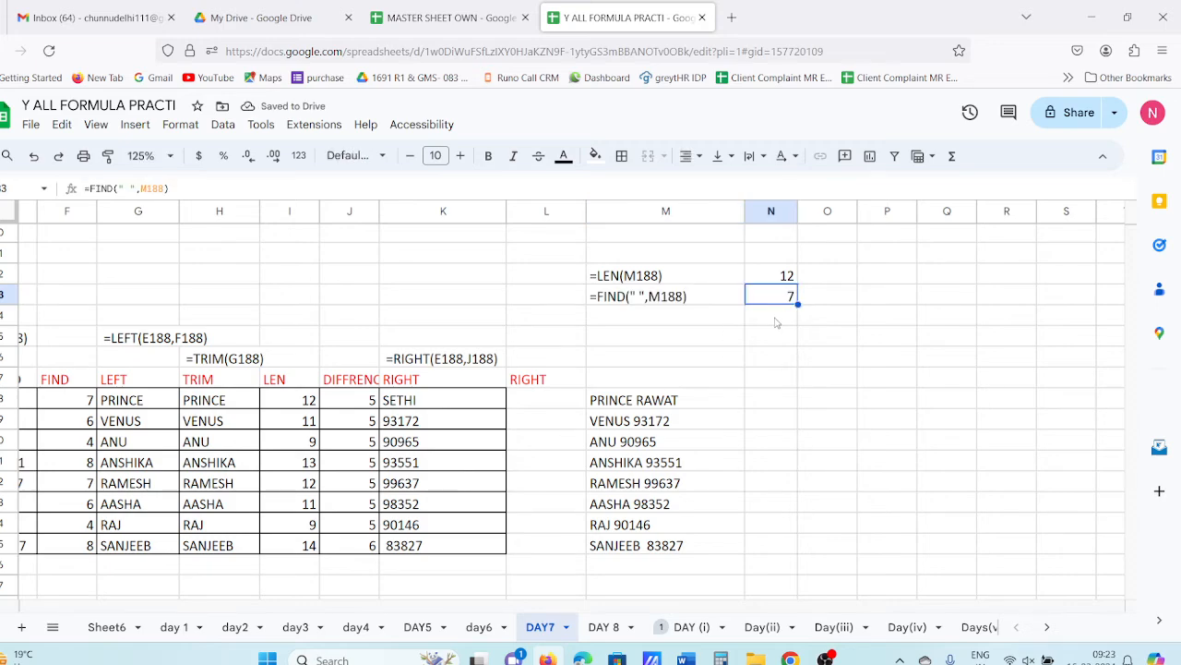
click(776, 322)
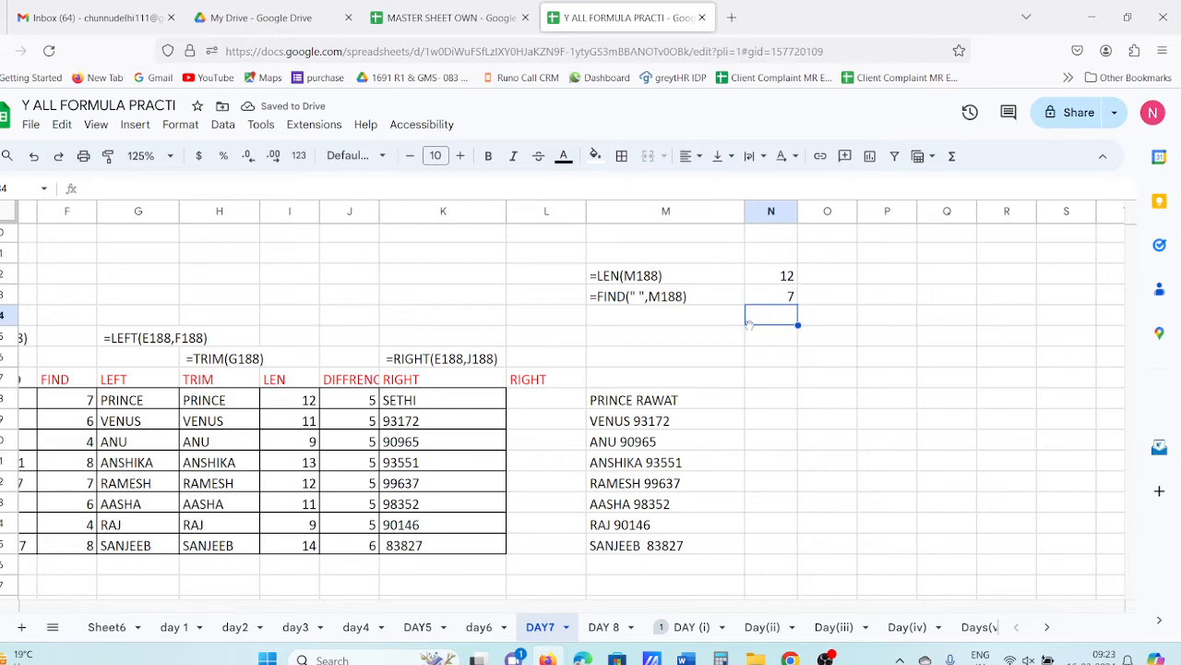
- Type the text label TRIM(M188) into M184
click(665, 322)
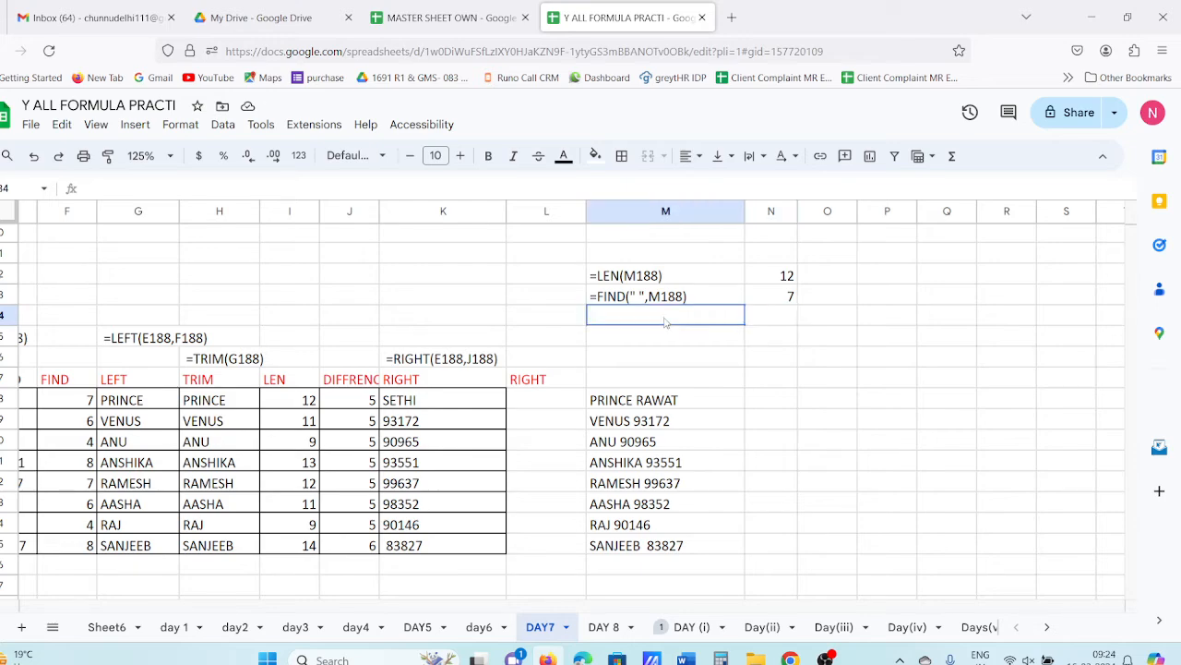
text('TRIM)
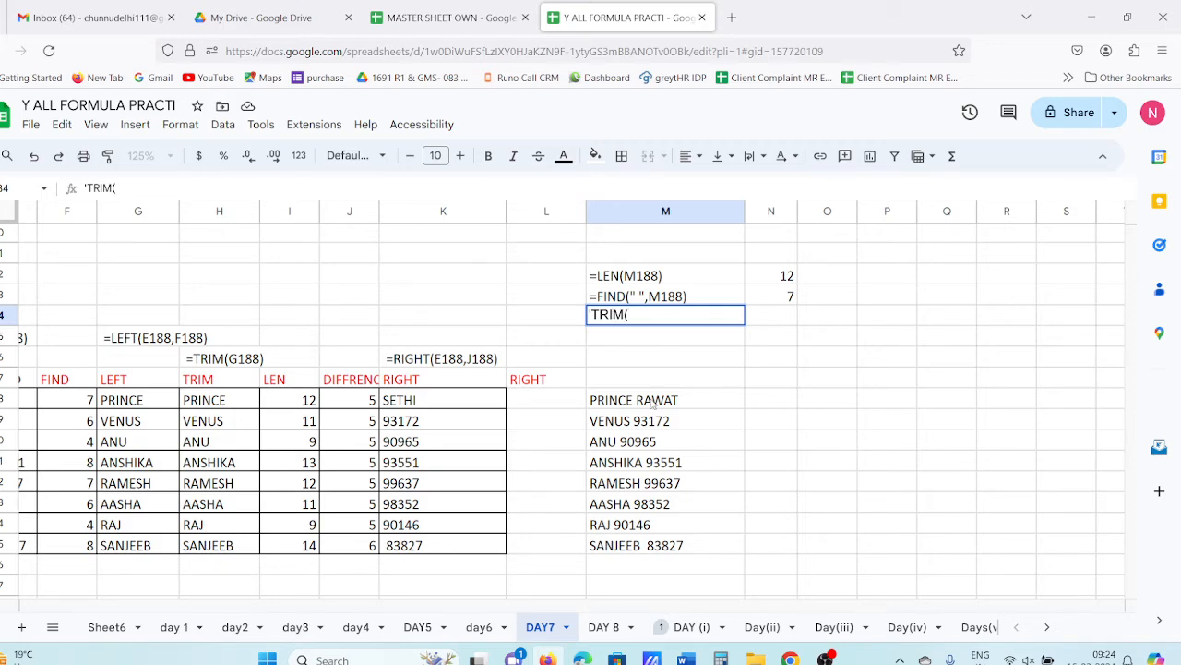
text((M188))
key(Tab)
click(688, 343)
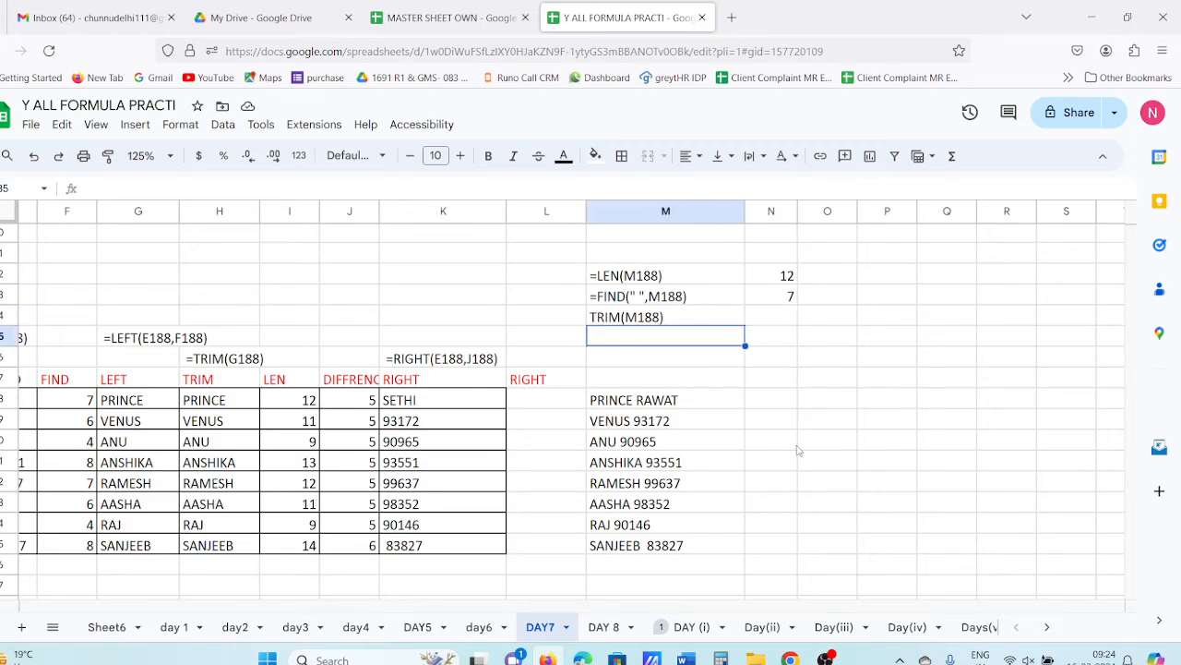
- Append 22222 to the VENUS 93172 entry in column M
click(681, 421)
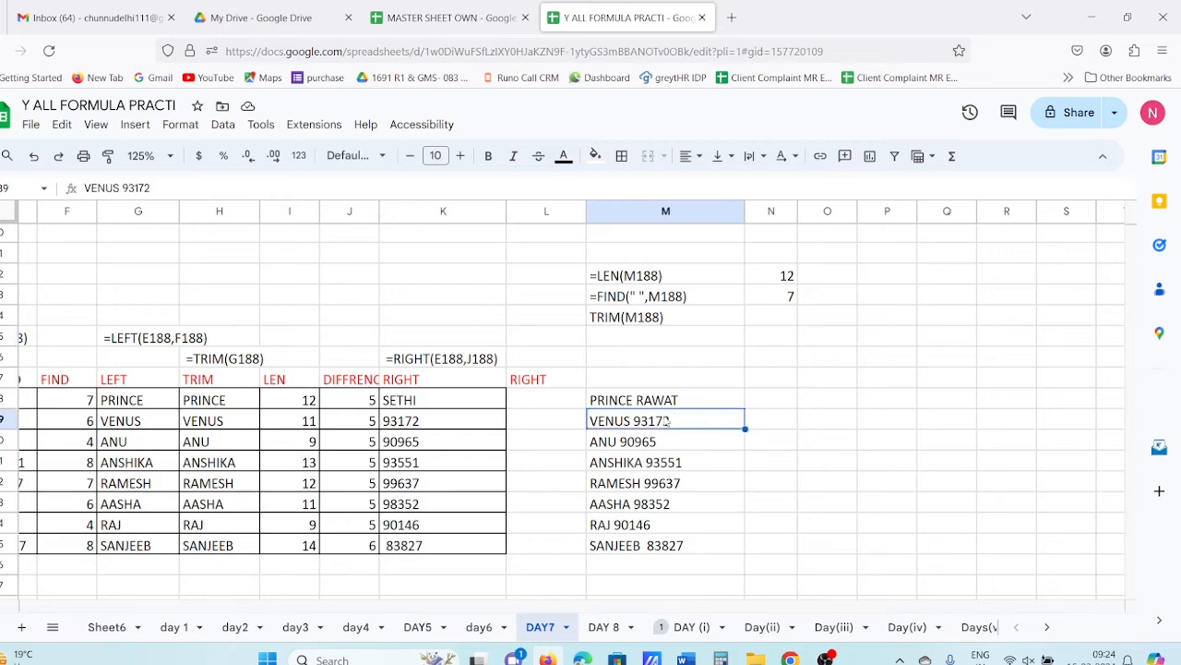
click(661, 403)
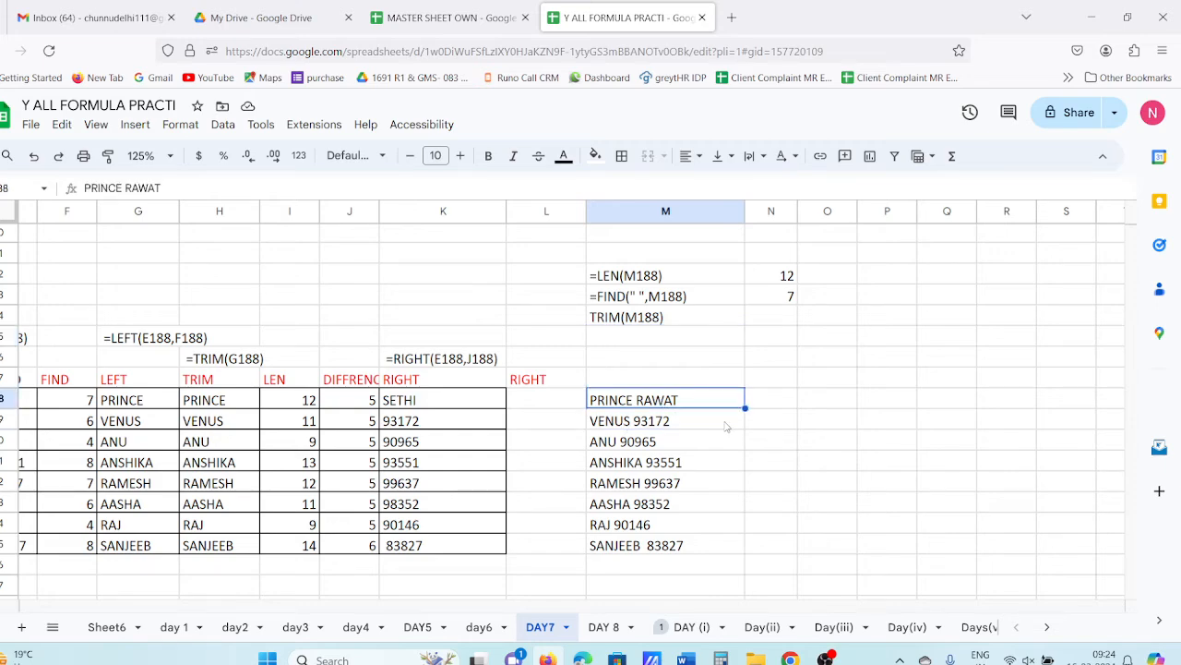
click(638, 442)
click(624, 463)
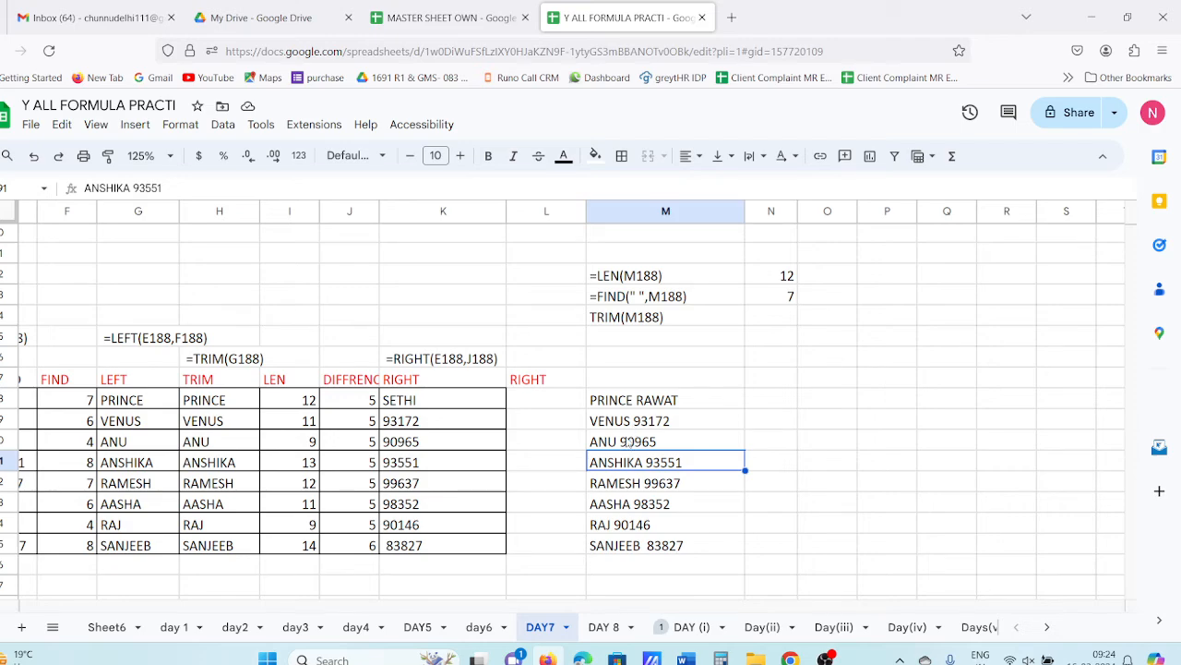
double_click(638, 422)
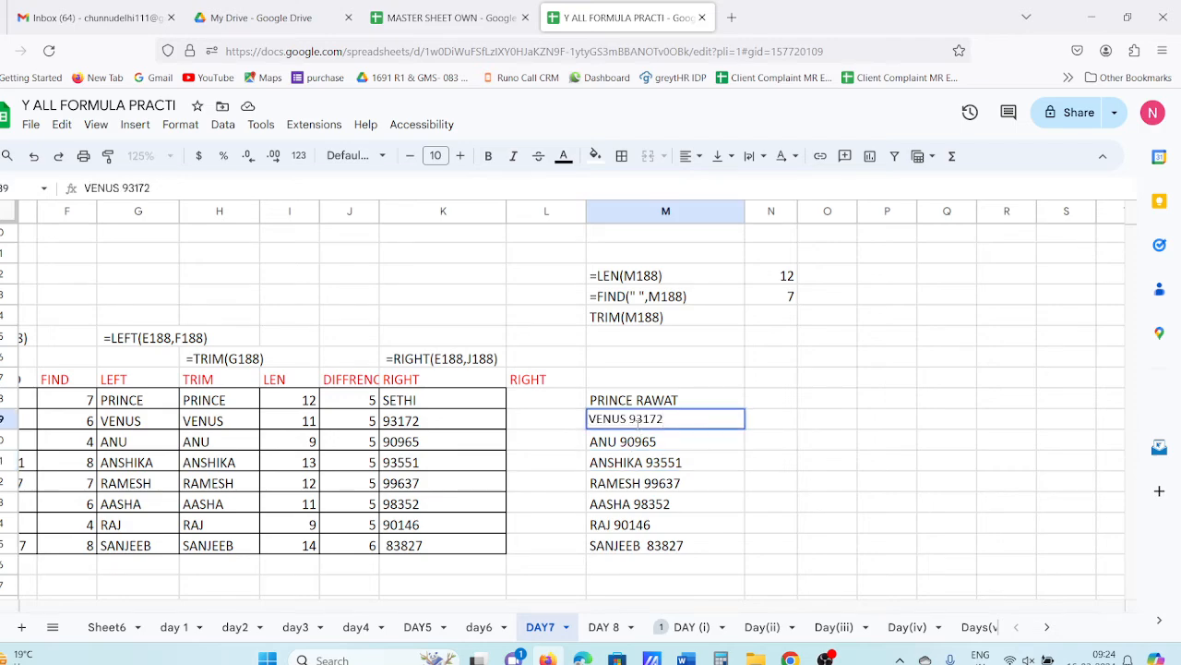
text(22222)
key(Return)
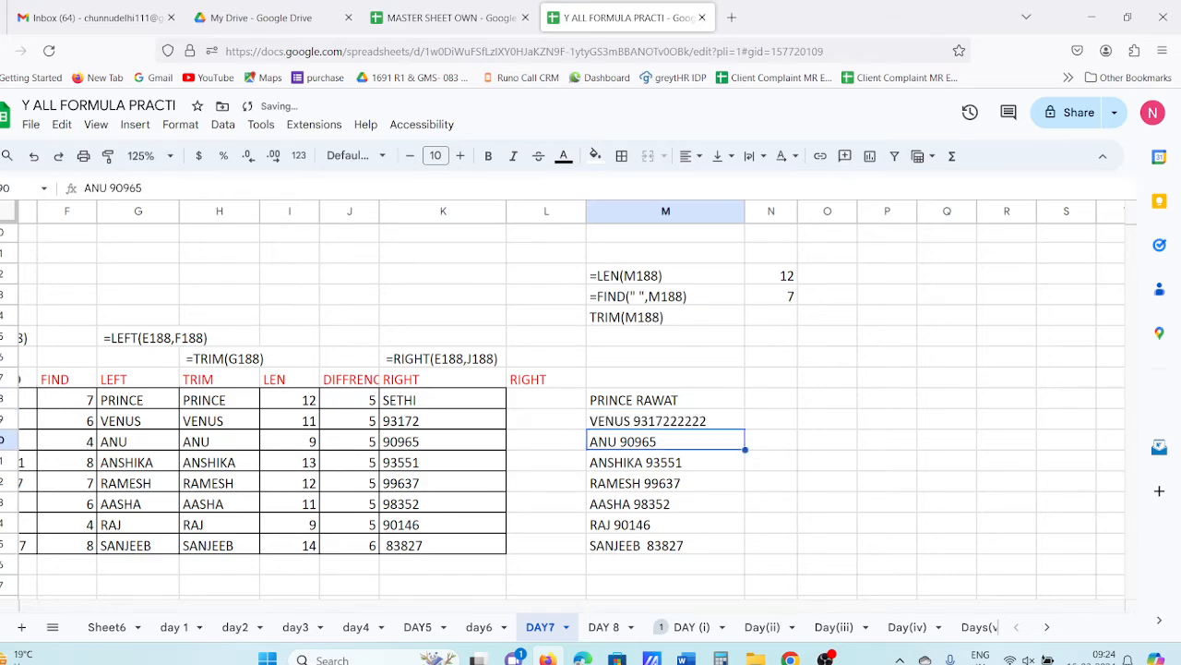
- Append RRRR to the RAJ entry so it reads RAJ 90146RRRR
click(687, 533)
double_click(687, 532)
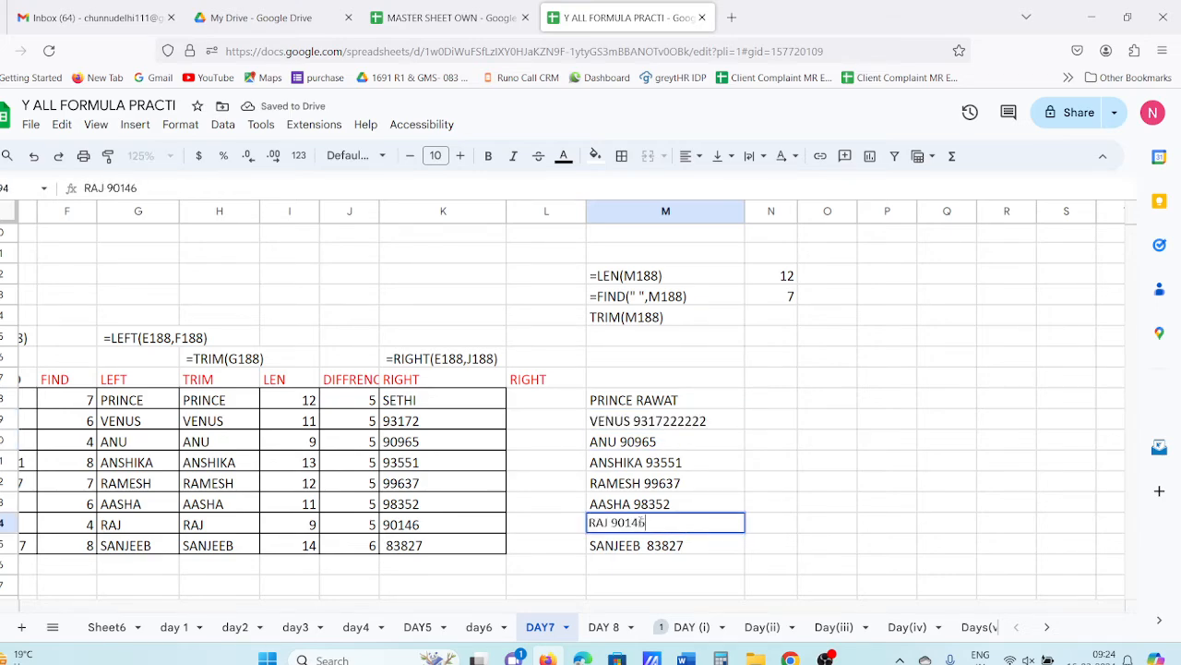
text(RRRR)
key(Return)
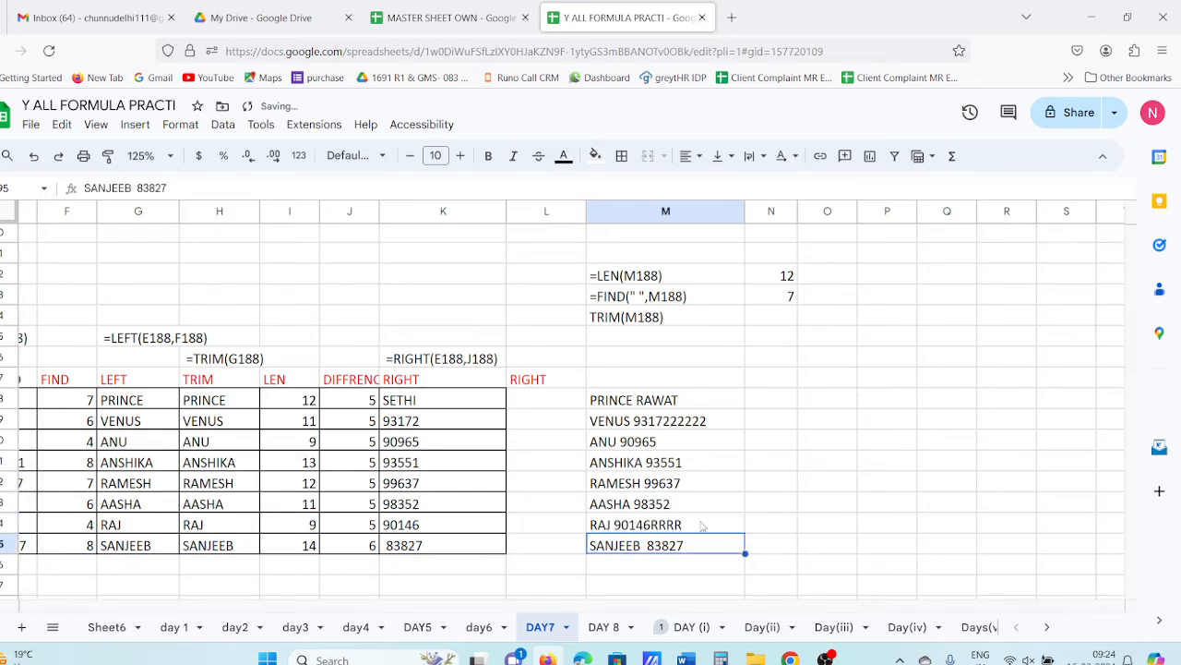
click(766, 404)
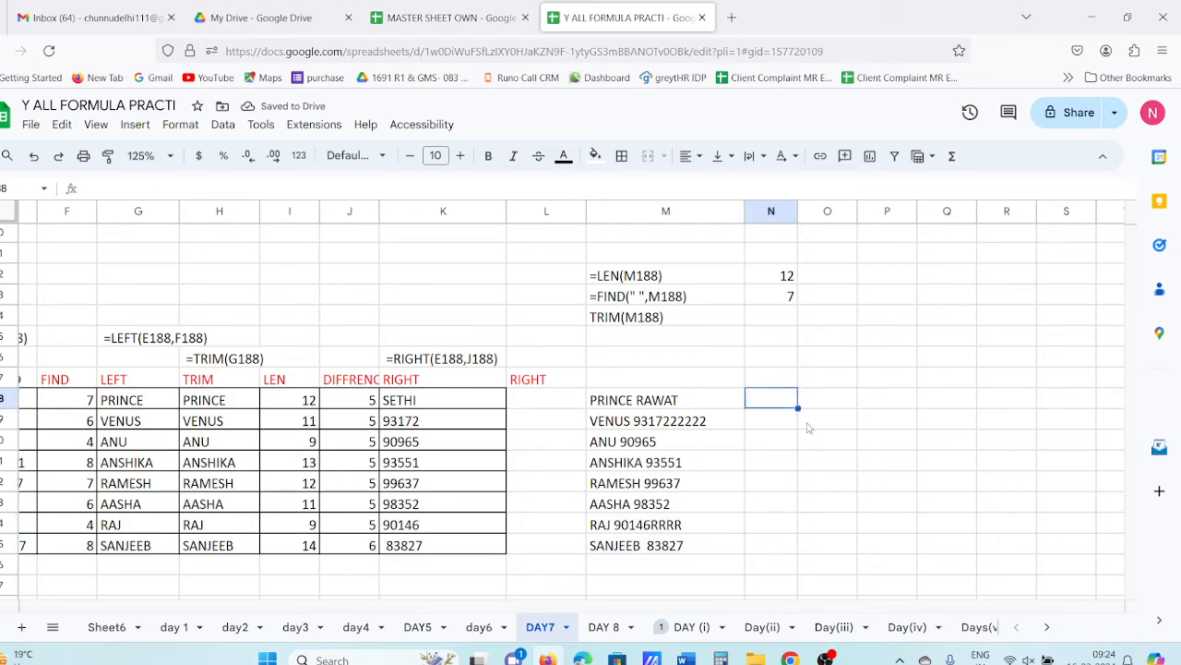
- Enter =LEN(M188) in N188, autofill it down (12, 16, 9, 13...), and head the column LEN
text(=)
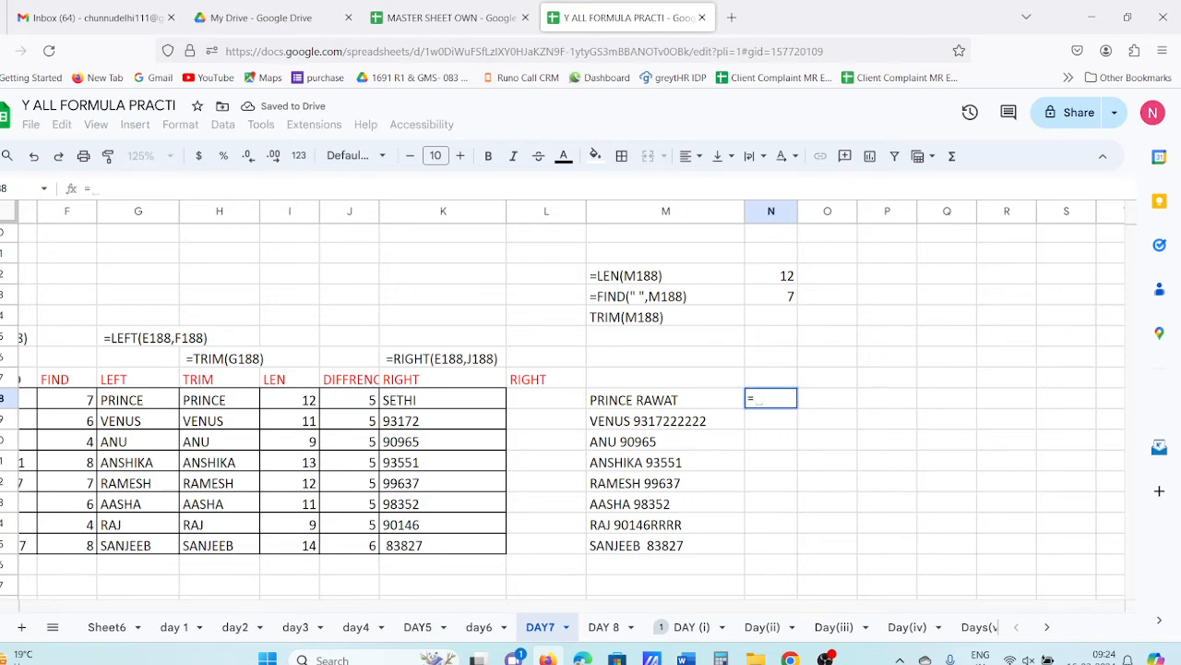
text(LEN)
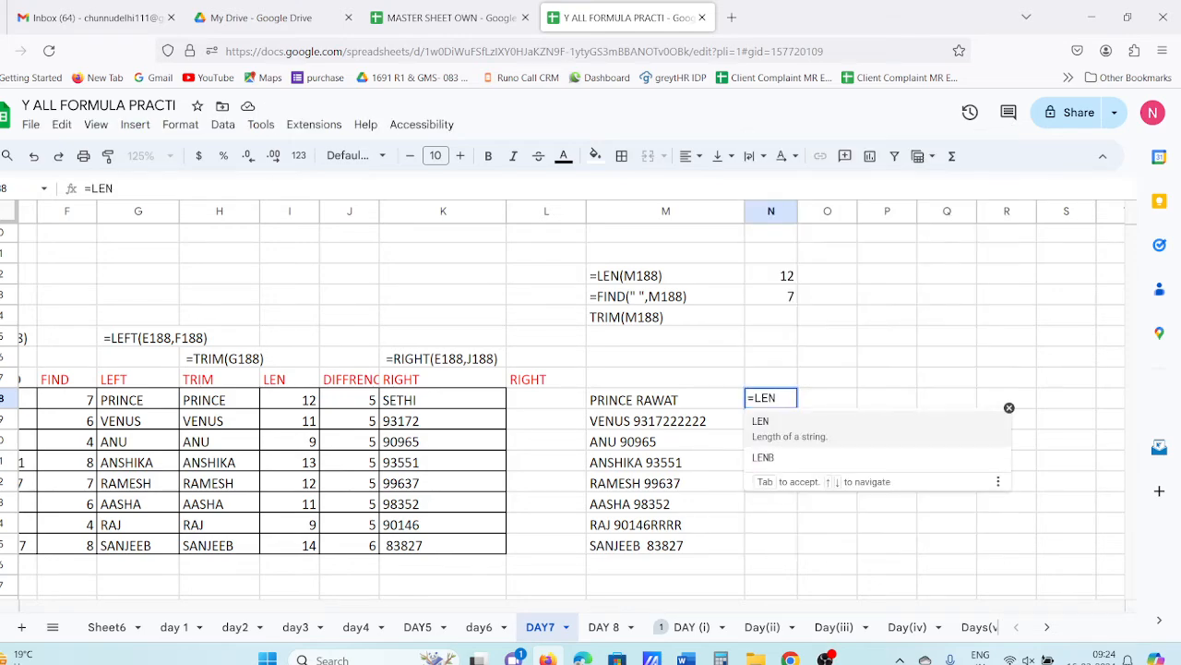
text(()
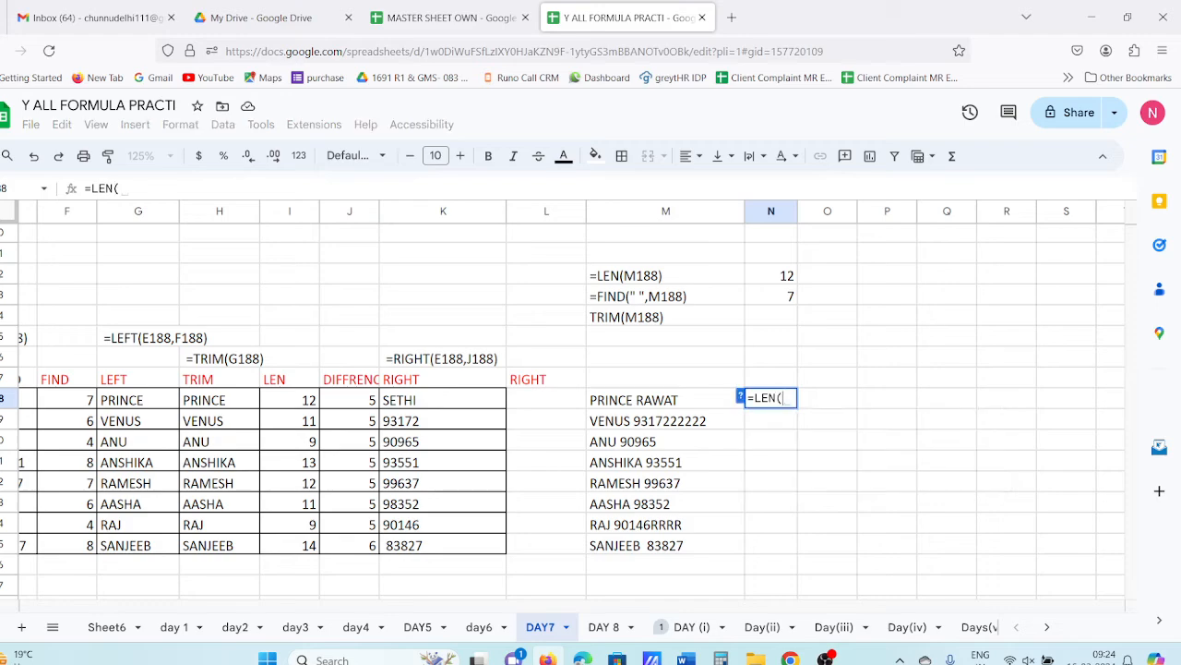
click(637, 404)
key(Return)
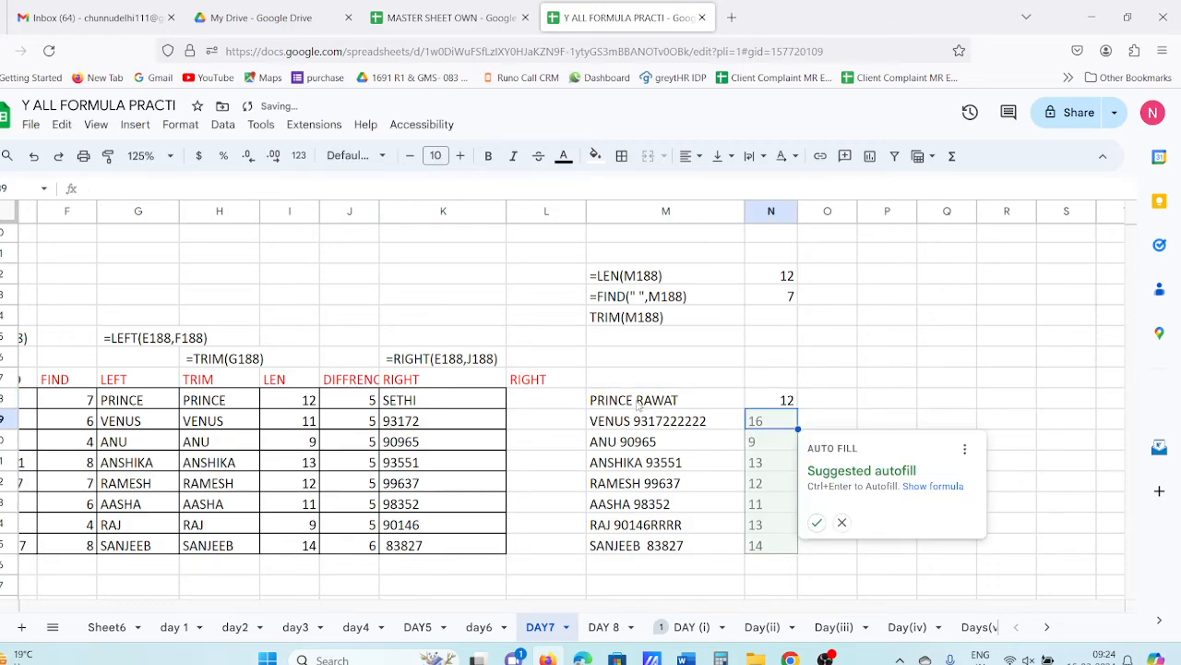
click(817, 522)
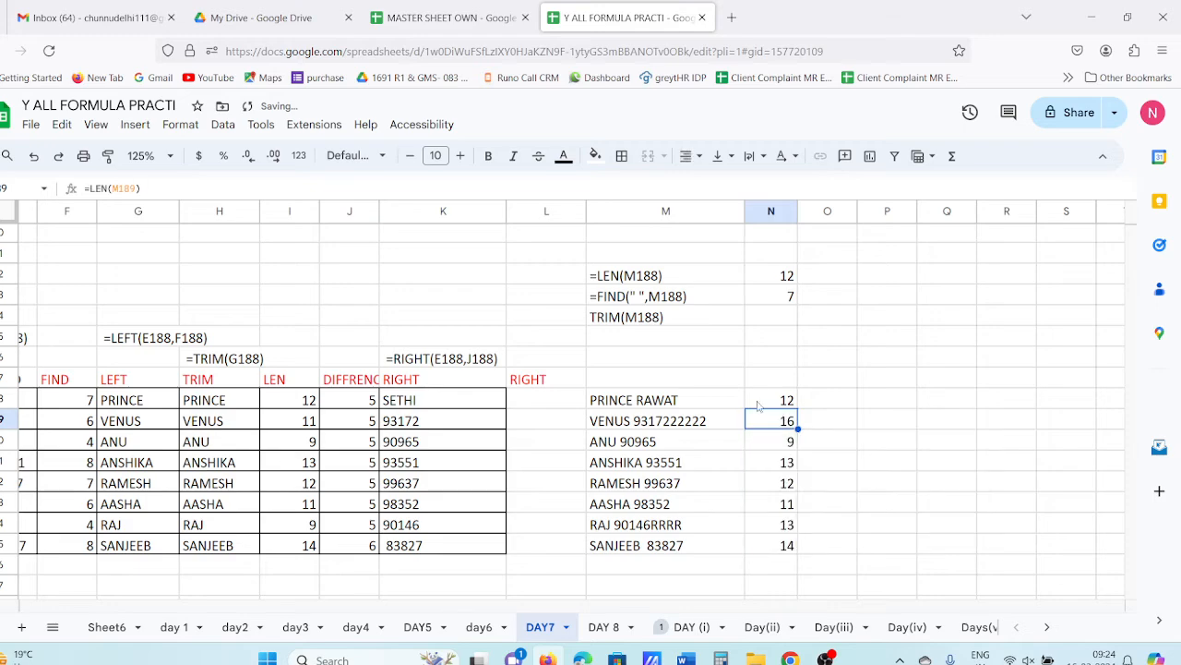
click(773, 381)
text(N)
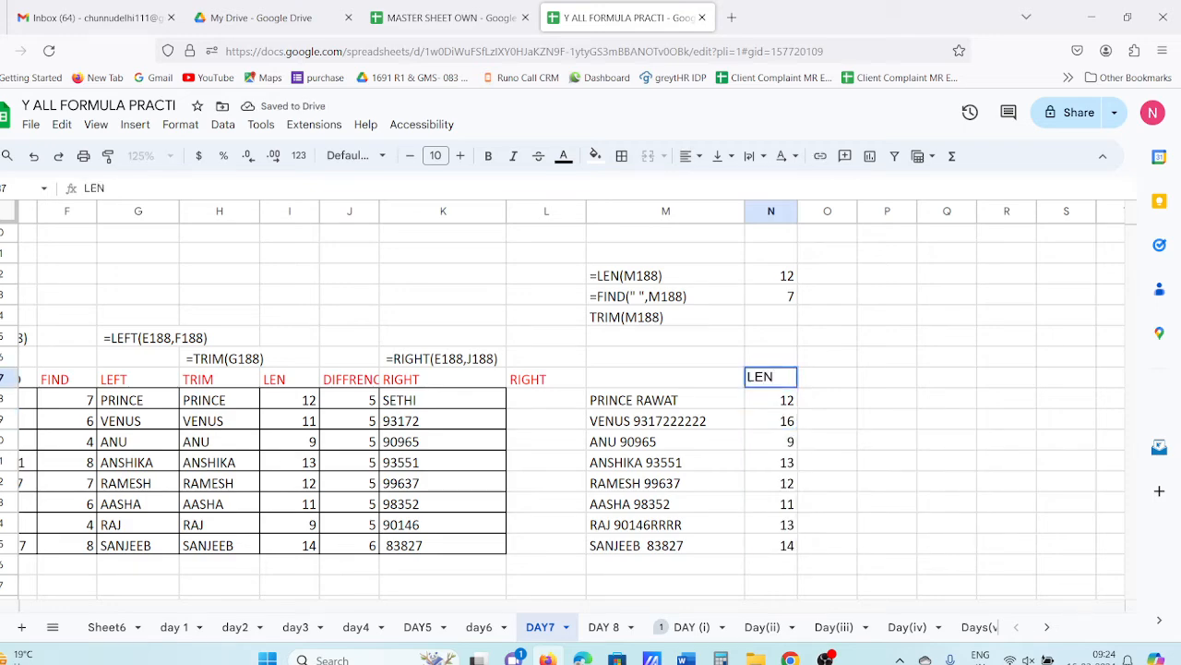
key(Tab)
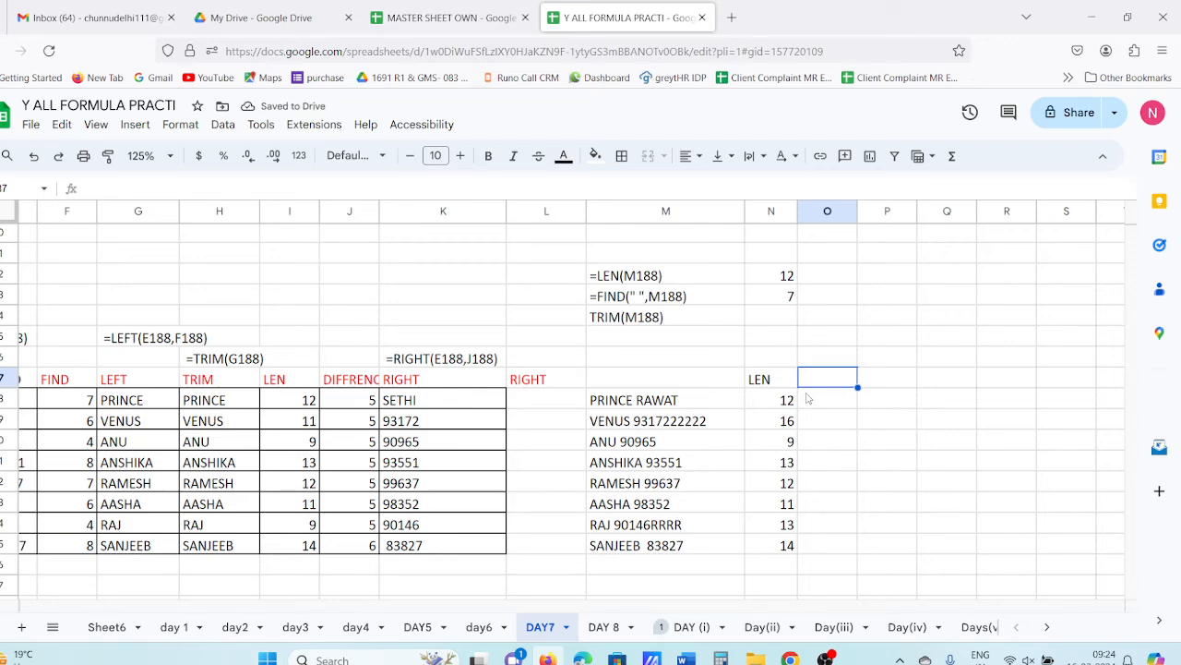
- Type the heading FIND in O187
text(FINF)
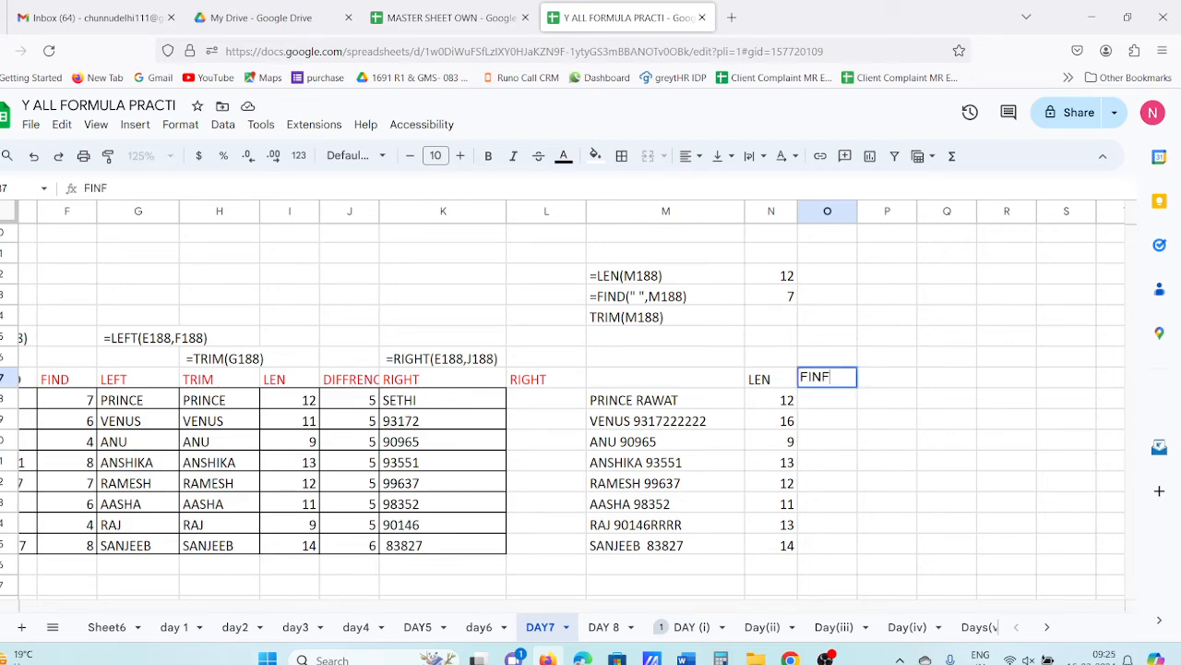
key(BackSpace)
text(D)
key(Return)
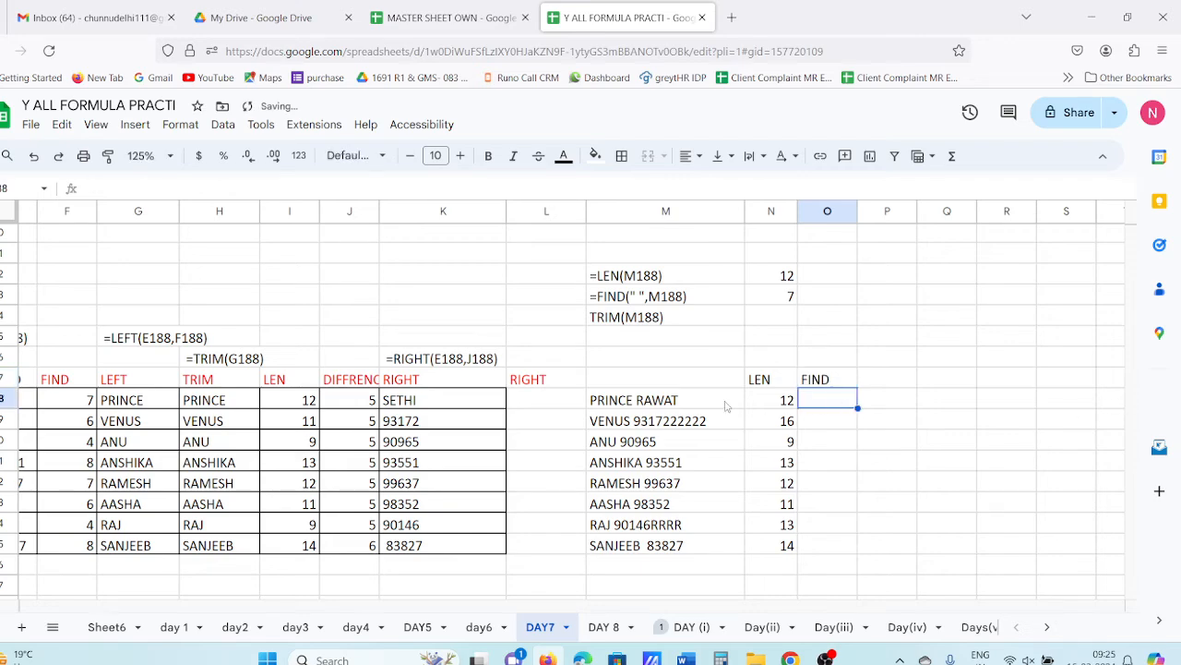
double_click(636, 402)
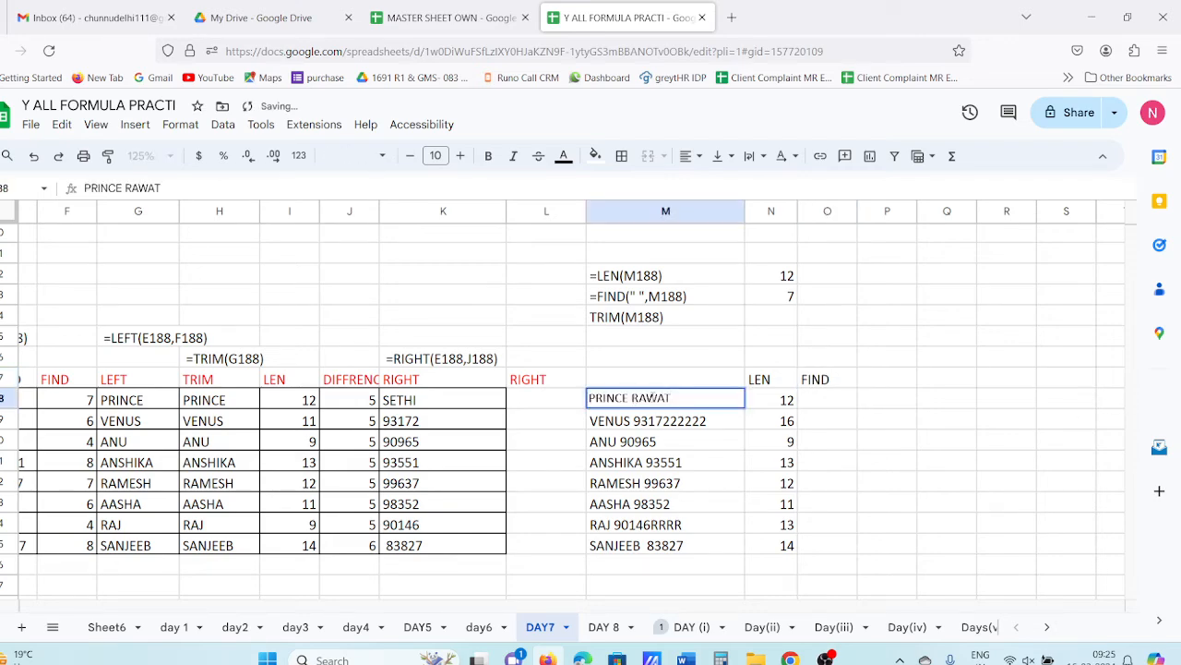
- Enter =FIND(" ",M188) in O188 and autofill down, giving 7, 6, 4, 8, 7, 6, 4, 8
click(854, 406)
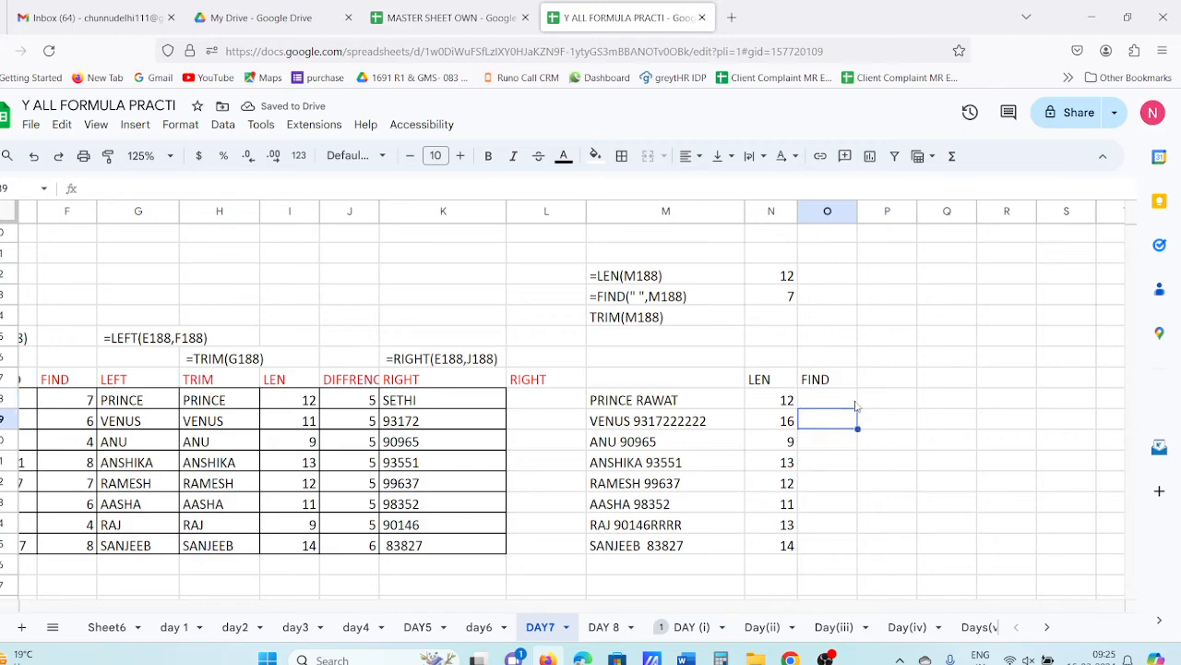
text(=)
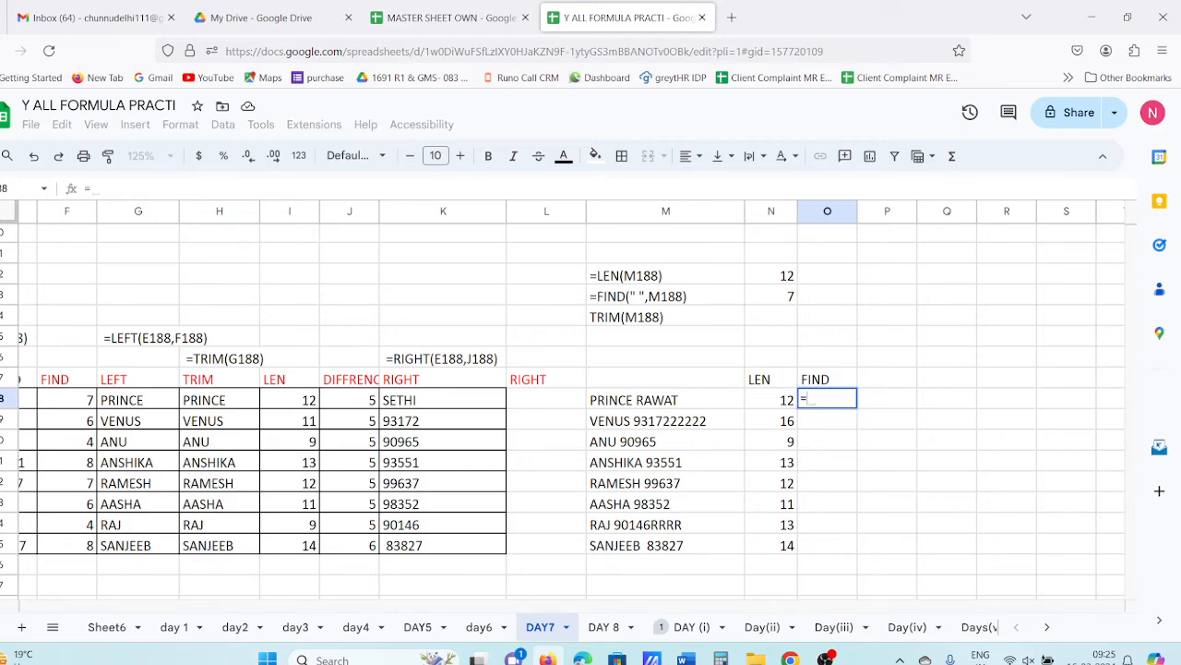
text(FIN)
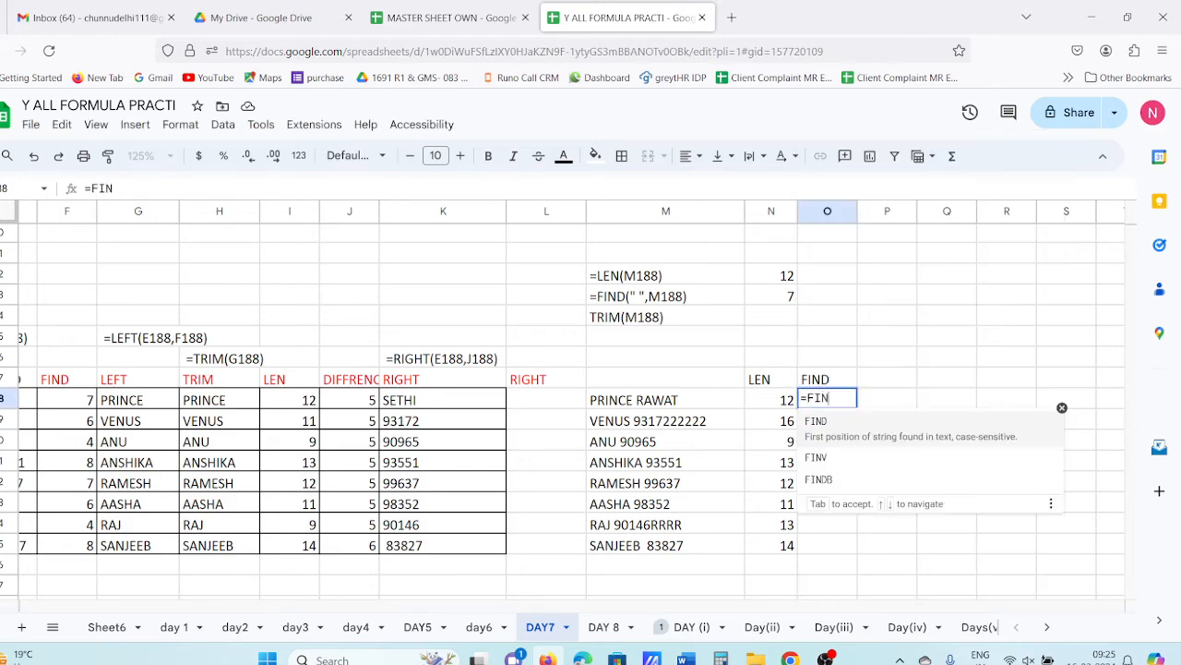
text(D()
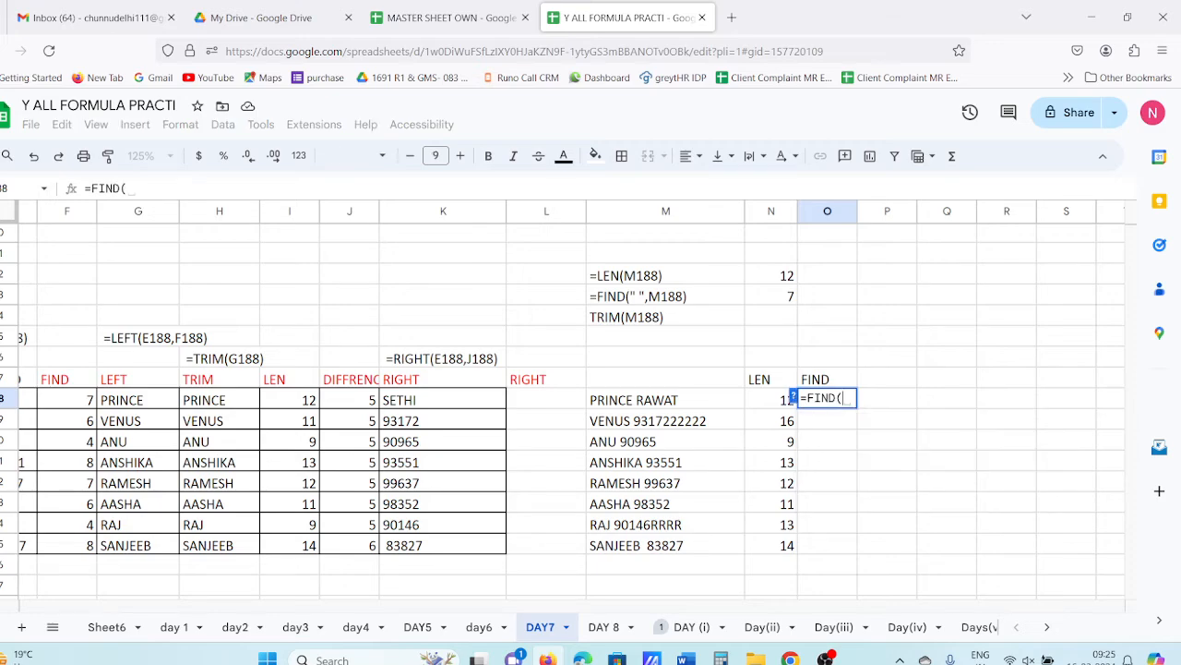
text(" ")
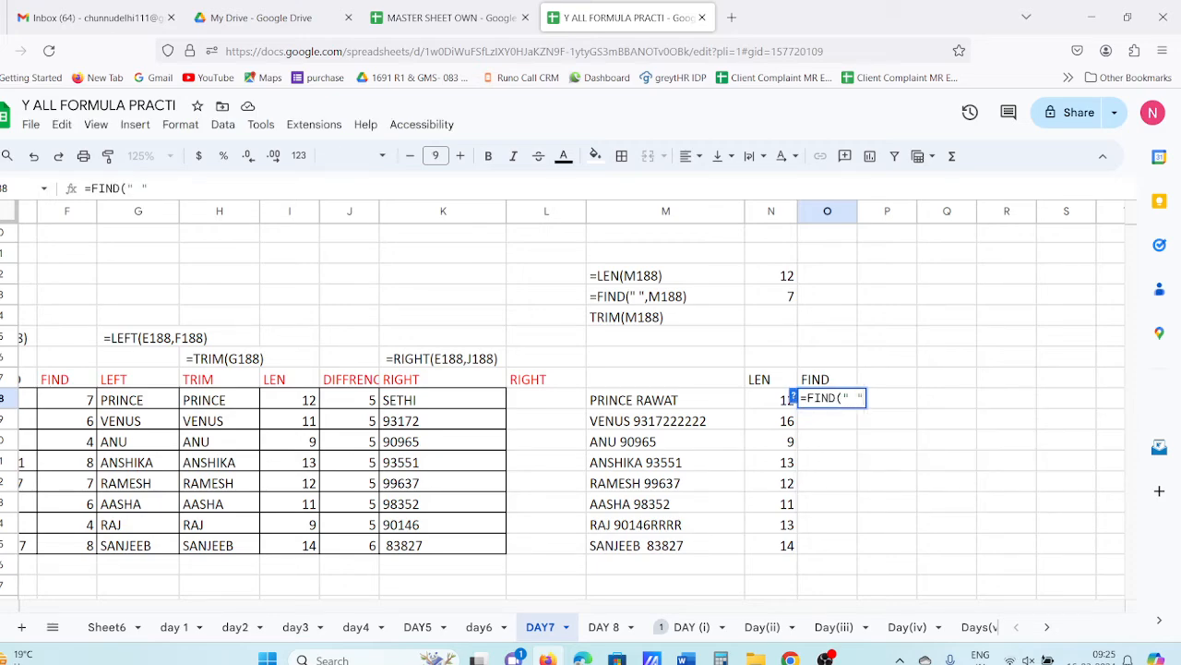
text(,)
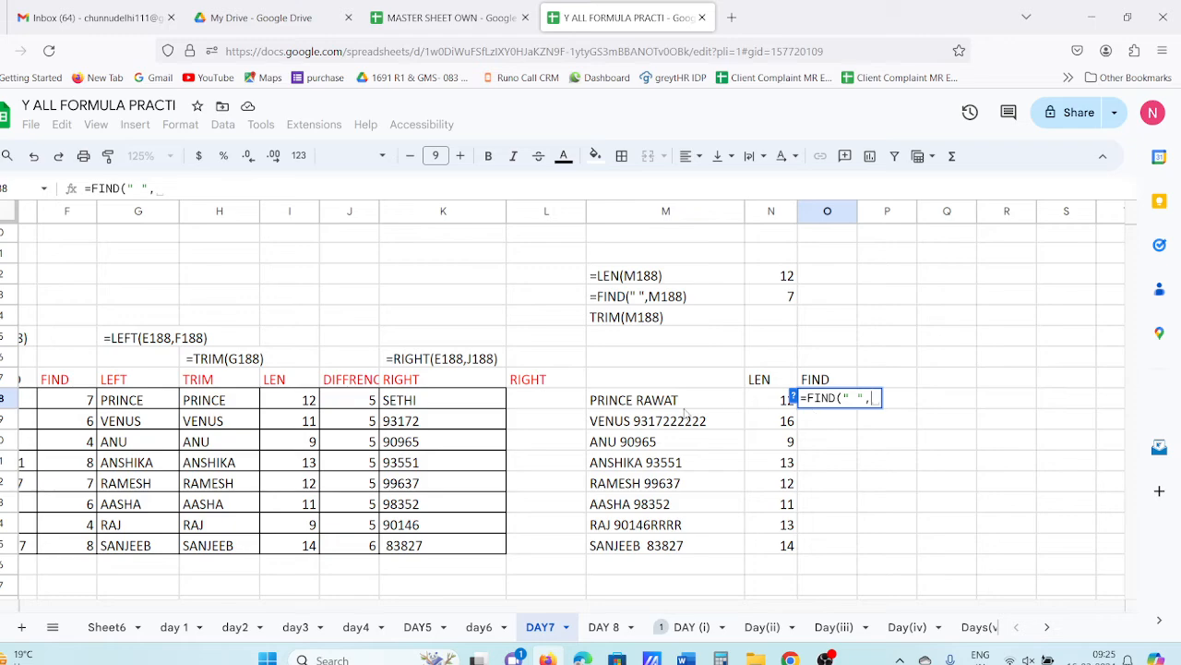
click(685, 407)
key(Return)
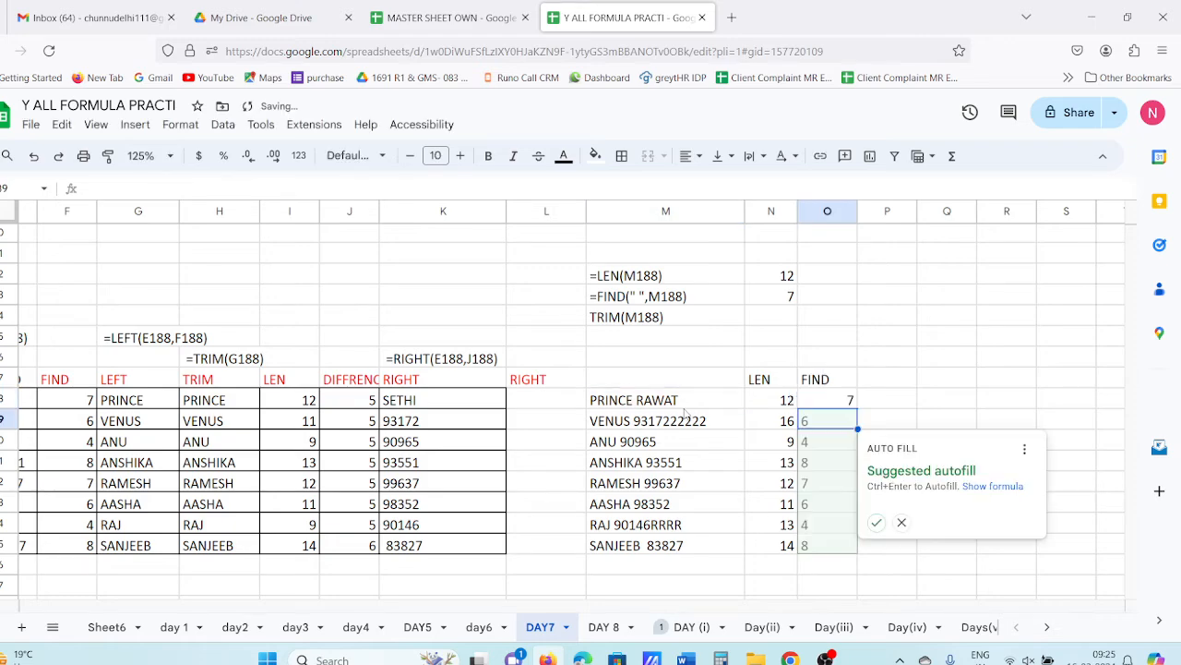
click(876, 522)
click(823, 460)
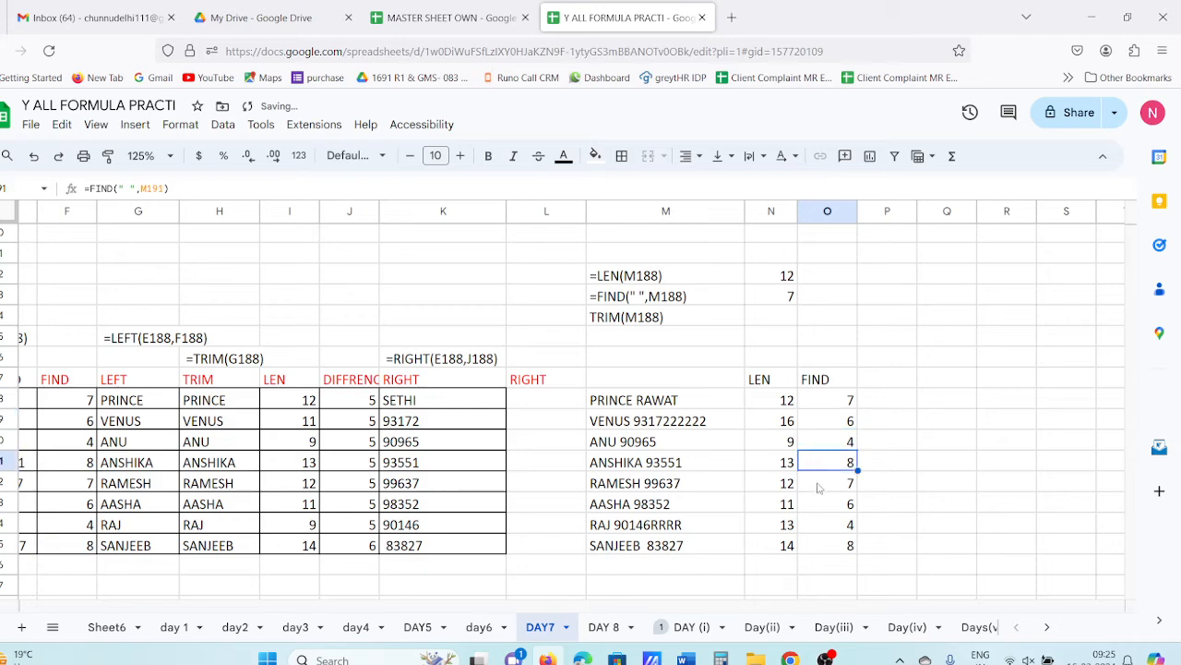
click(850, 550)
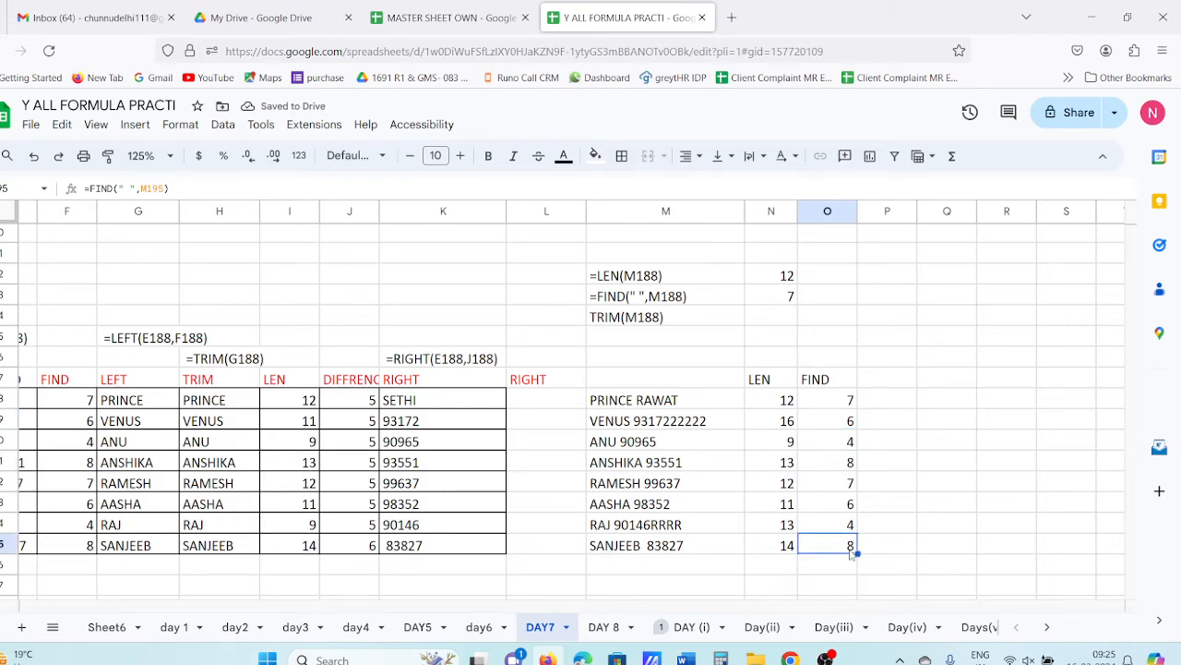
click(886, 380)
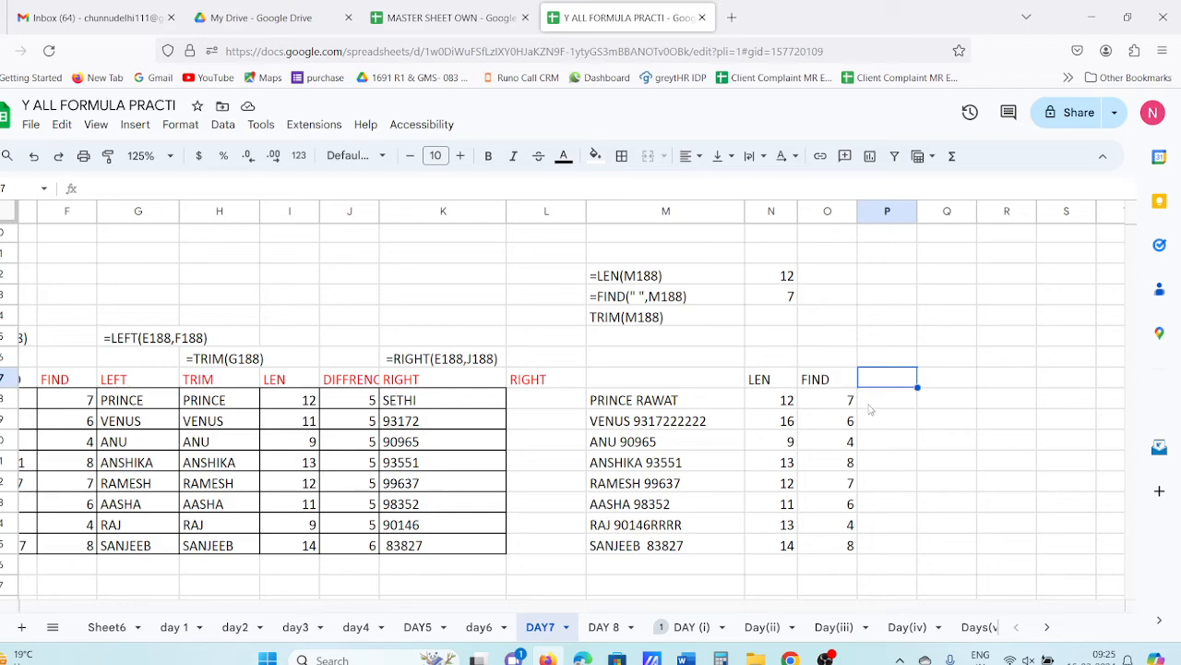
- Enter =N188-O188 in P188 to subtract the space position from the length
click(871, 405)
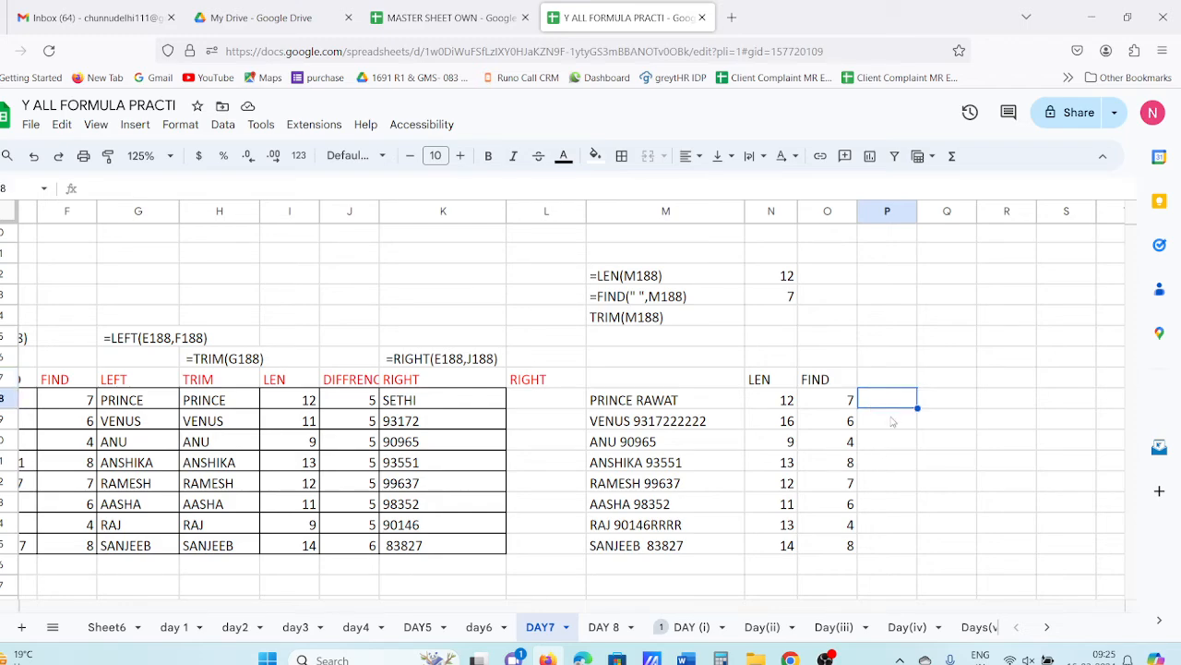
click(894, 419)
click(880, 502)
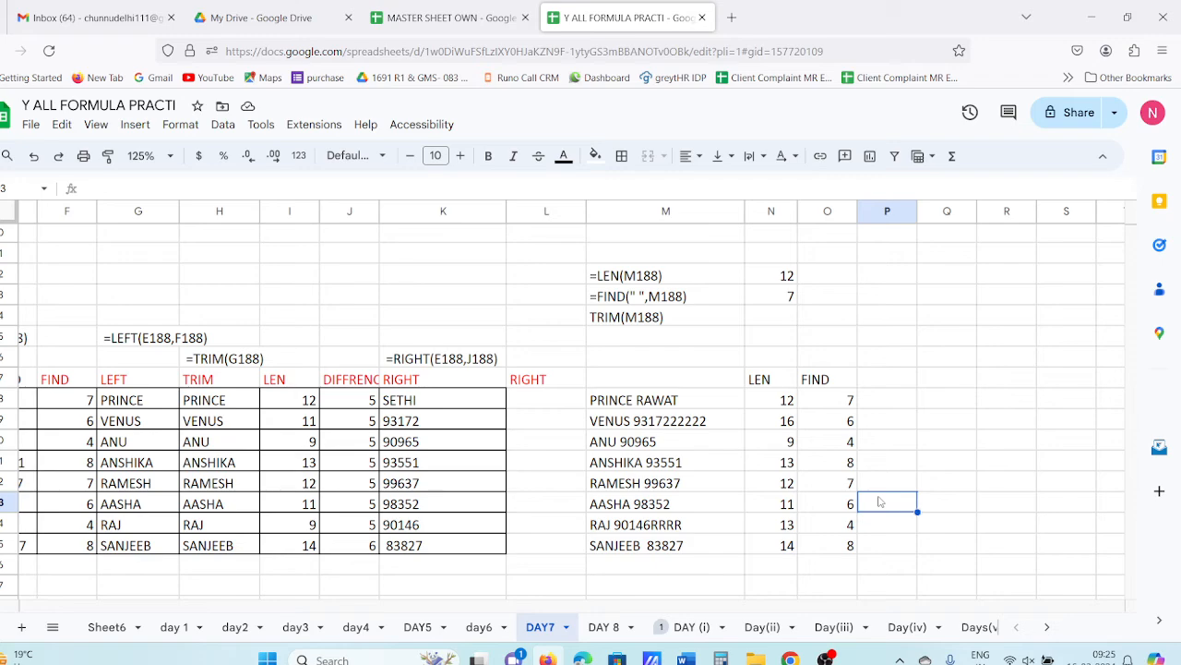
key(Up)
key(Up)
key(Up)
key(Up)
key(Up)
key(Up)
key(Up)
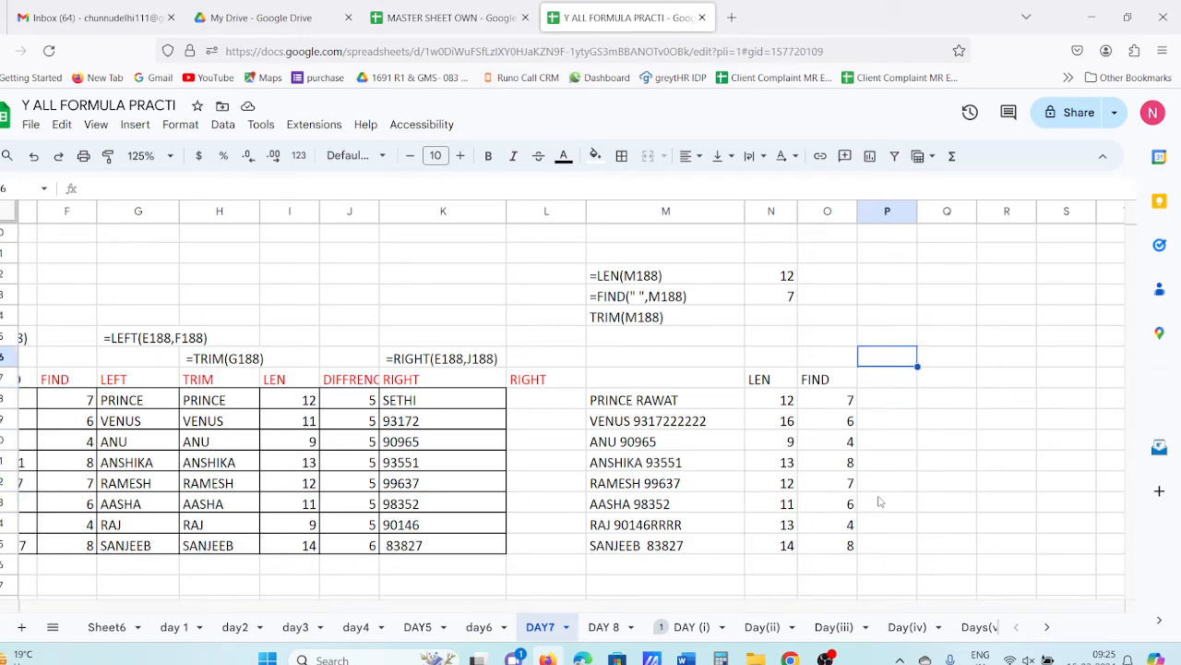
key(Down)
key(Down)
key(Up)
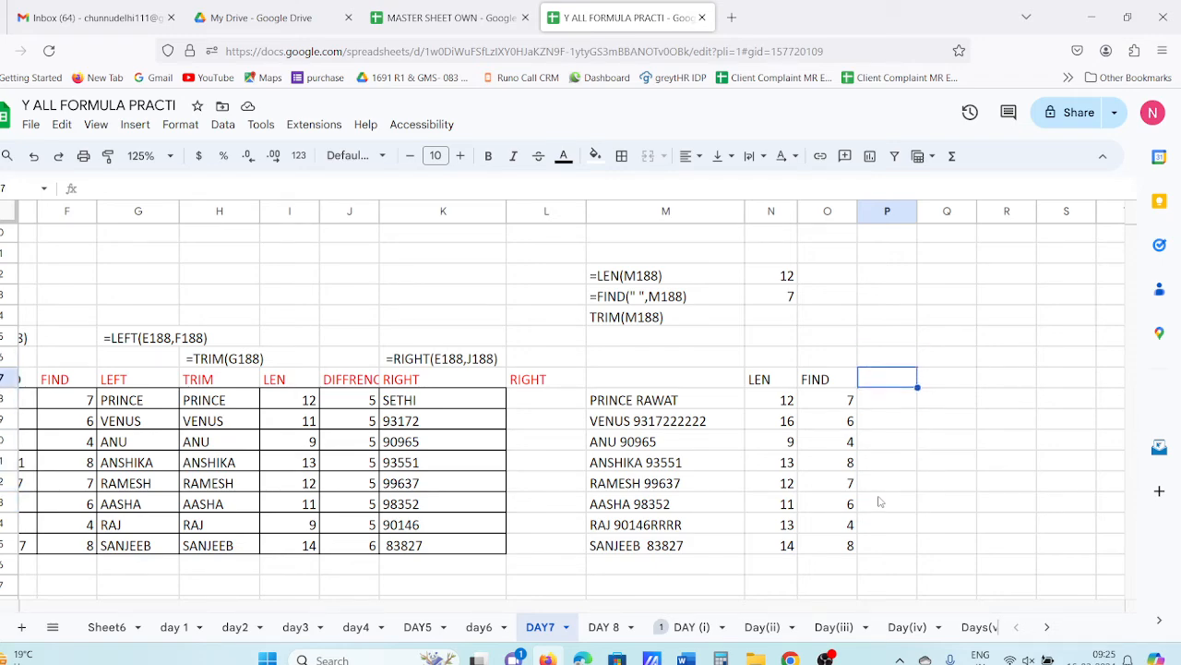
key(Down)
text(=)
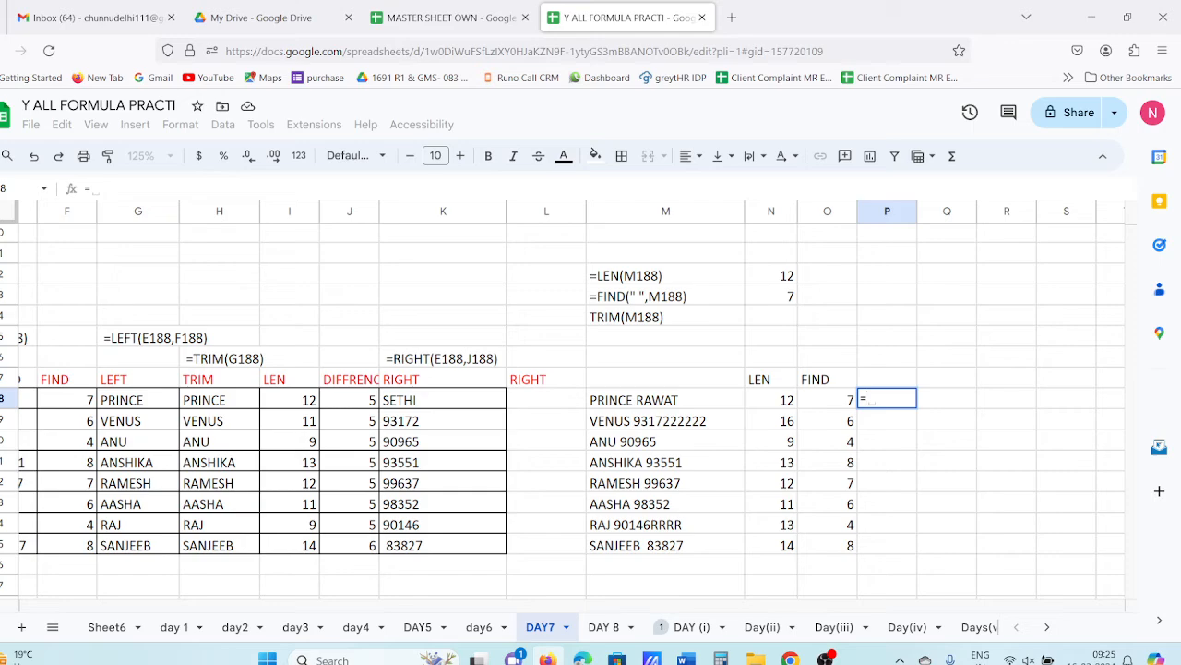
click(796, 402)
text(-)
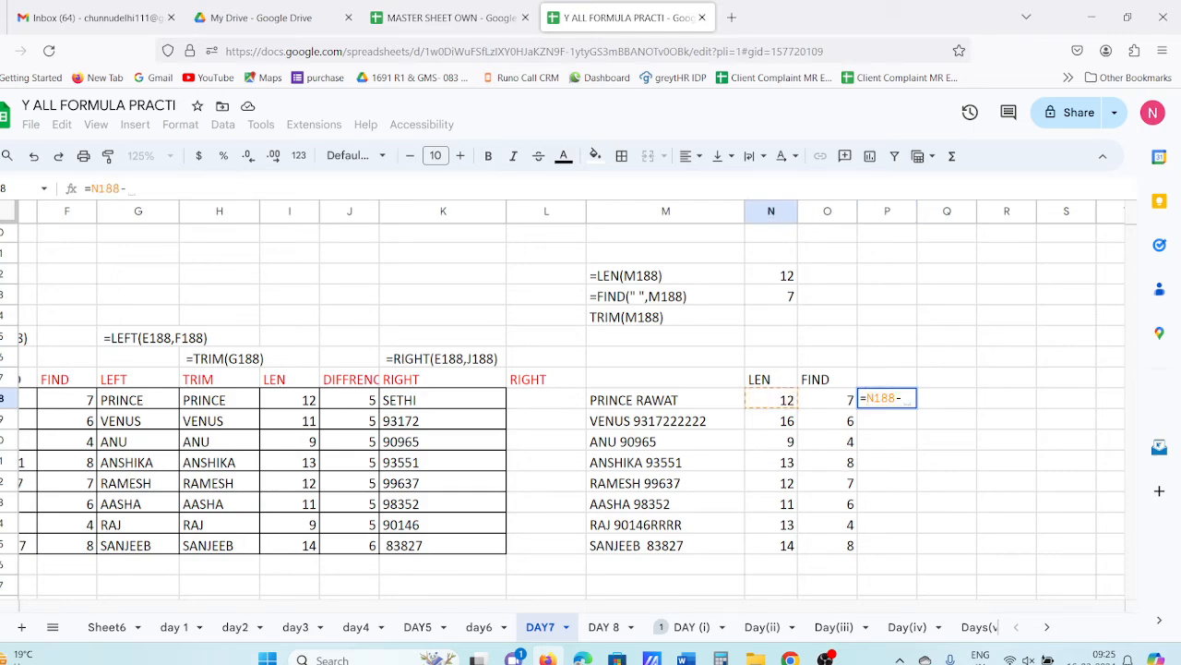
click(843, 406)
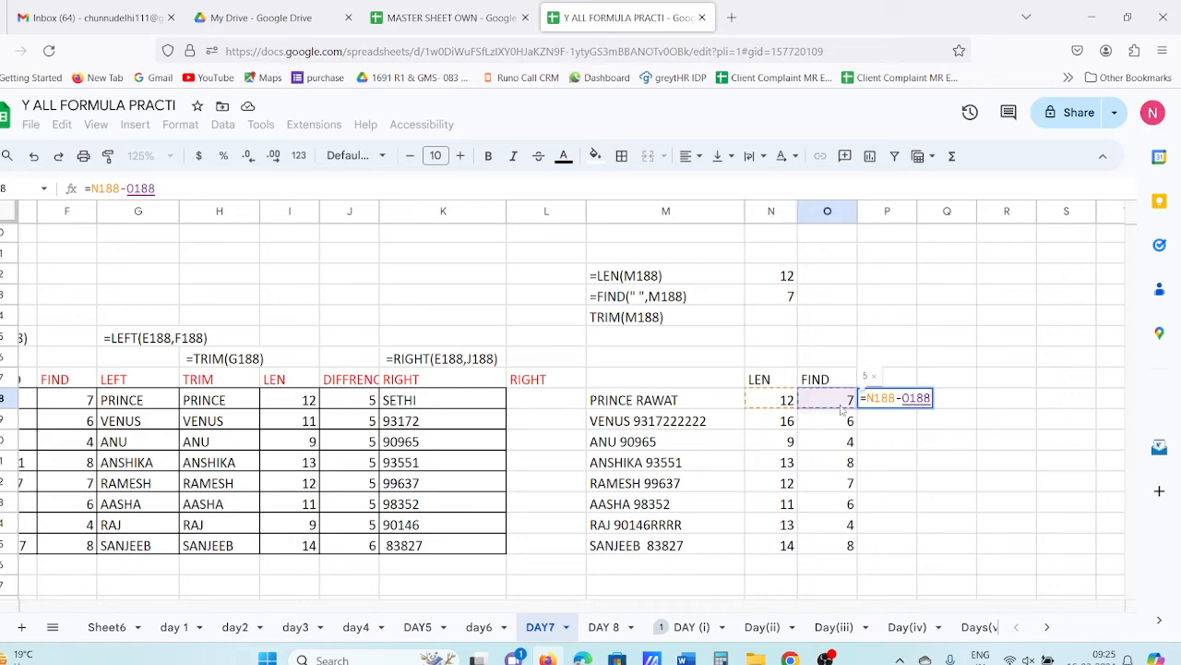
key(Return)
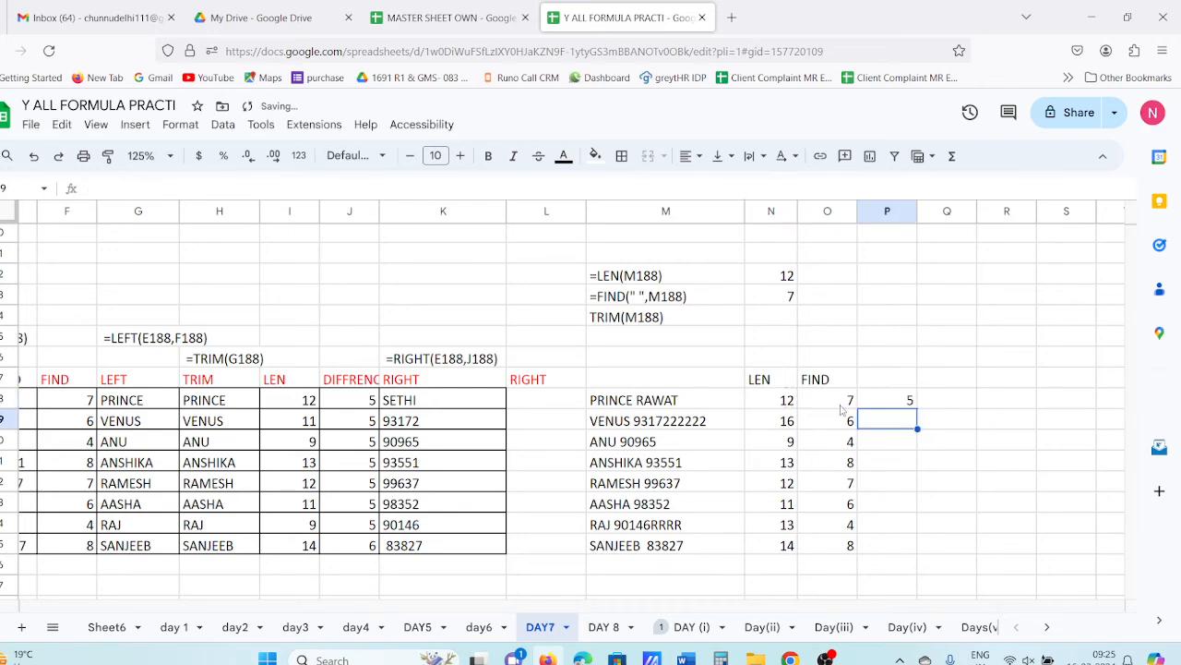
- Fill the difference formula down P188:P195 with Ctrl+D, giving 5, 10, 5, 5, 5, 5, 9, 6
click(904, 407)
drag(895, 443, 890, 544)
key(ctrl+d)
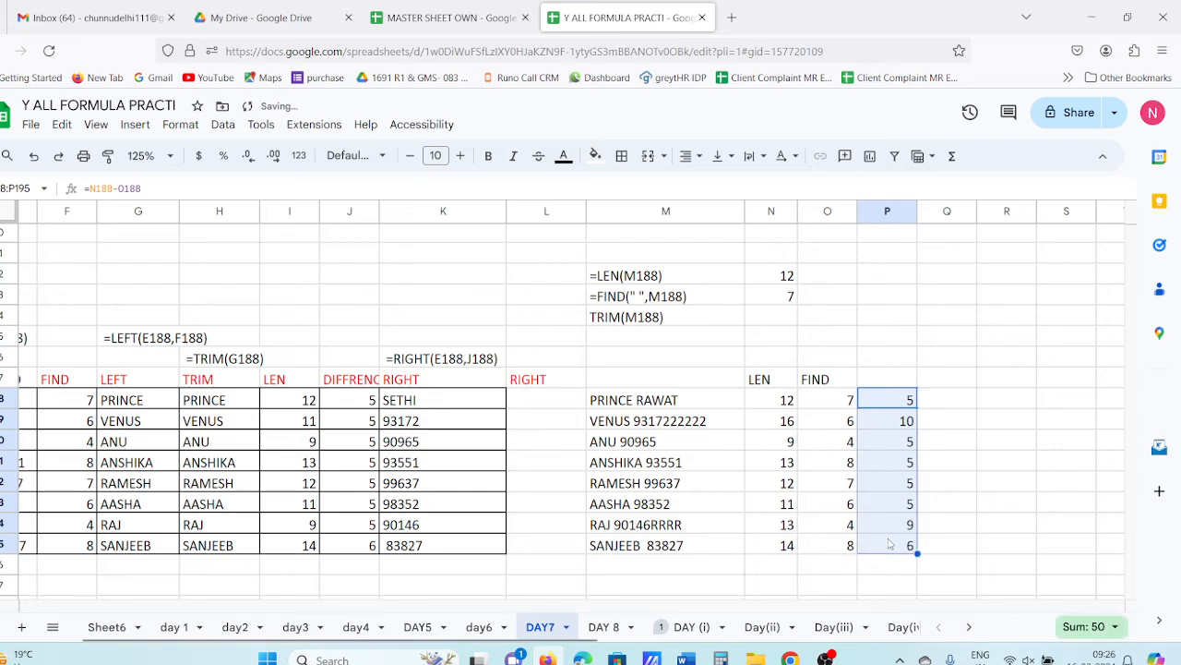
click(990, 480)
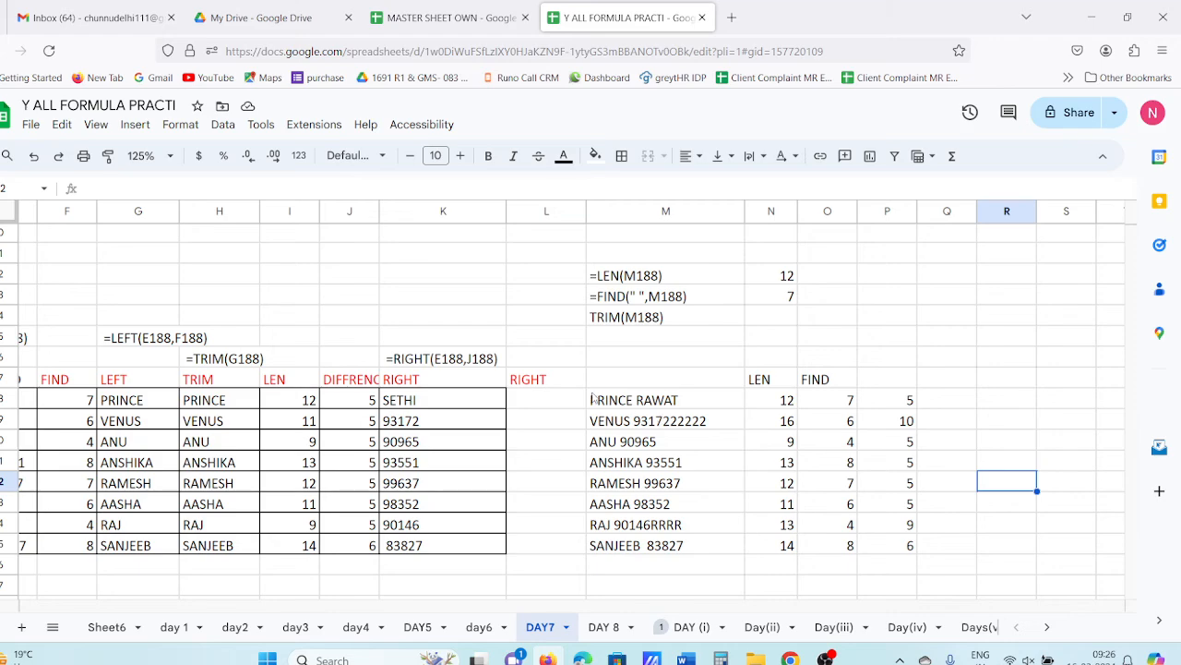
- Enter =LEFT(M188,O188) in Q188 and autofill it down, returning PRINCE through SANJEEB
click(826, 406)
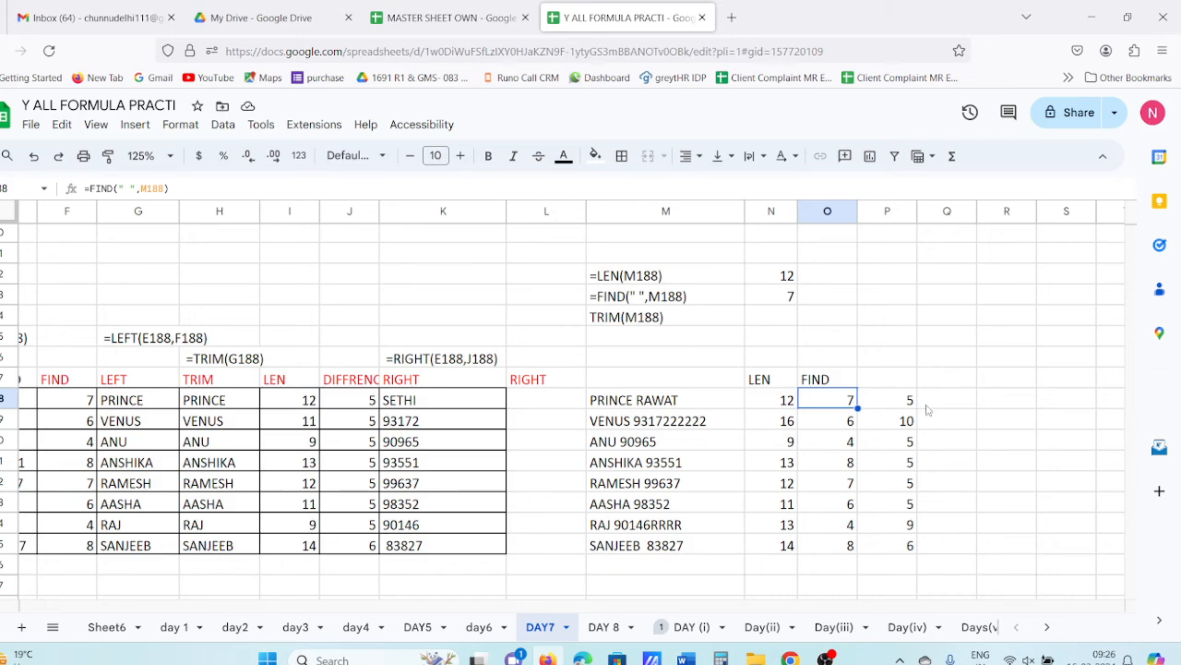
click(955, 400)
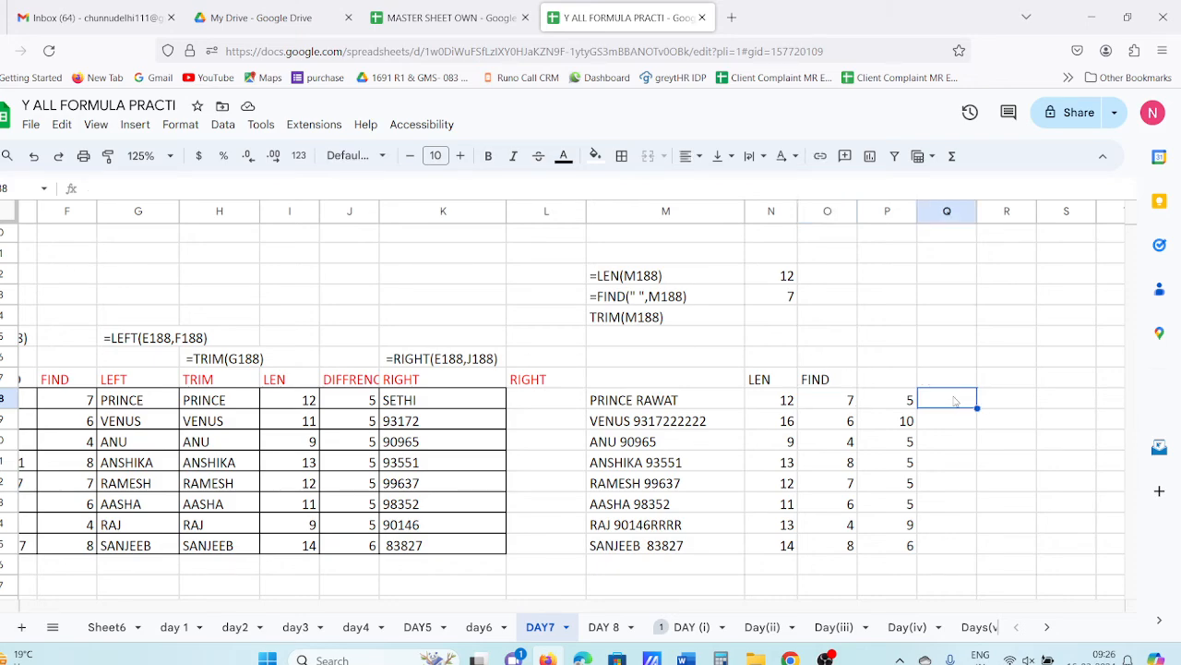
text(=L)
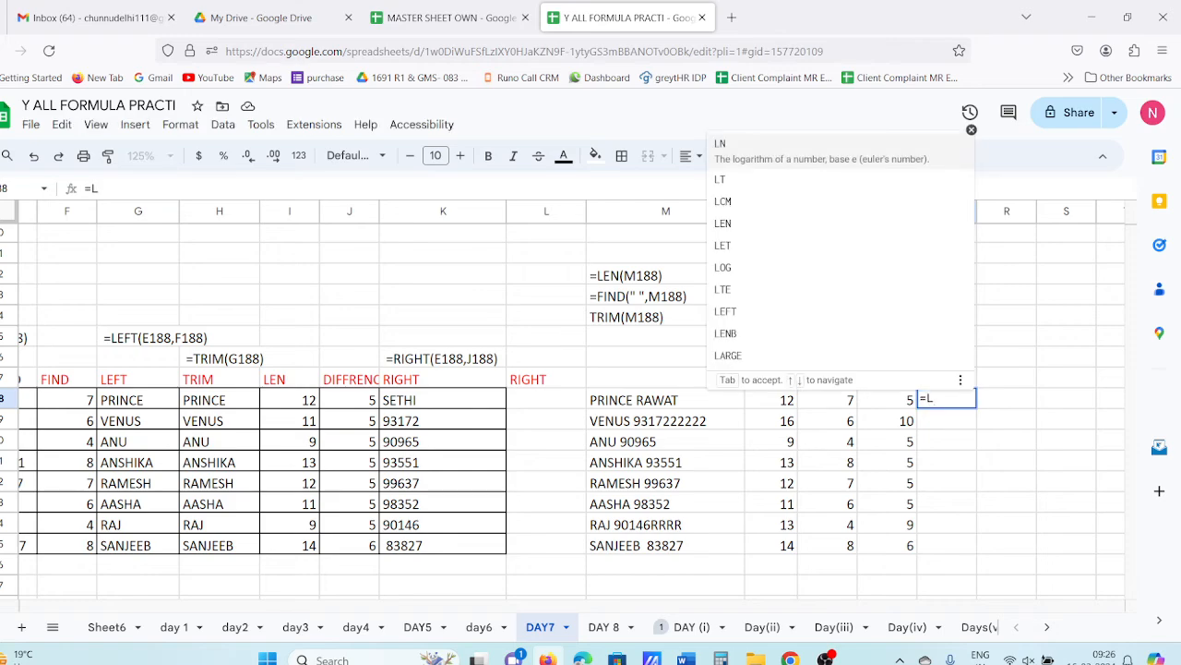
text(EFT)
key(BackSpace)
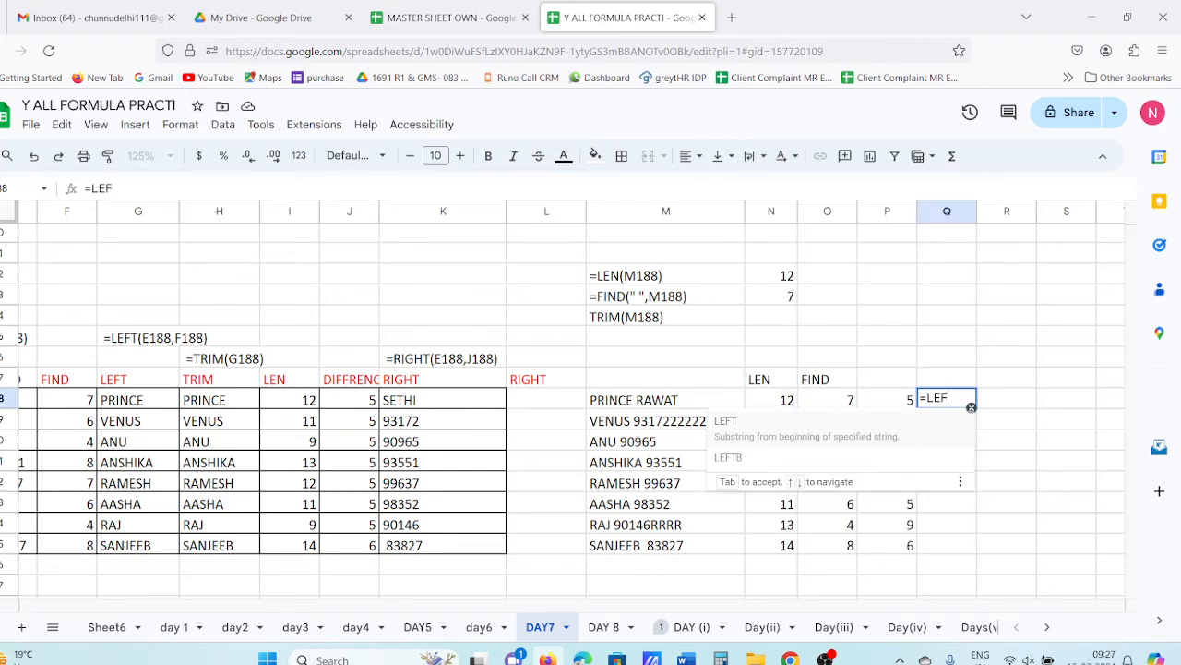
text(T()
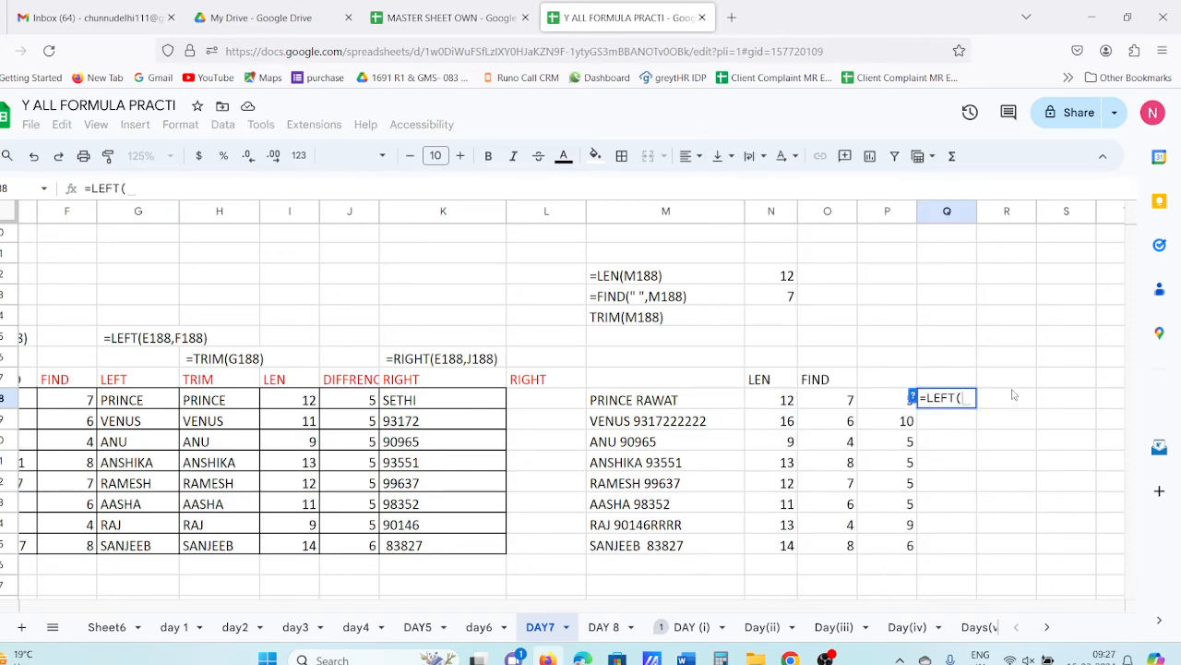
click(631, 405)
text(,)
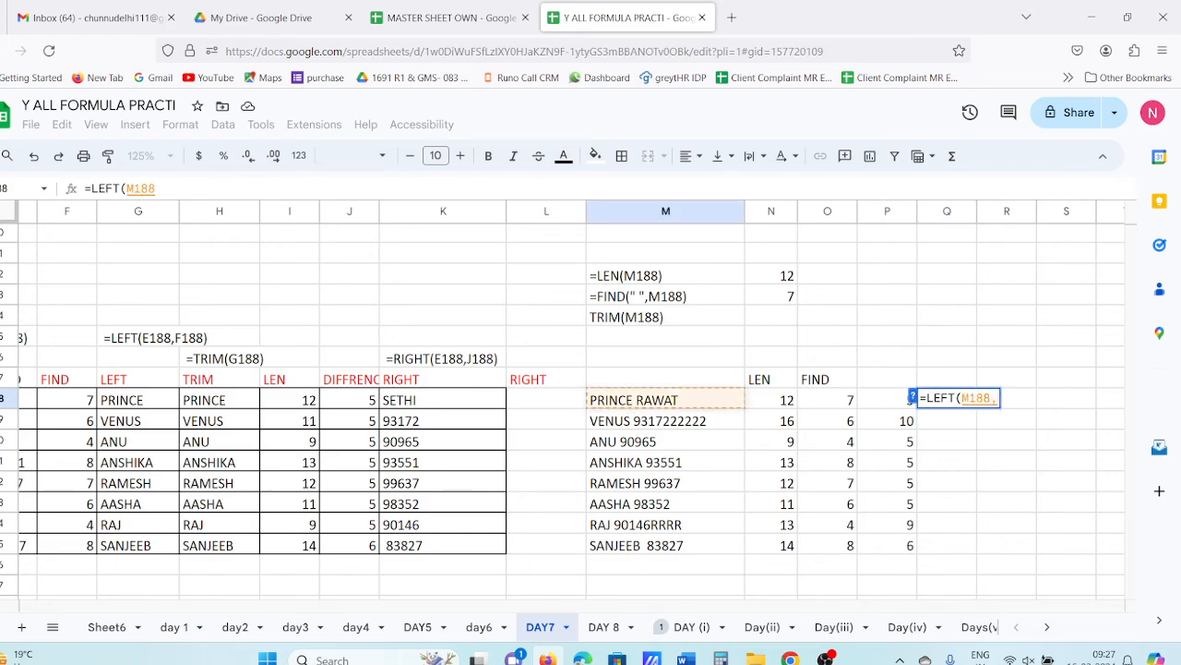
click(835, 402)
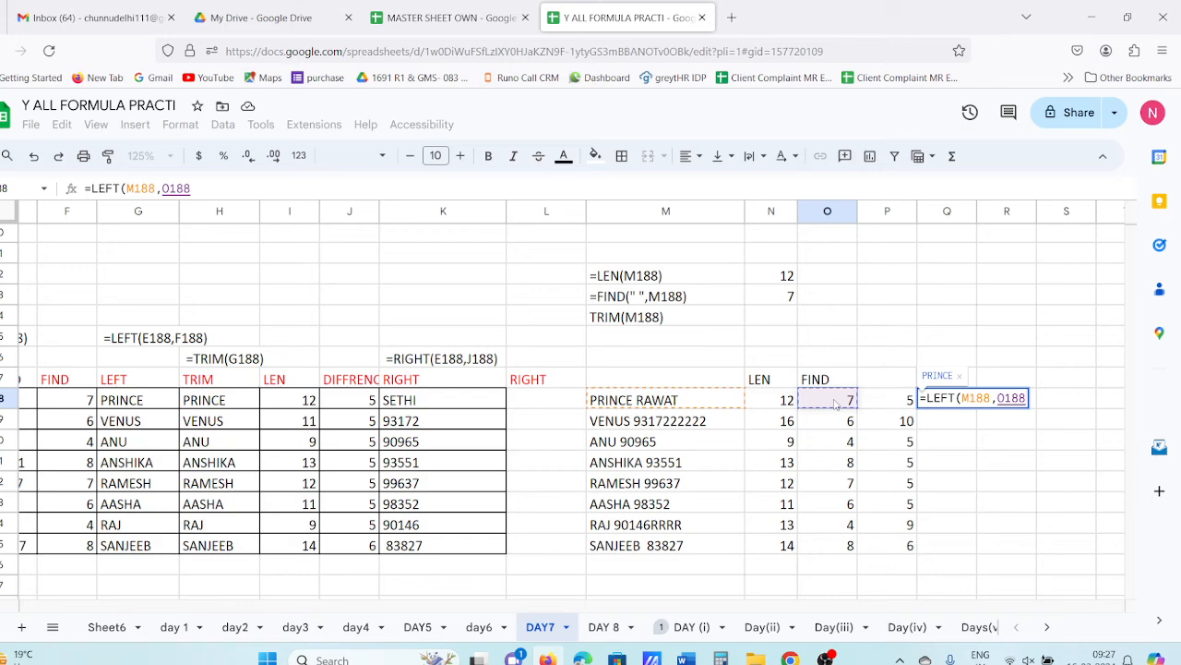
key(Return)
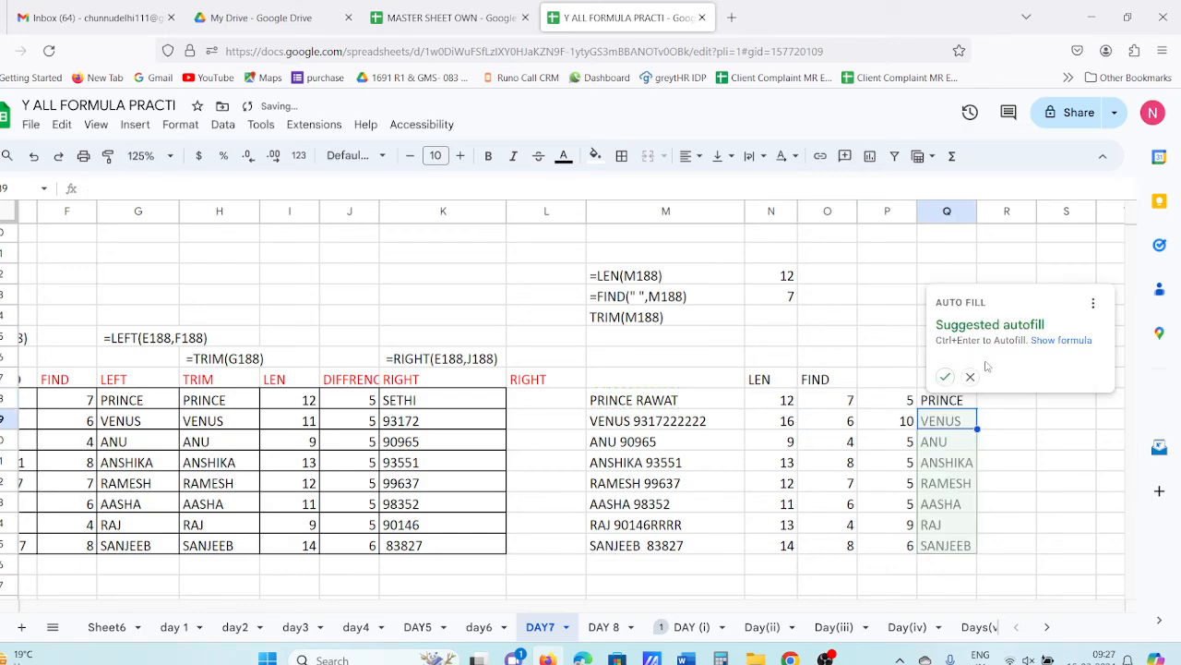
click(945, 376)
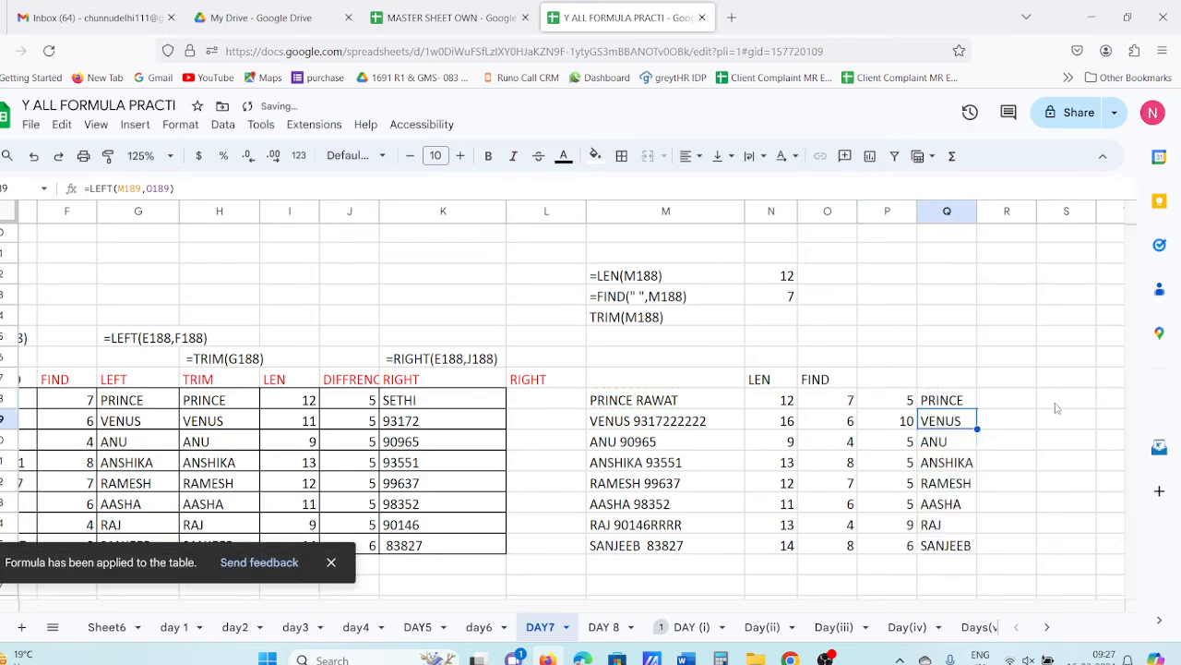
- Add the column headers LEFT in Q187 and RIGHT in R187
click(951, 382)
text(L)
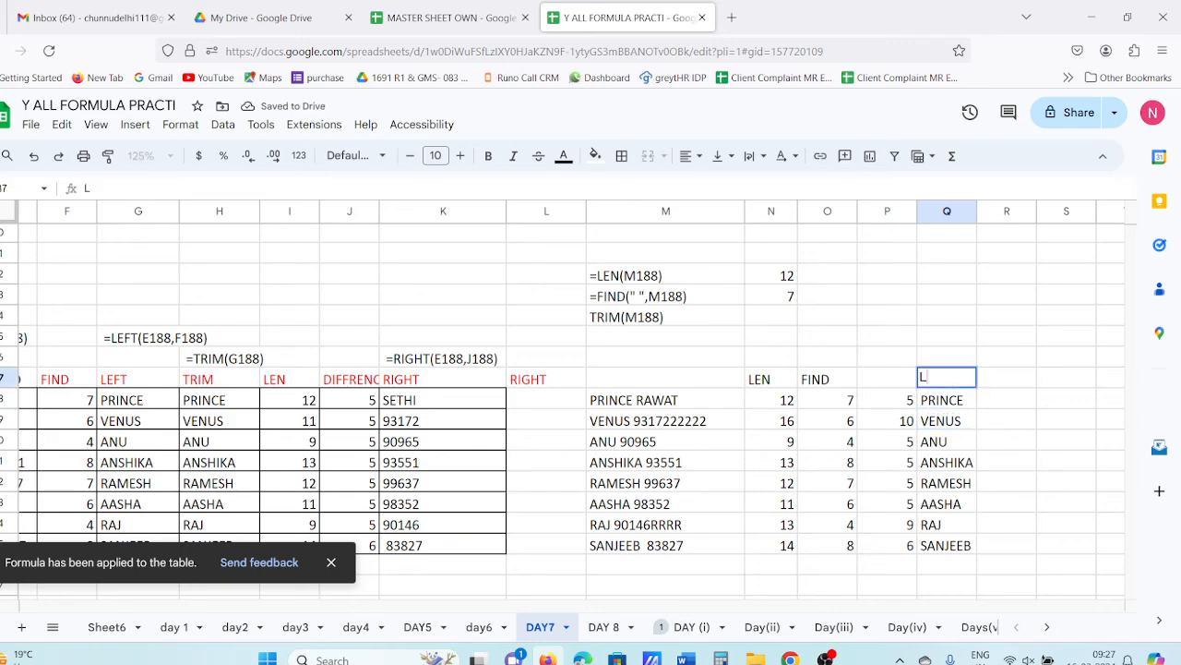
text(EFT)
key(Tab)
text(R)
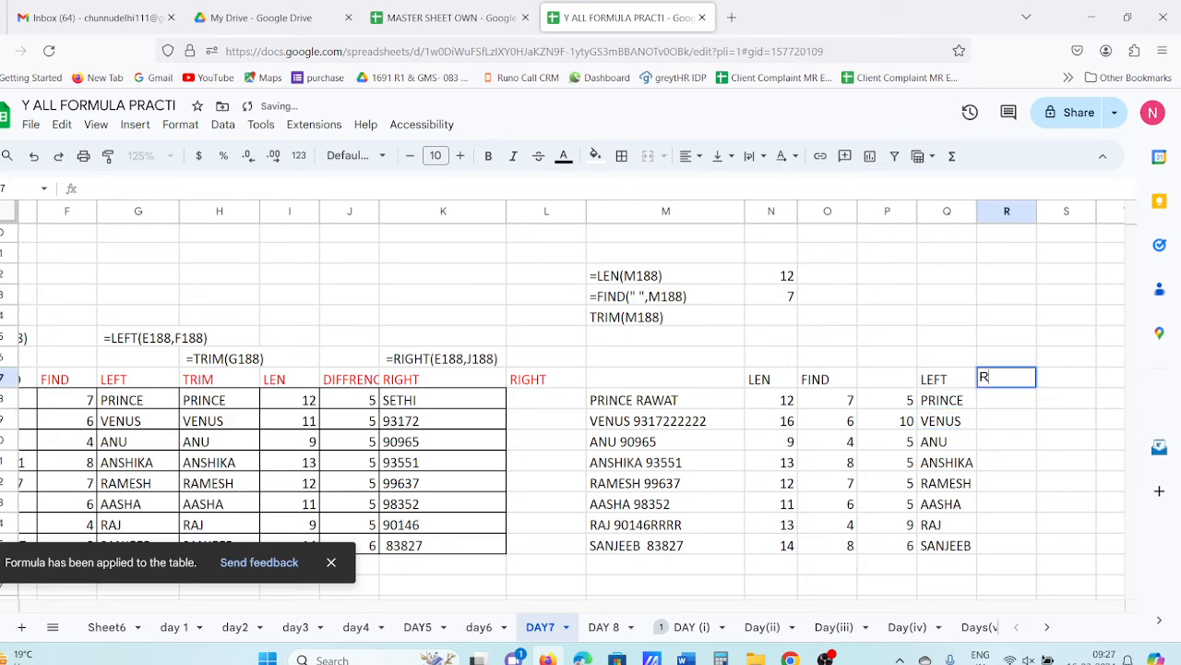
text(IGHT)
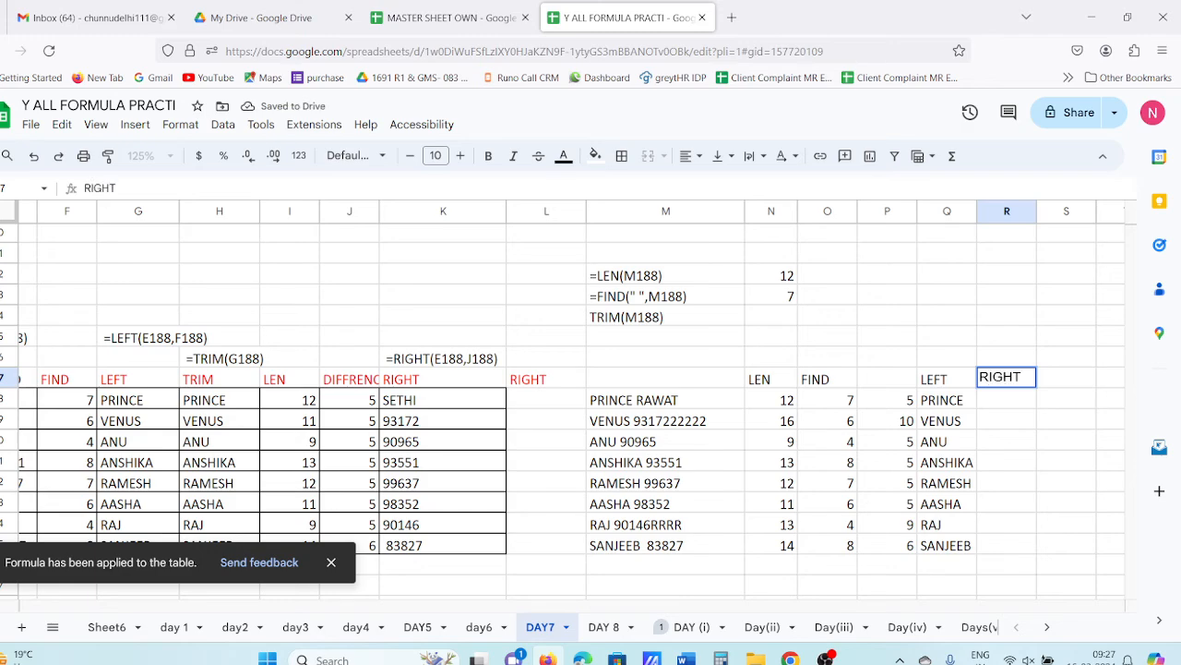
click(1052, 452)
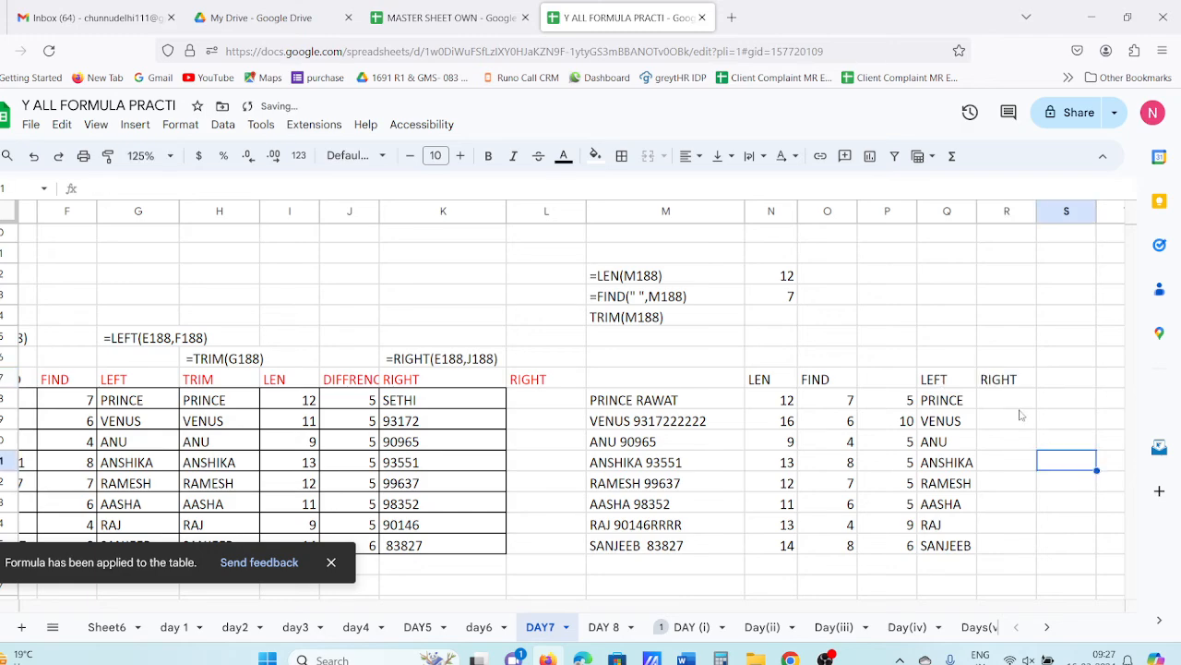
- Enter =RIGHT(P188) in R188 and accept the suggested fill down the column
click(1021, 404)
text(=R)
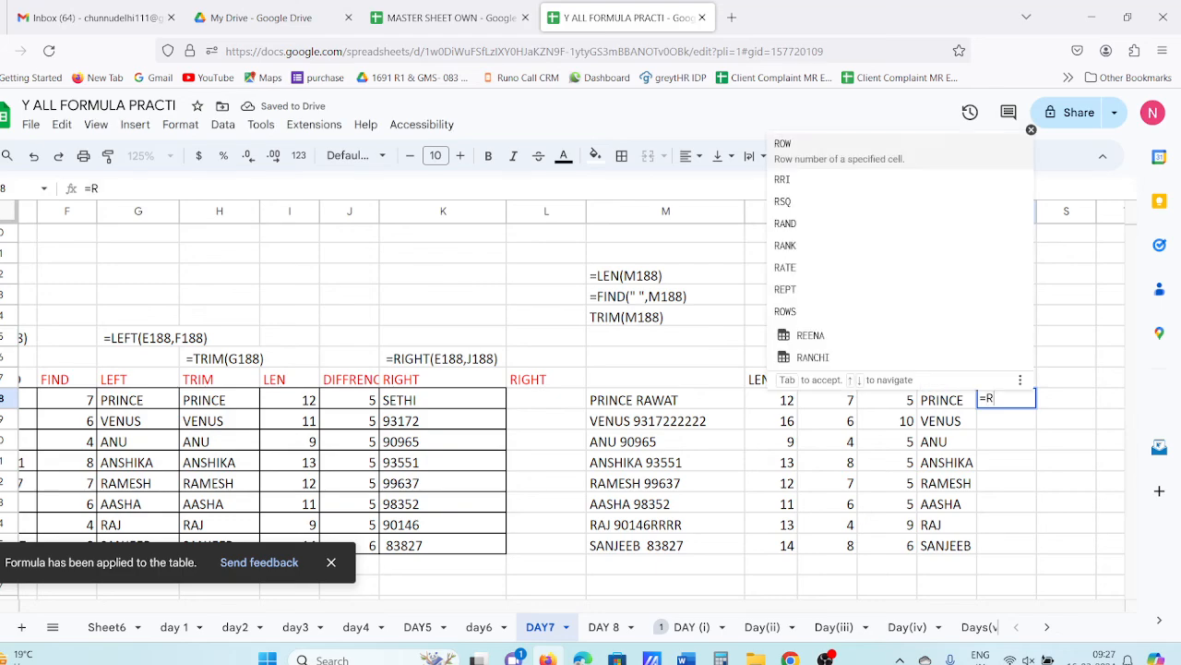
text(IGHT)
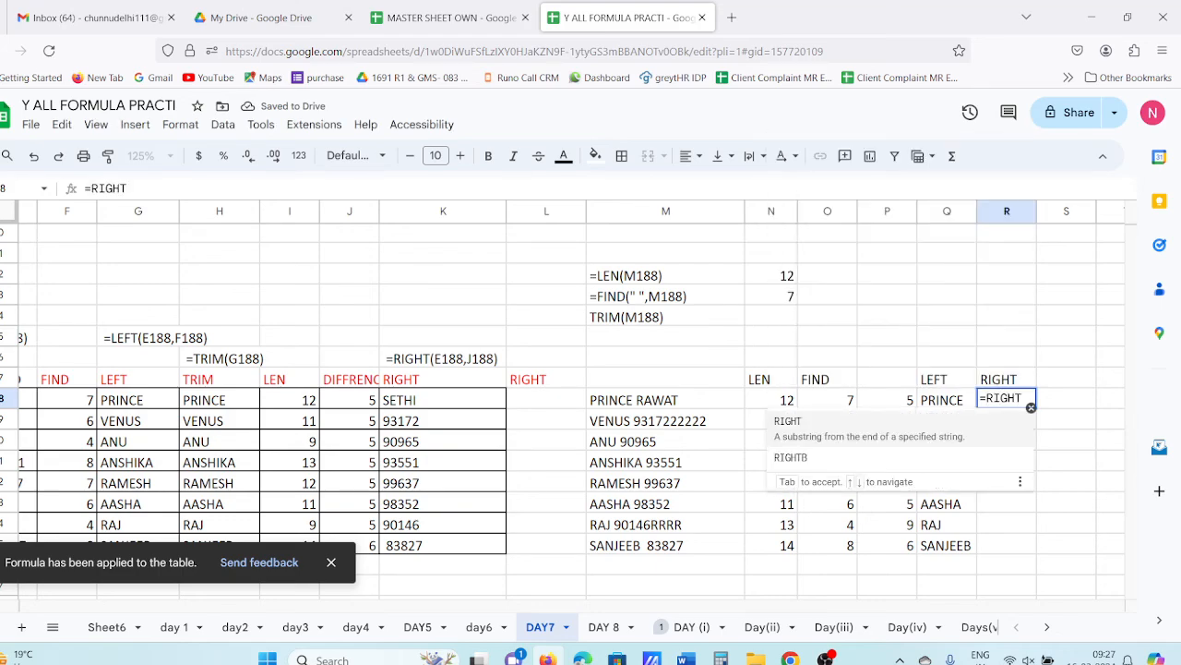
text(()
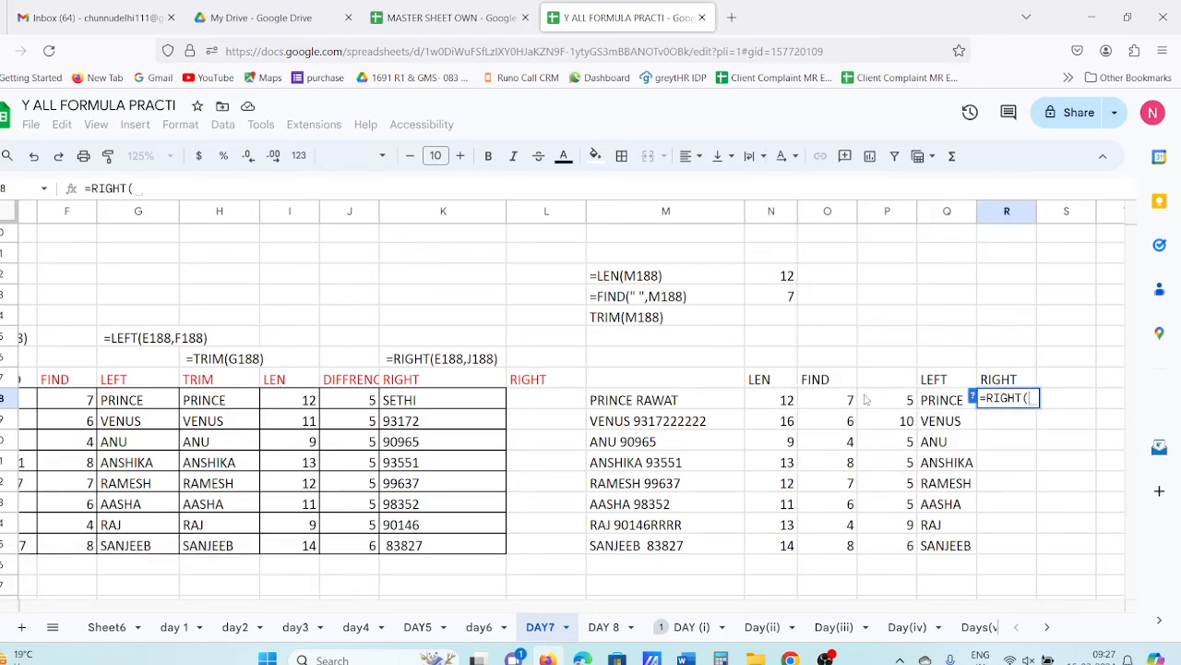
click(866, 399)
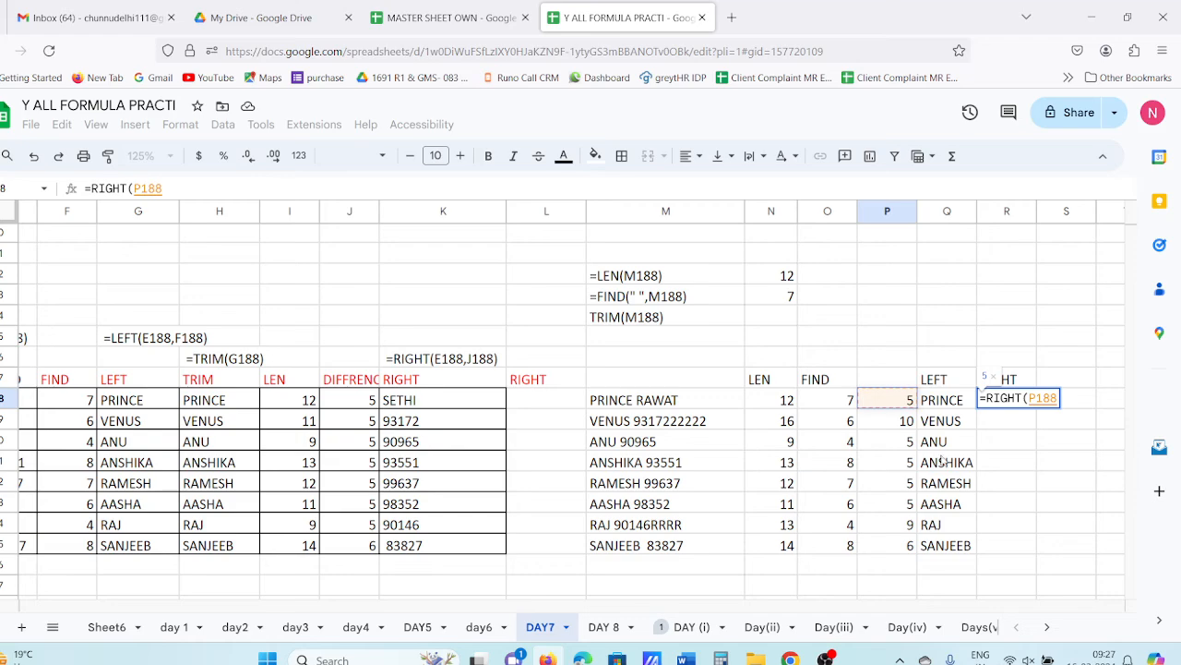
key(Return)
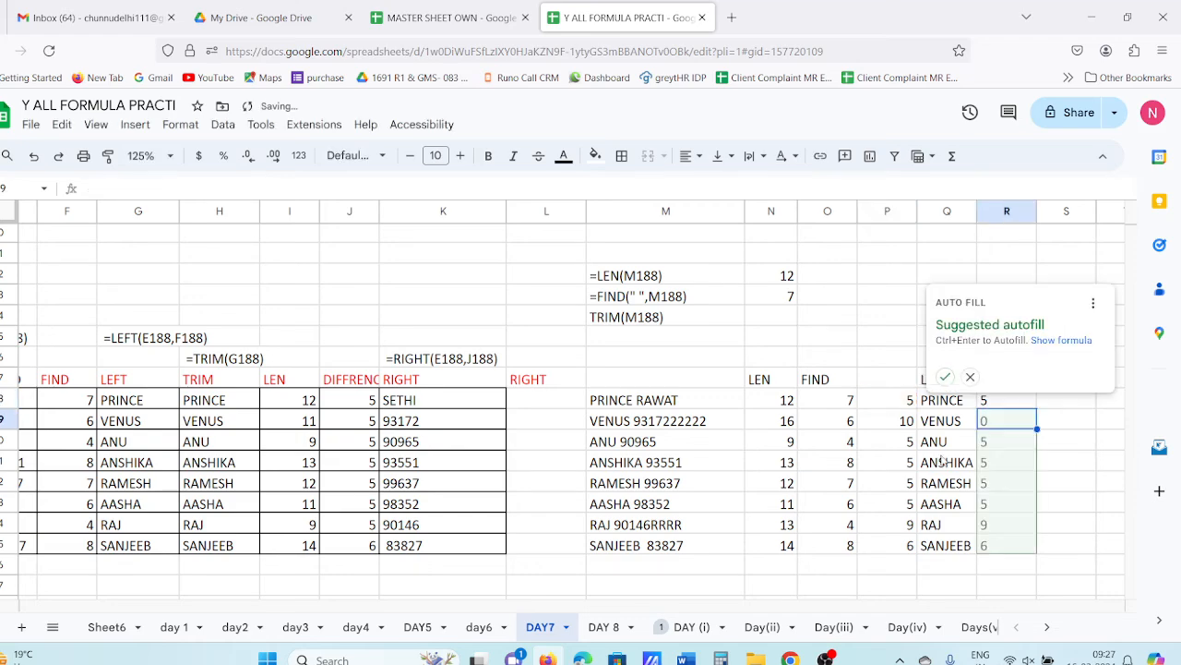
click(945, 376)
- Revise R188 to =RIGHT(P188,P188) and fill it down to R195 with Ctrl+D
click(1008, 388)
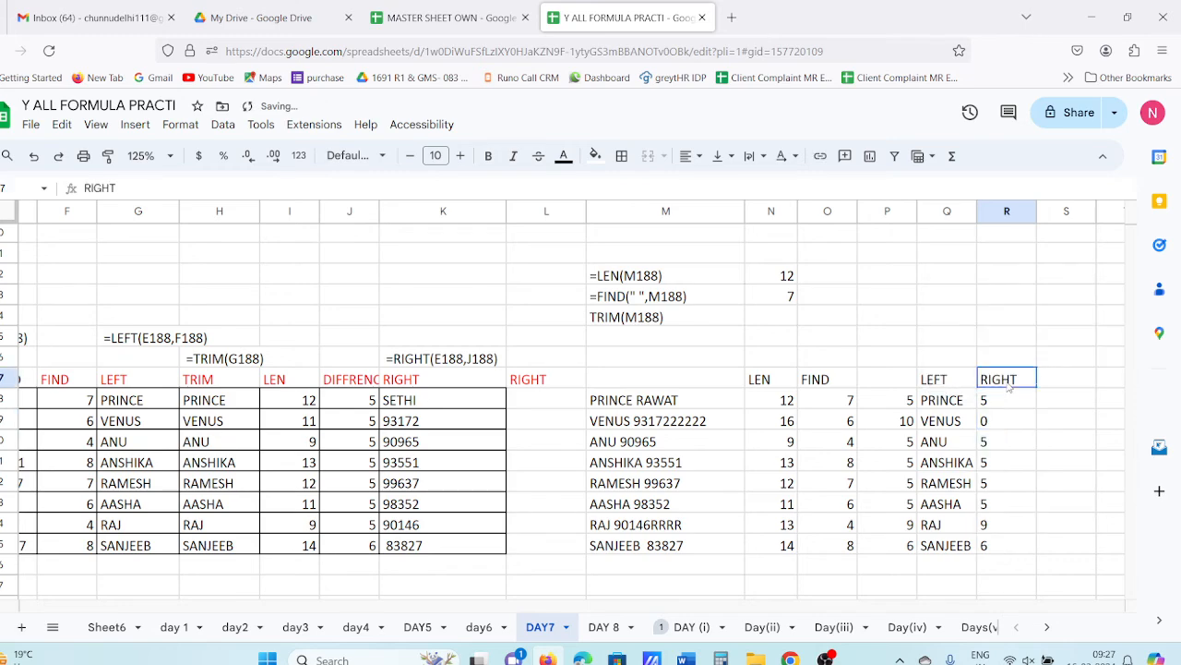
click(993, 401)
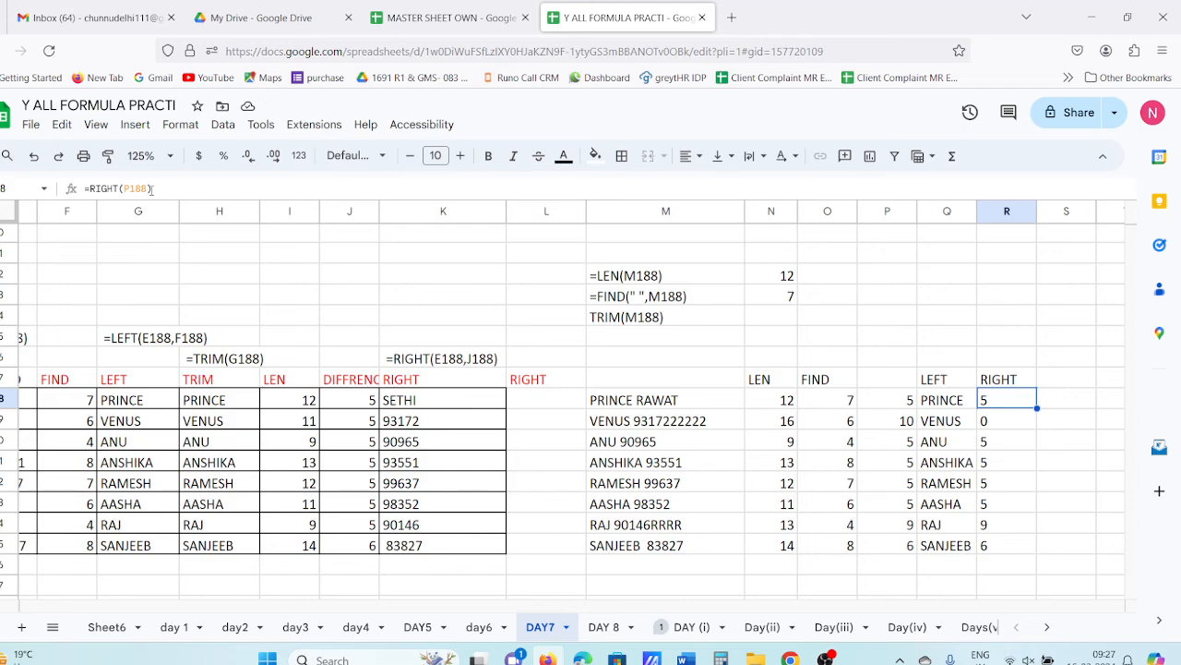
click(140, 188)
key(BackSpace)
text(,)
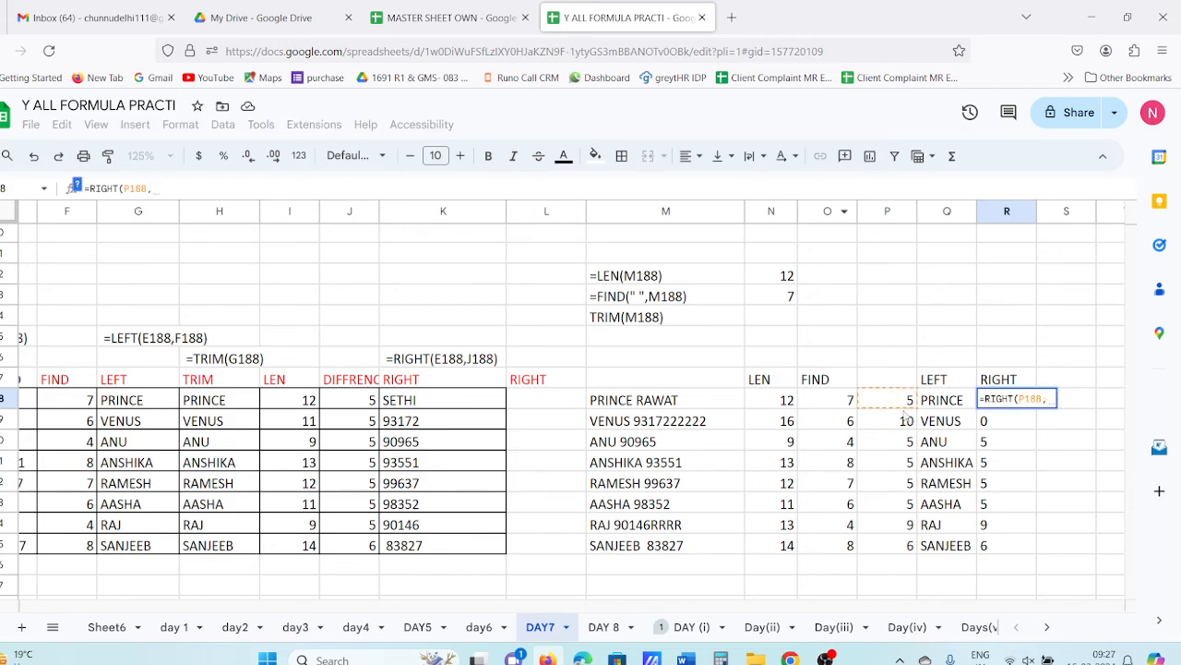
click(909, 402)
key(Return)
key(Return)
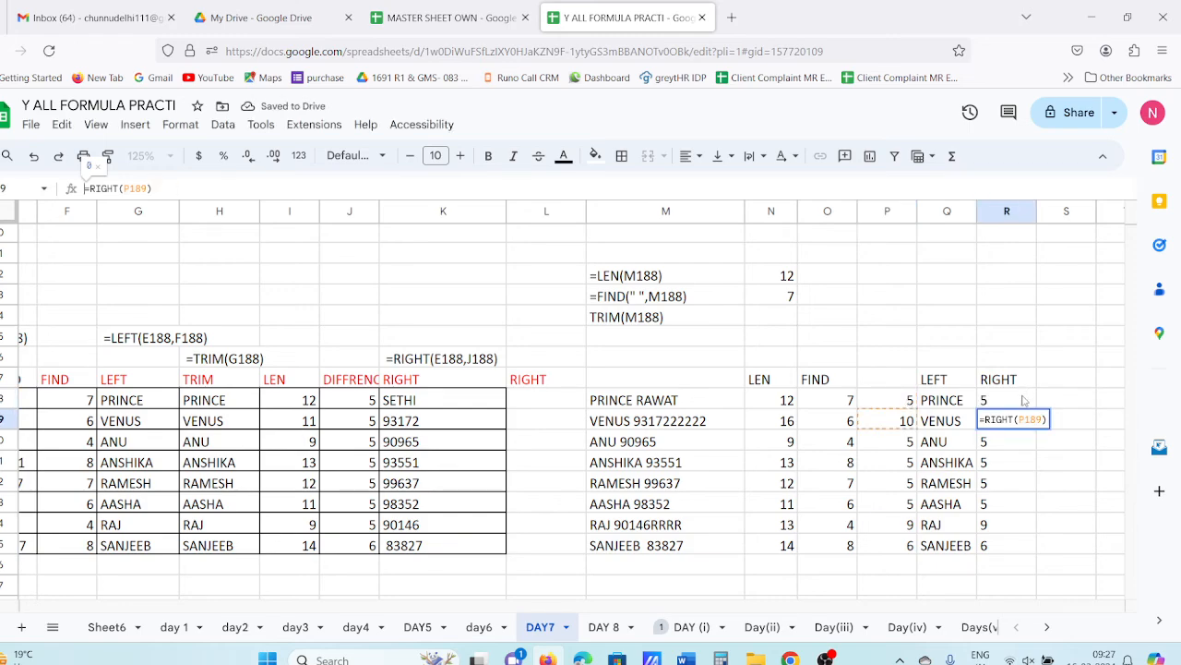
drag(1020, 401, 1012, 543)
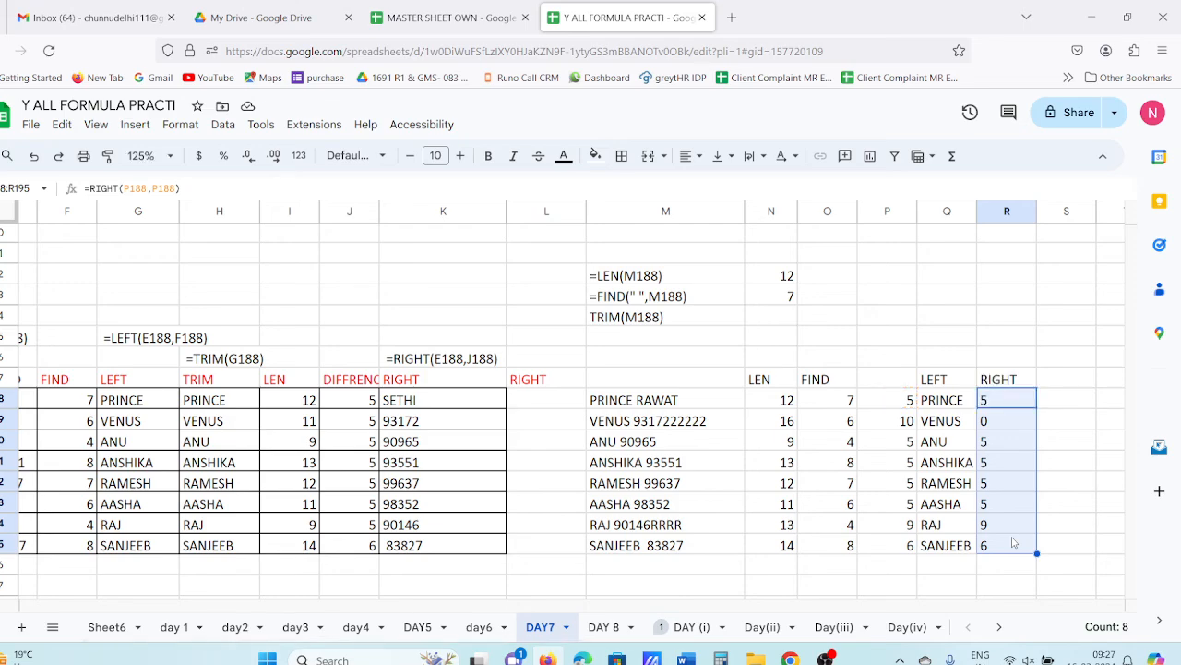
key(ctrl+d)
- Re-edit the R188 RIGHT formula, clearing its arguments back to an empty RIGHT call
click(1031, 406)
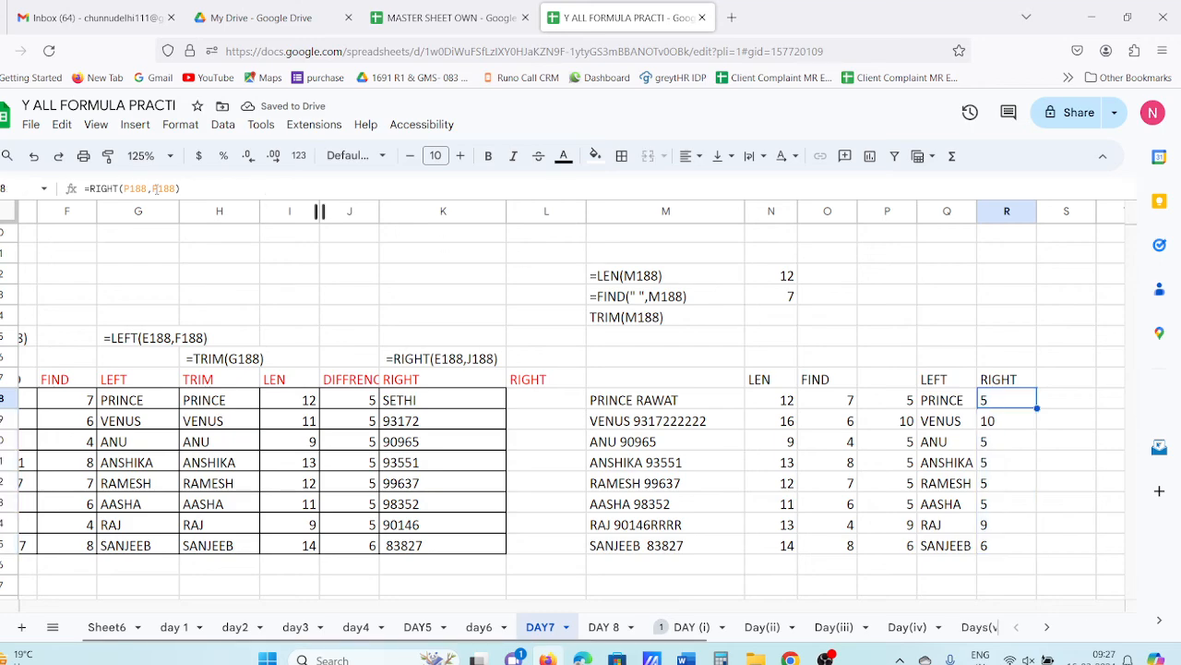
drag(155, 189, 216, 193)
key(BackSpace)
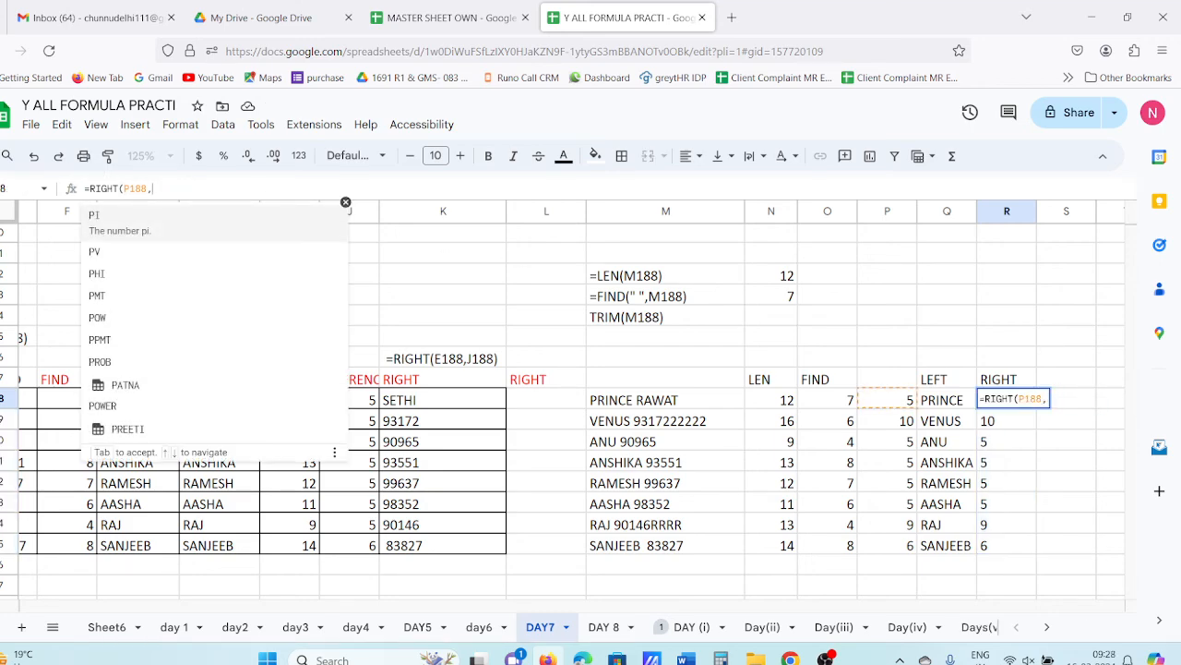
click(868, 397)
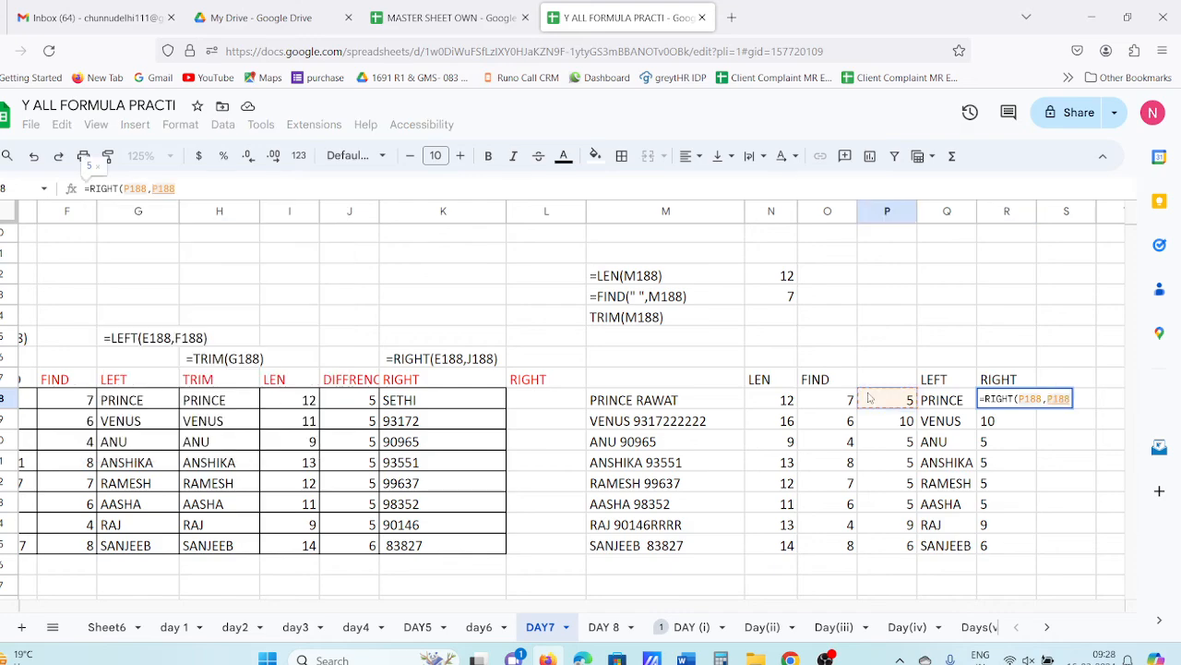
key(Return)
key(Return)
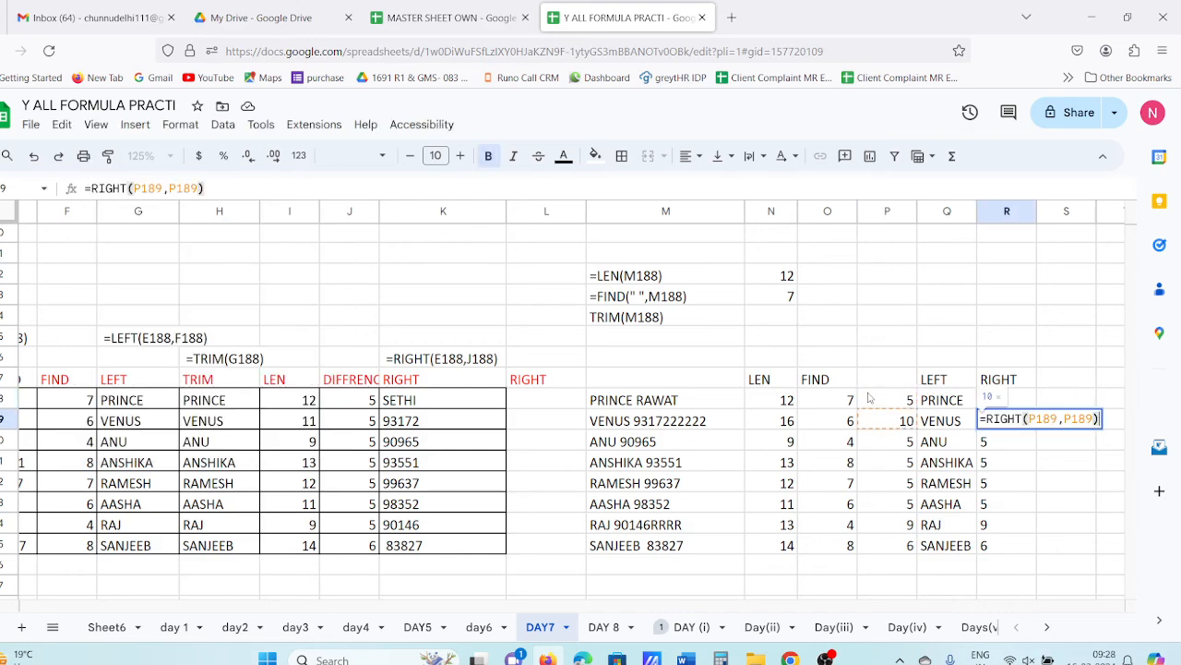
key(Escape)
key(Up)
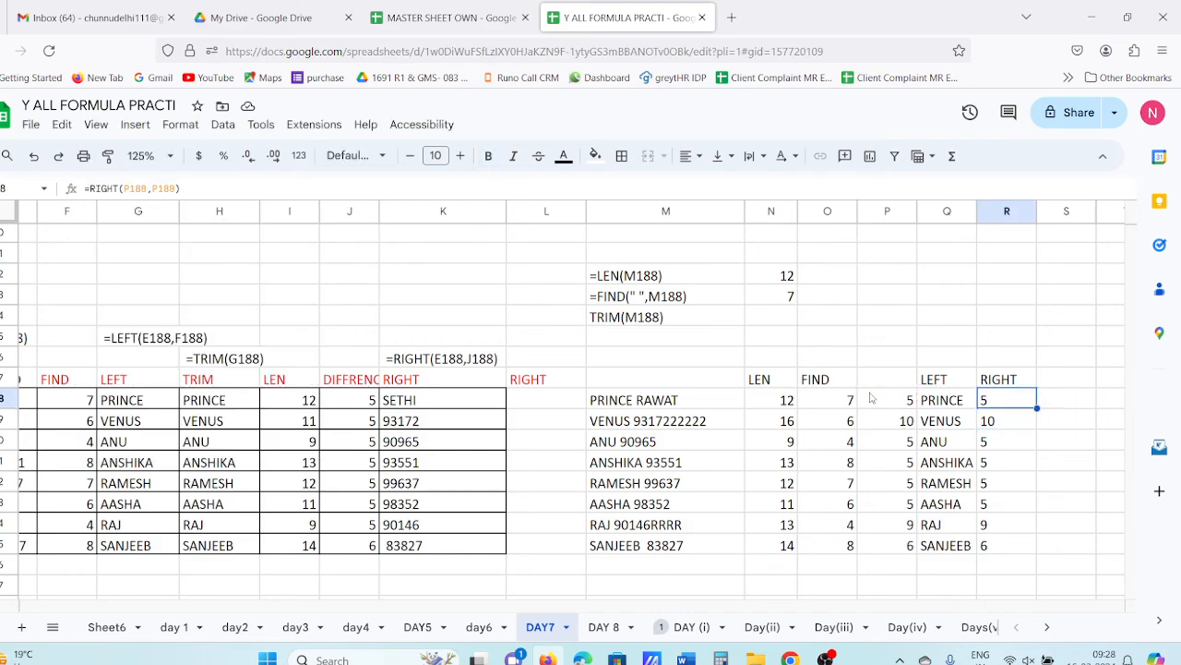
click(146, 189)
drag(145, 189, 269, 187)
text(,)
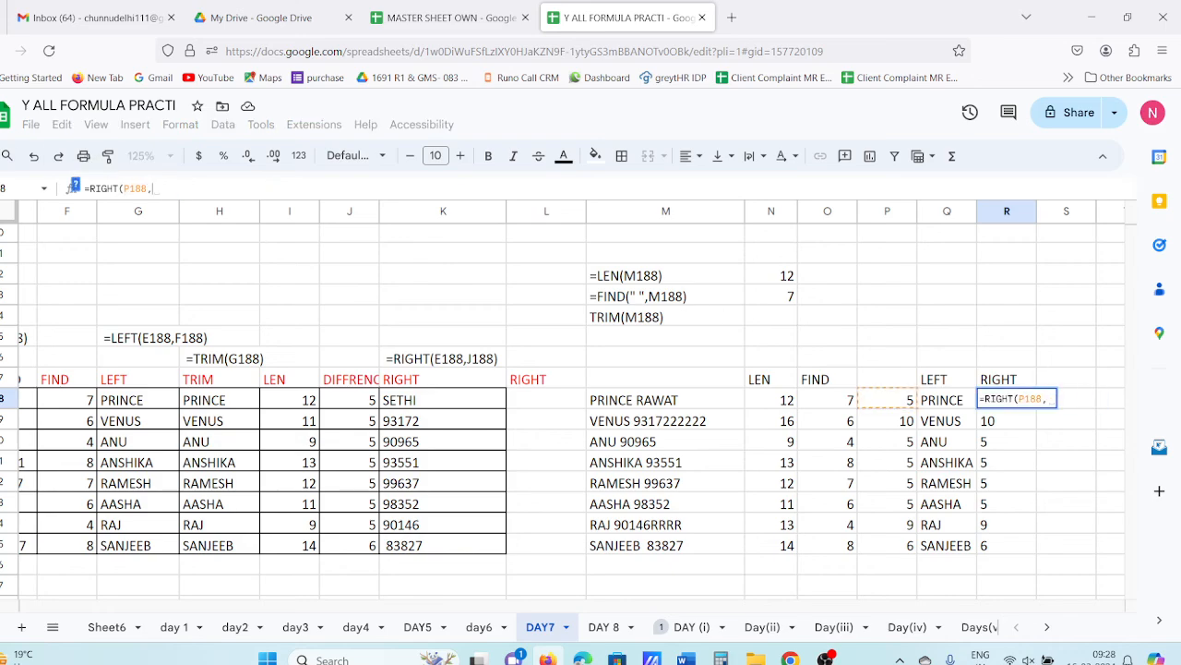
click(904, 405)
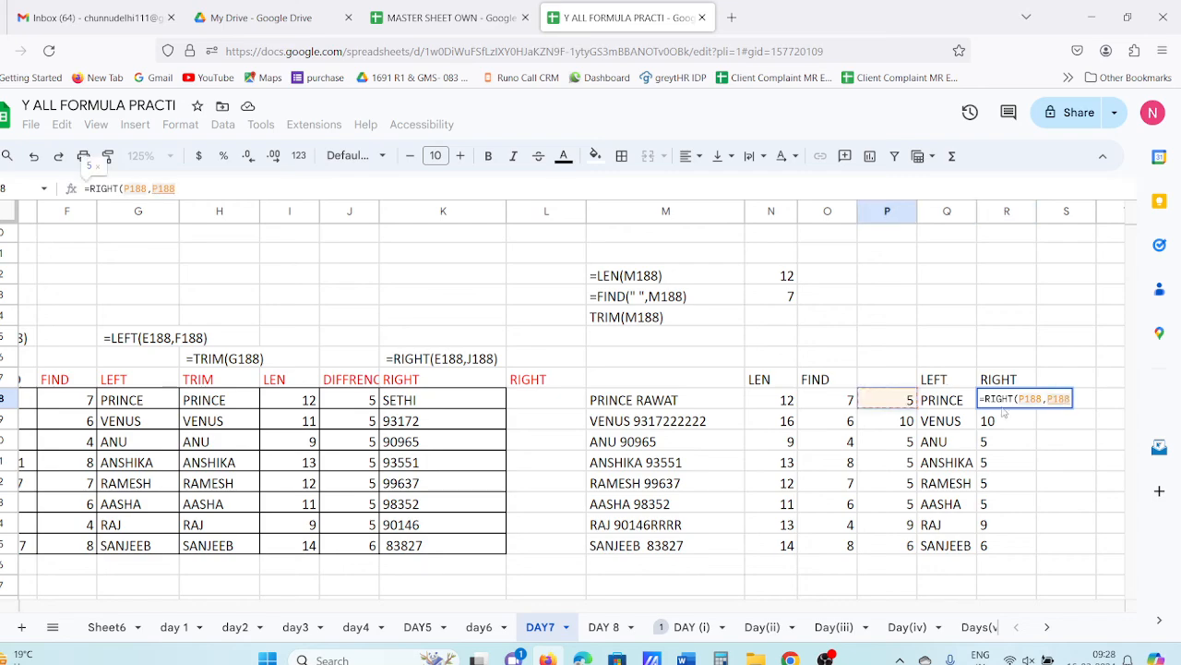
key(shift+Left)
key(shift+Left)
key(shift+Left)
key(shift+Left)
key(shift+Left)
key(shift+Left)
key(shift+Left)
key(shift+Left)
key(shift+Left)
key(BackSpace)
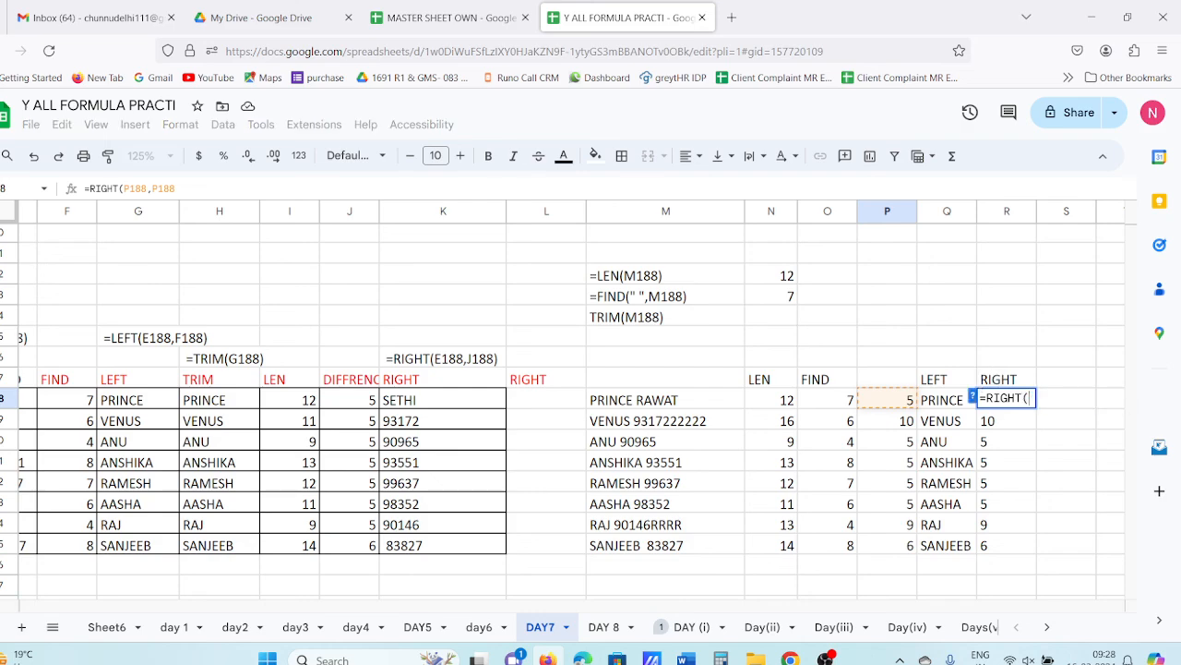
- Complete R188 as =RIGHT(M188,P188) and fill it down through R195
click(726, 407)
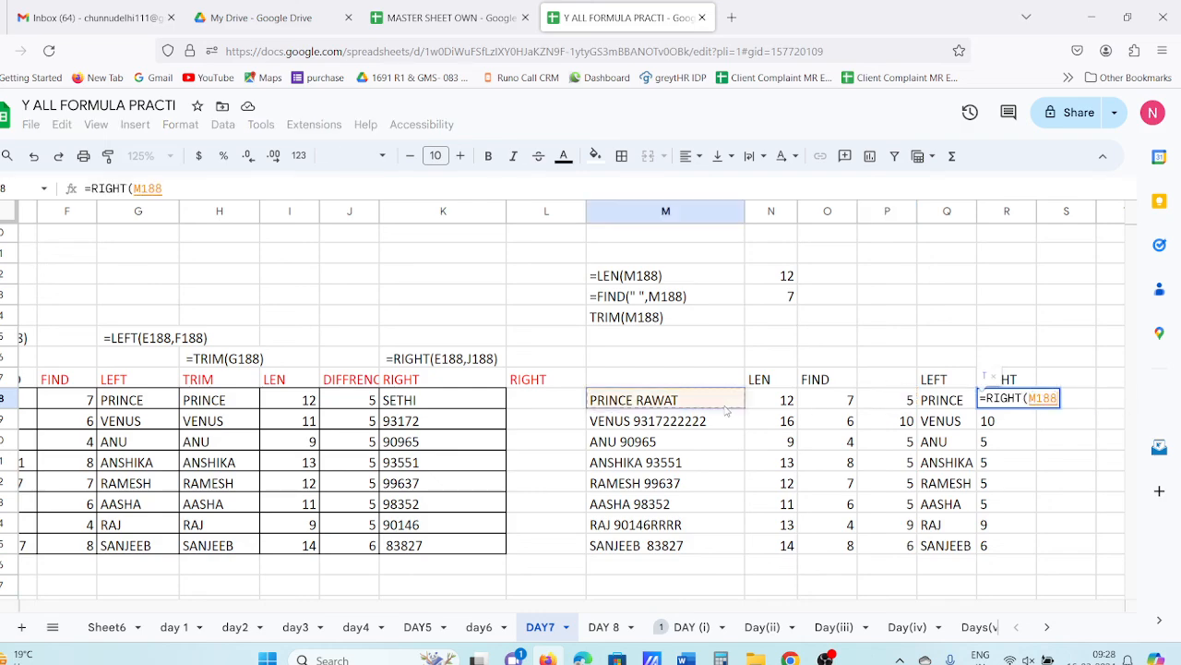
text(,)
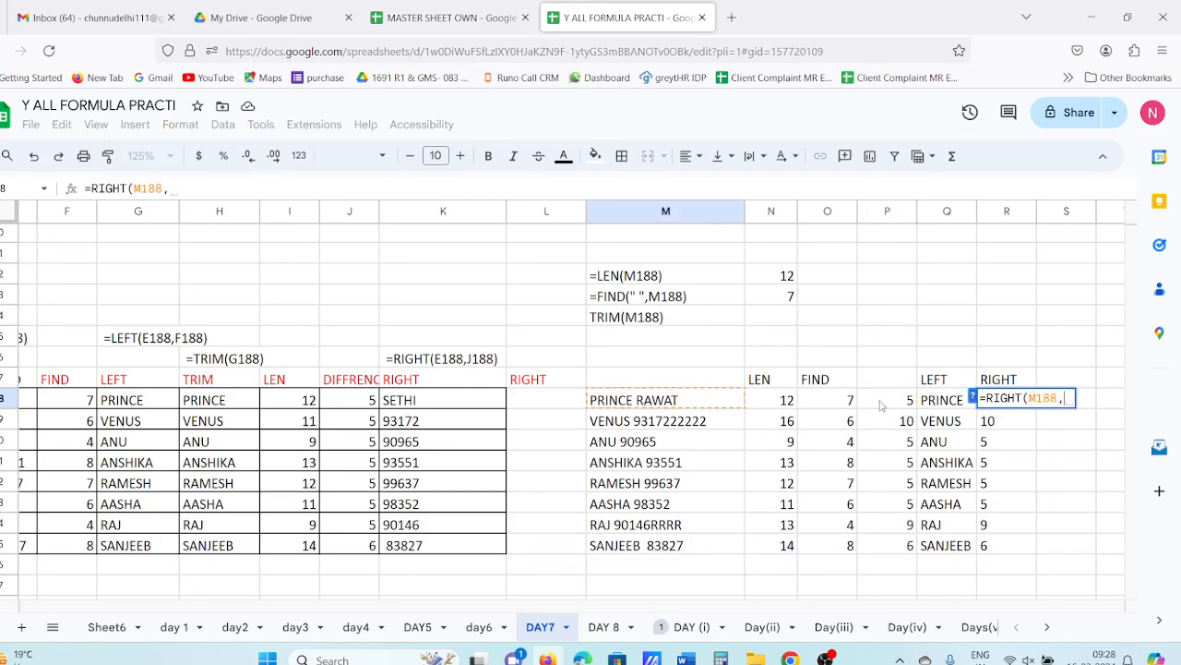
click(904, 408)
key(Return)
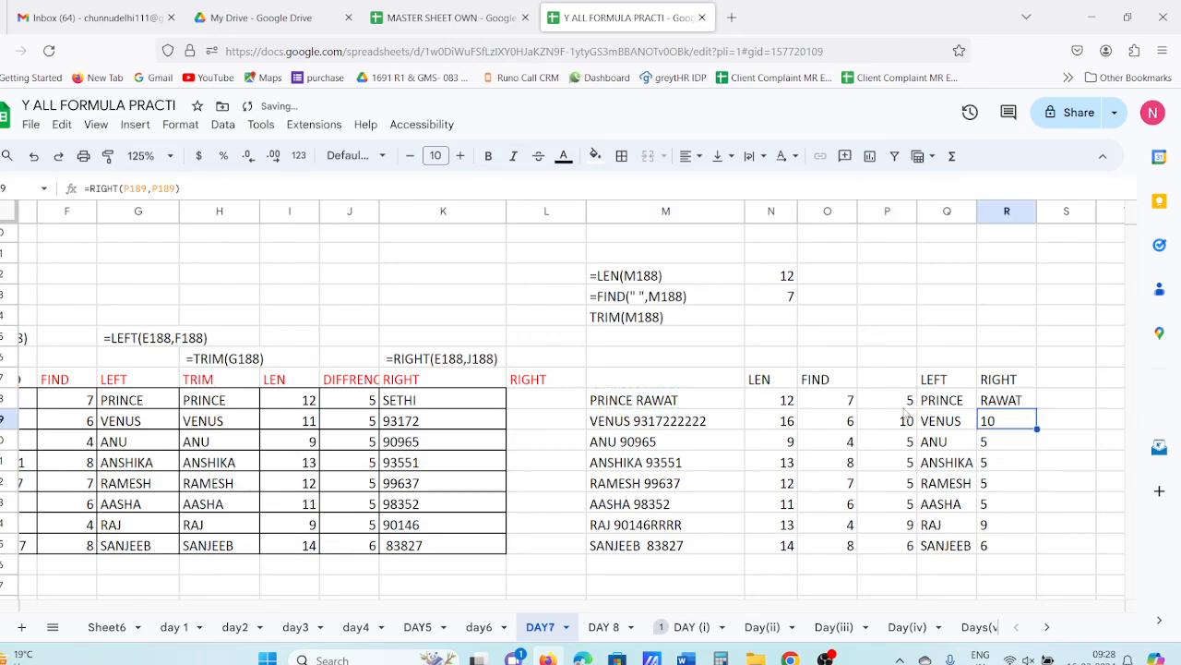
key(Up)
key(shift+Down)
key(shift+Down)
key(shift+Down)
key(shift+Down)
key(shift+Down)
key(shift+Down)
key(shift+Down)
key(shift+Down)
key(shift+Down)
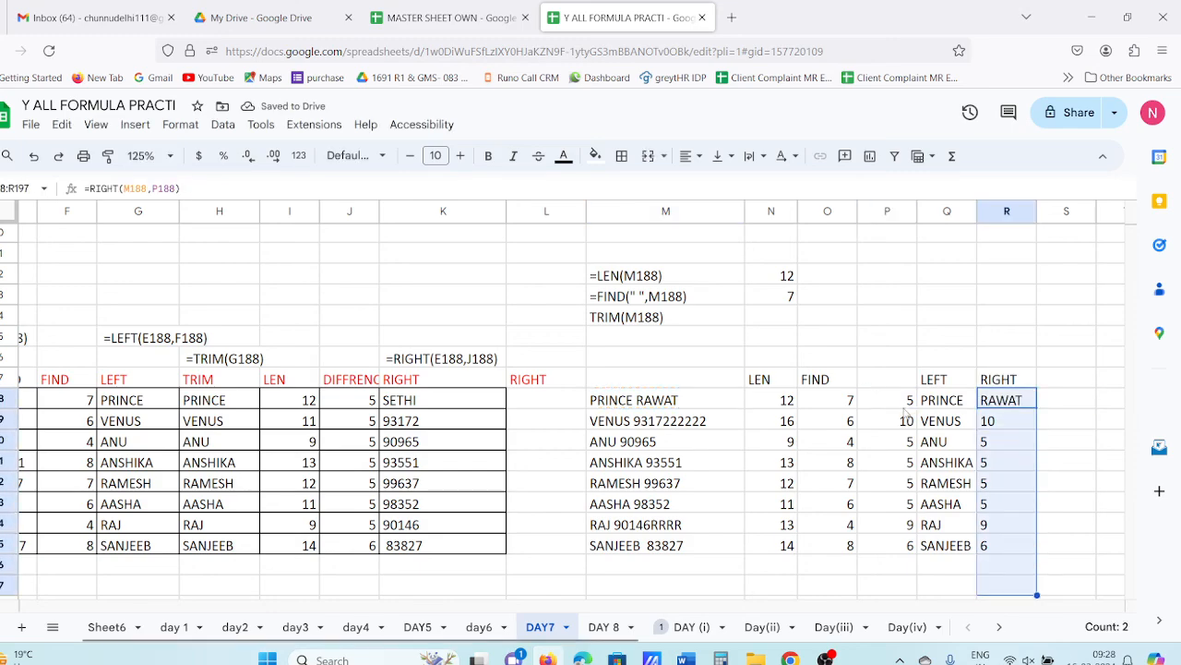
key(shift+Up)
key(shift+Up)
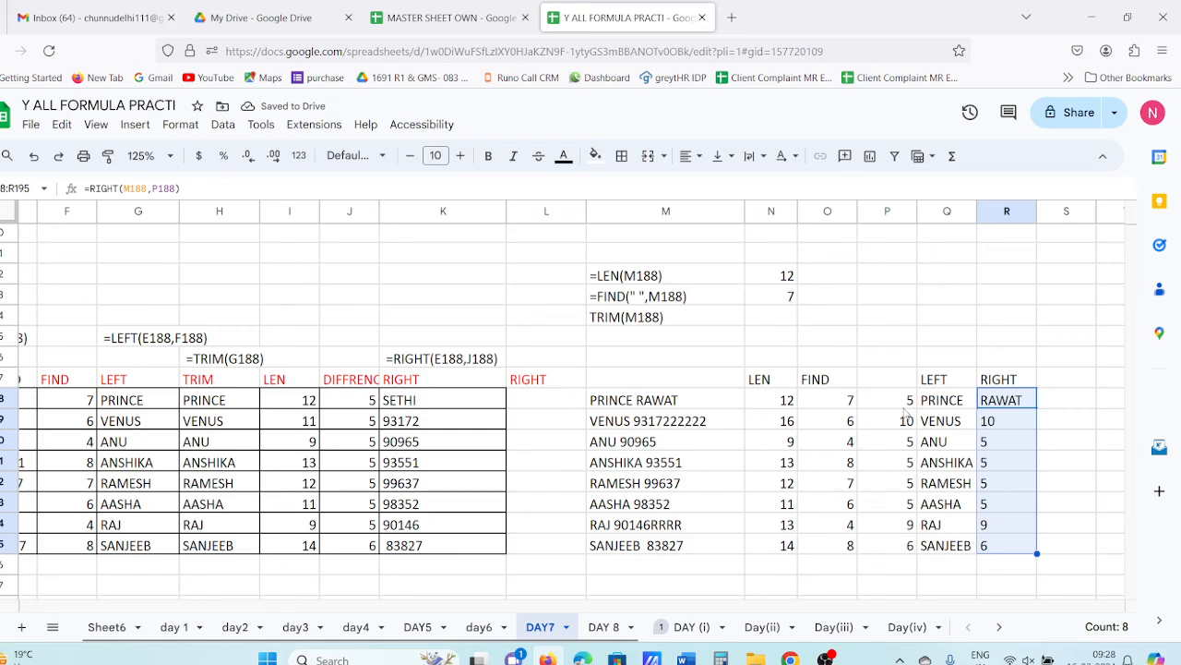
key(ctrl+d)
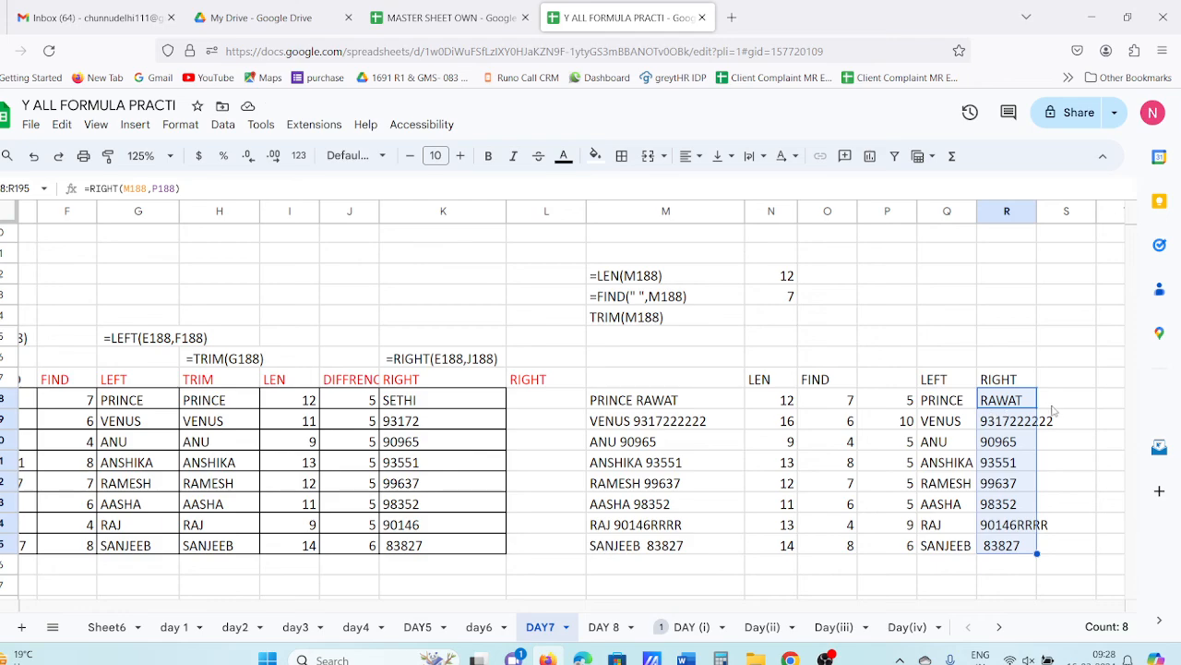
drag(795, 611, 924, 611)
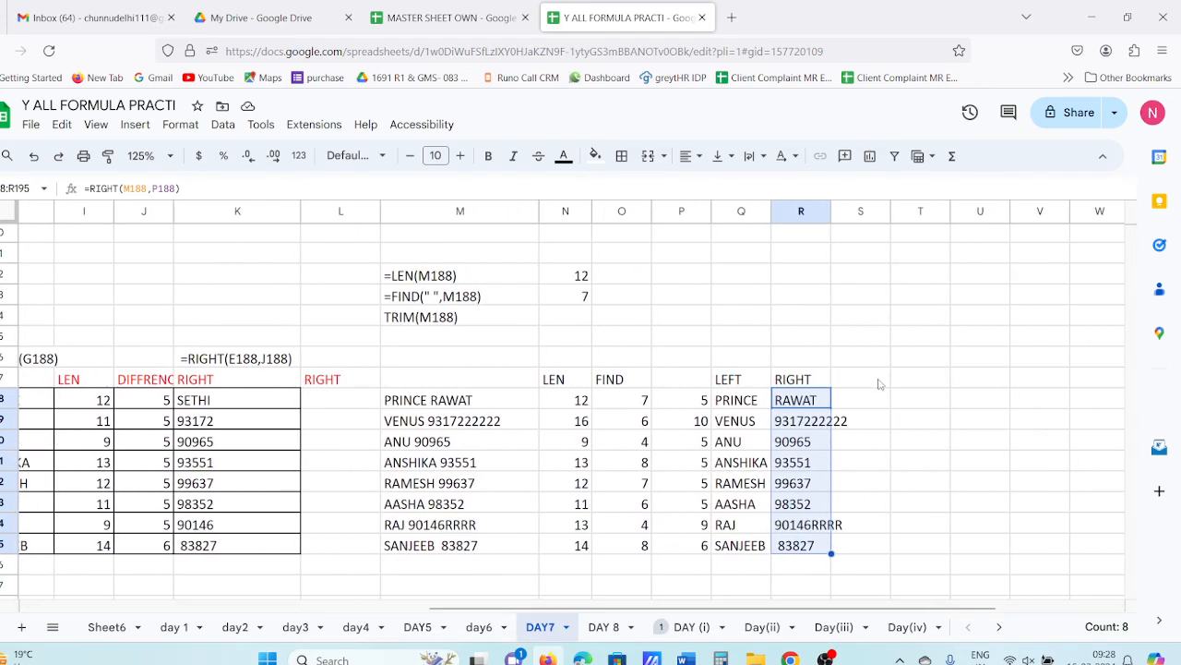
- Check PRINCE's length with =LEN(Q188) in Q186, which shows 7, then clear it
click(726, 403)
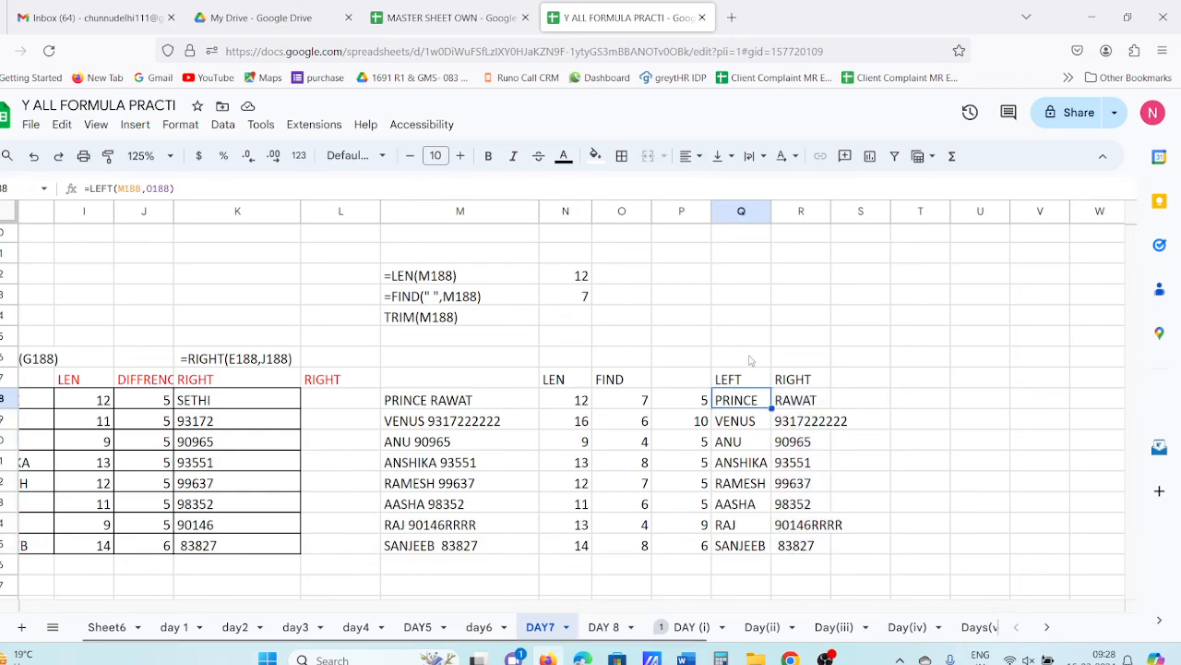
click(750, 358)
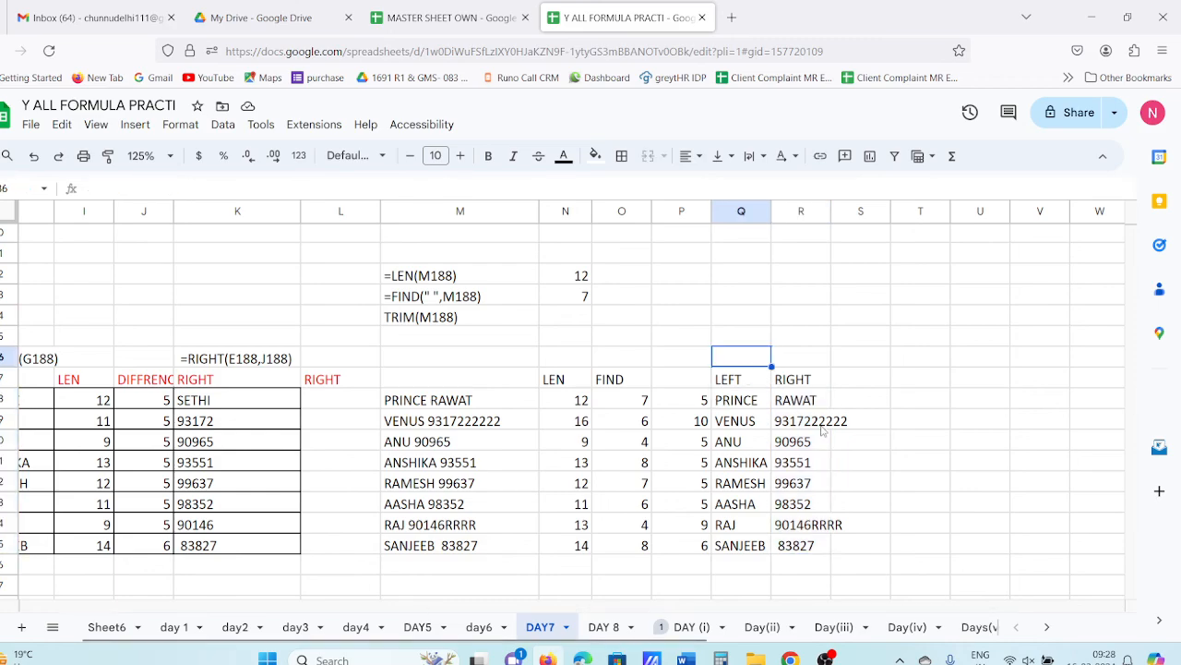
text(=LEN()
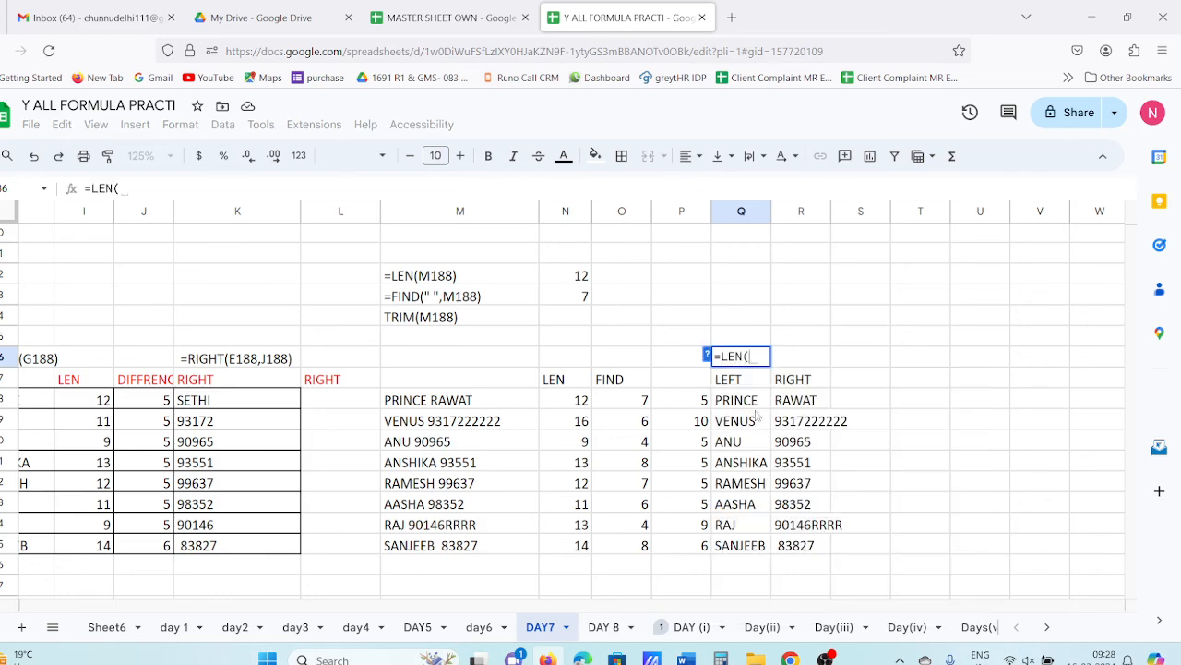
click(755, 407)
key(Return)
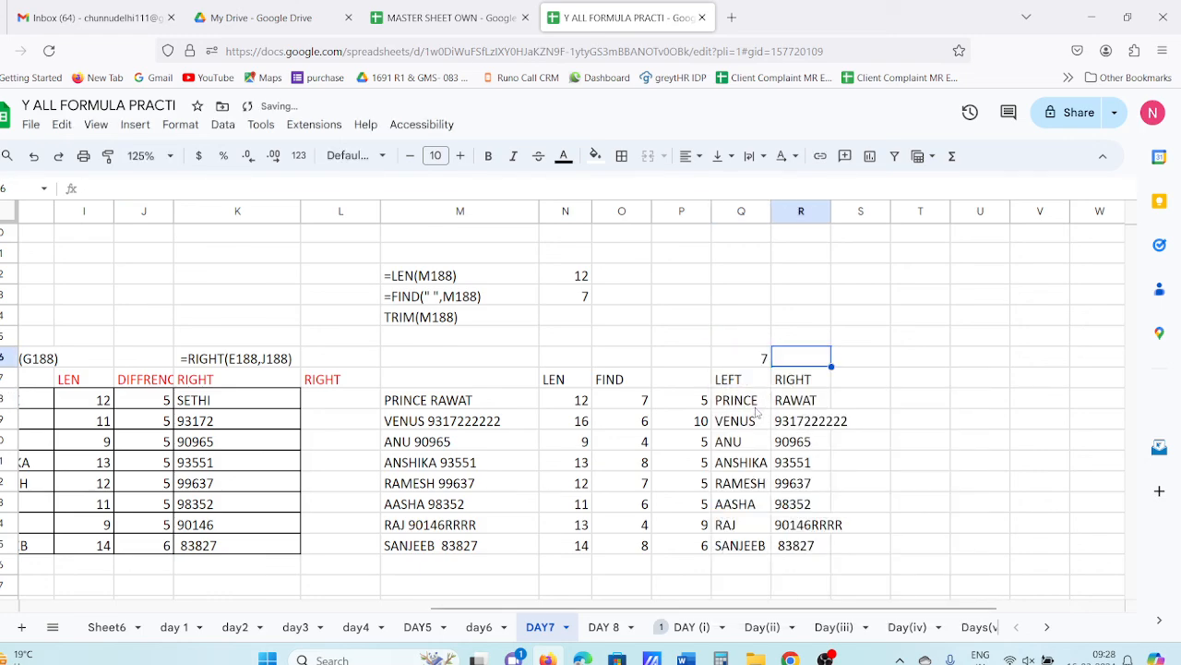
click(763, 361)
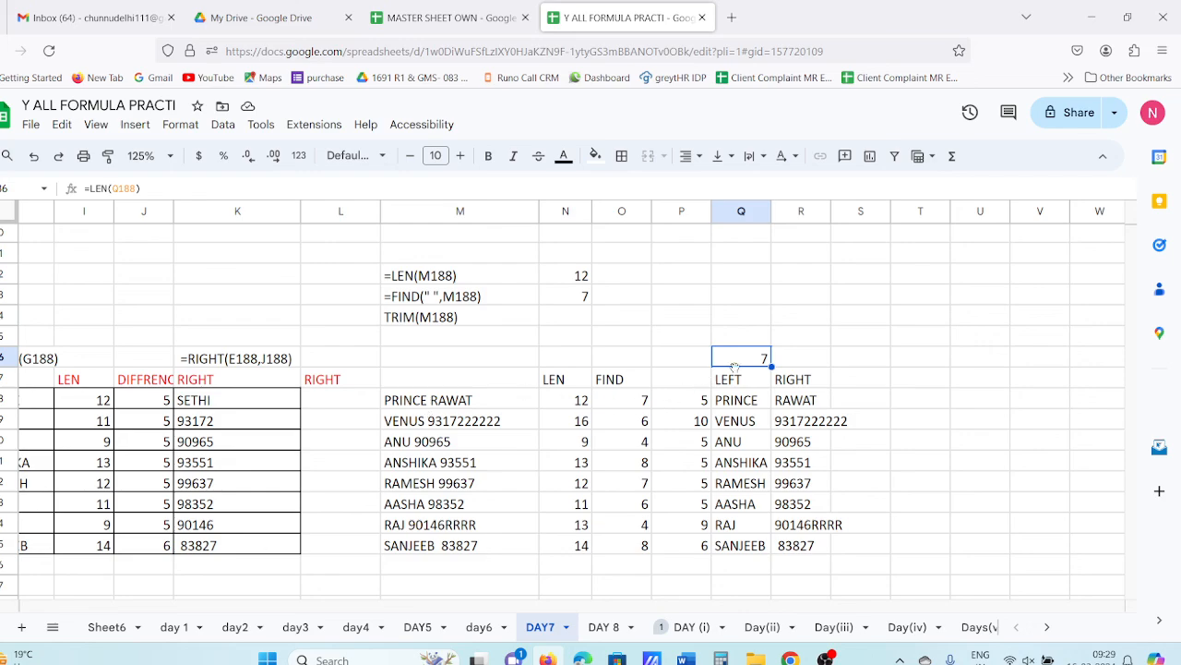
key(Delete)
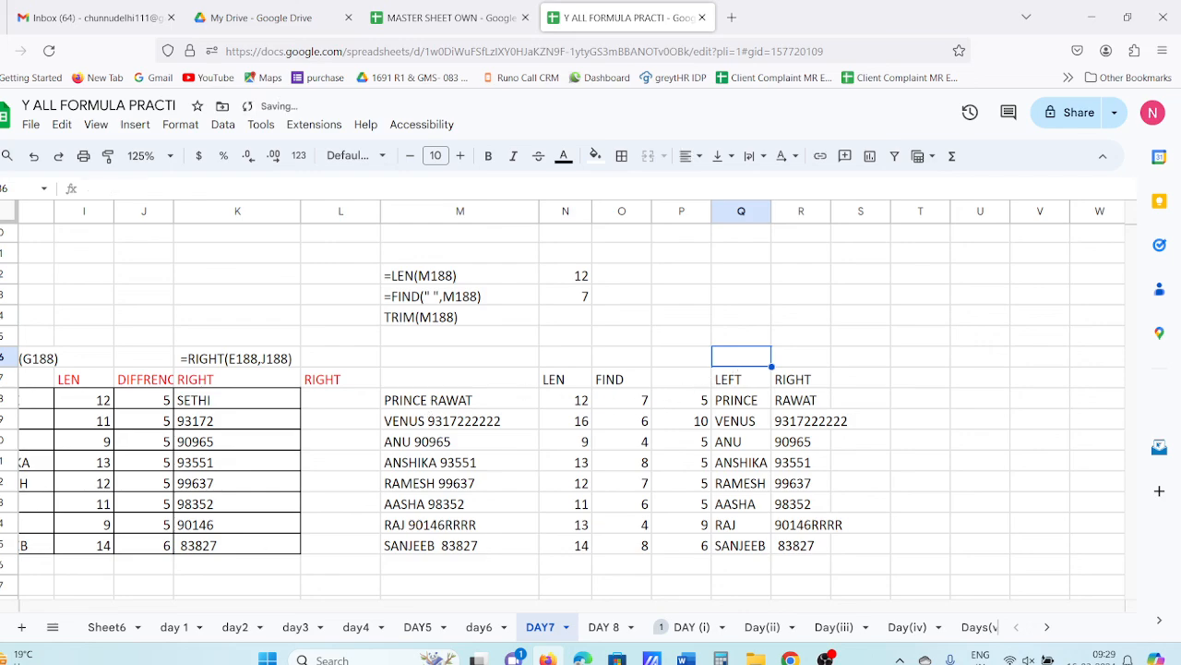
- Wrap the PRINCE LEFT formula in TRIM to remove trailing spaces
click(720, 403)
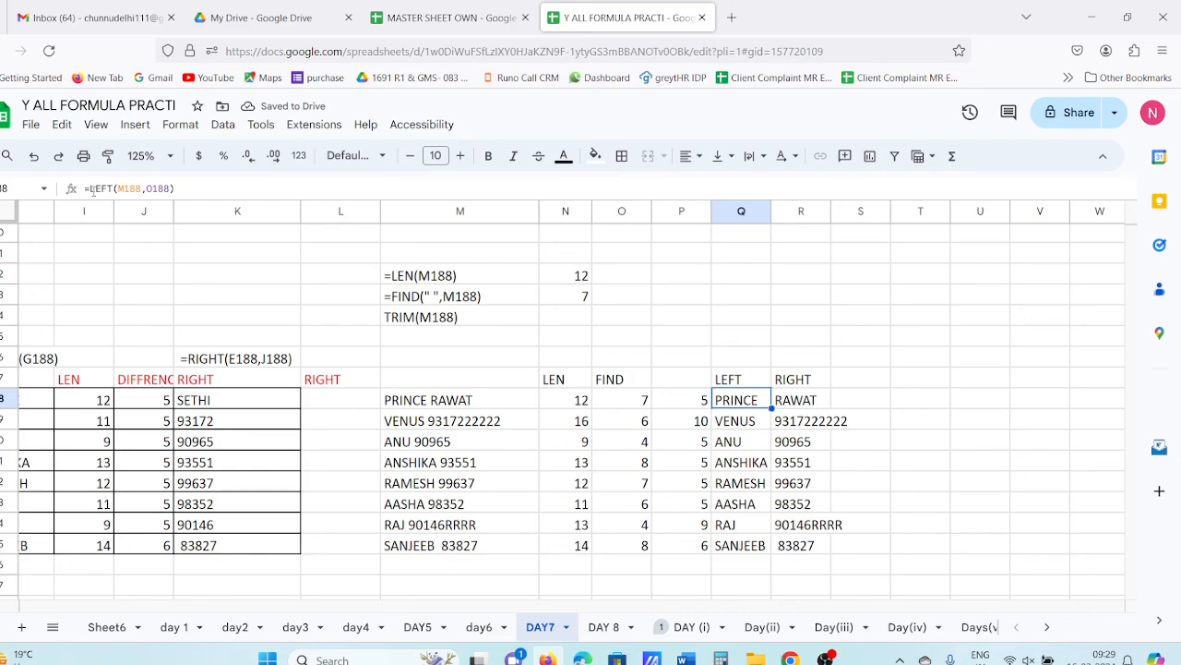
key(F2)
text(TRIM)
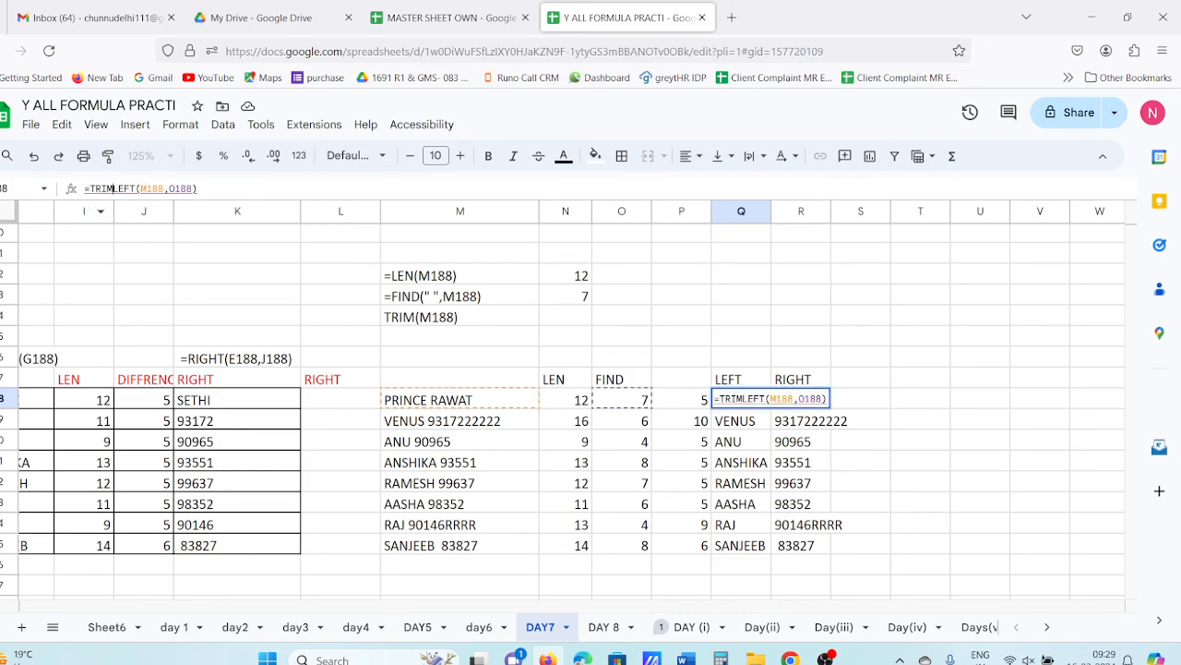
text(()
key(Return)
key(F2)
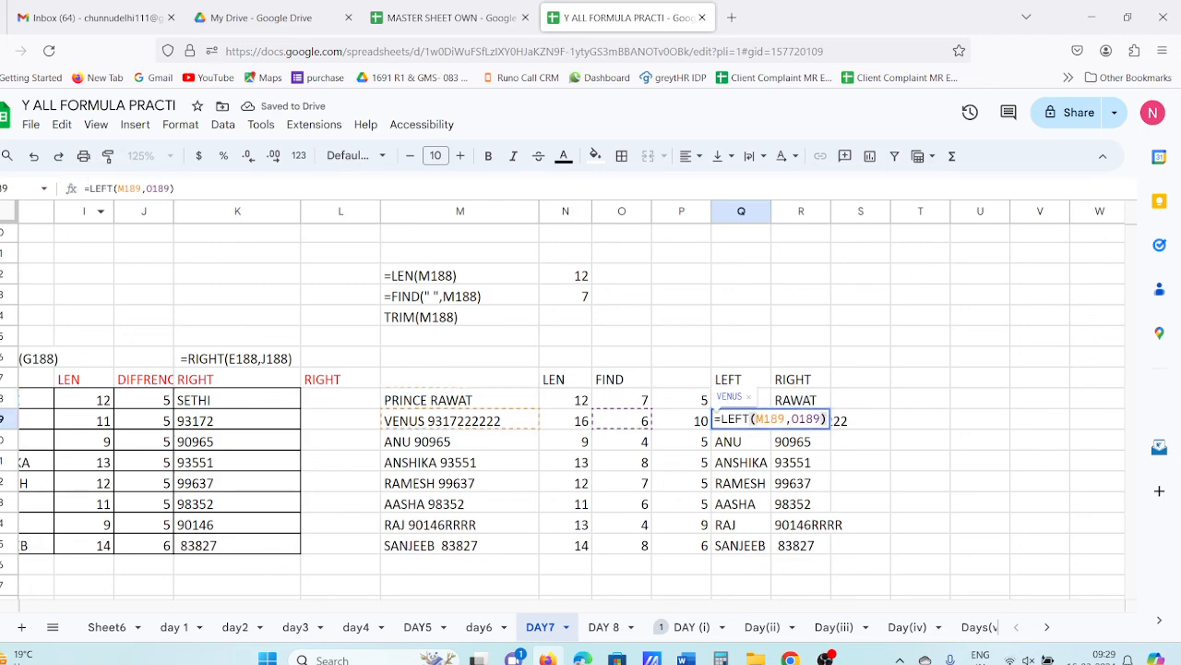
key(Escape)
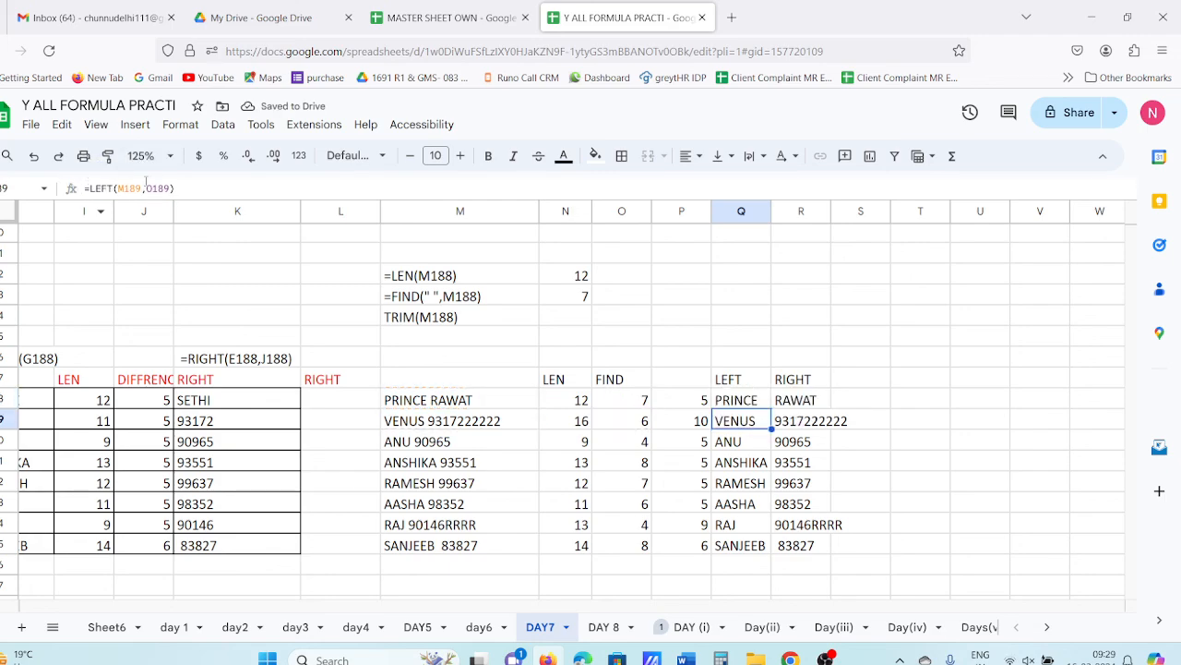
- Re-enter =LEN(Q188) in Q186 to confirm the trimmed PRINCE length is 6
click(728, 363)
text(=LE)
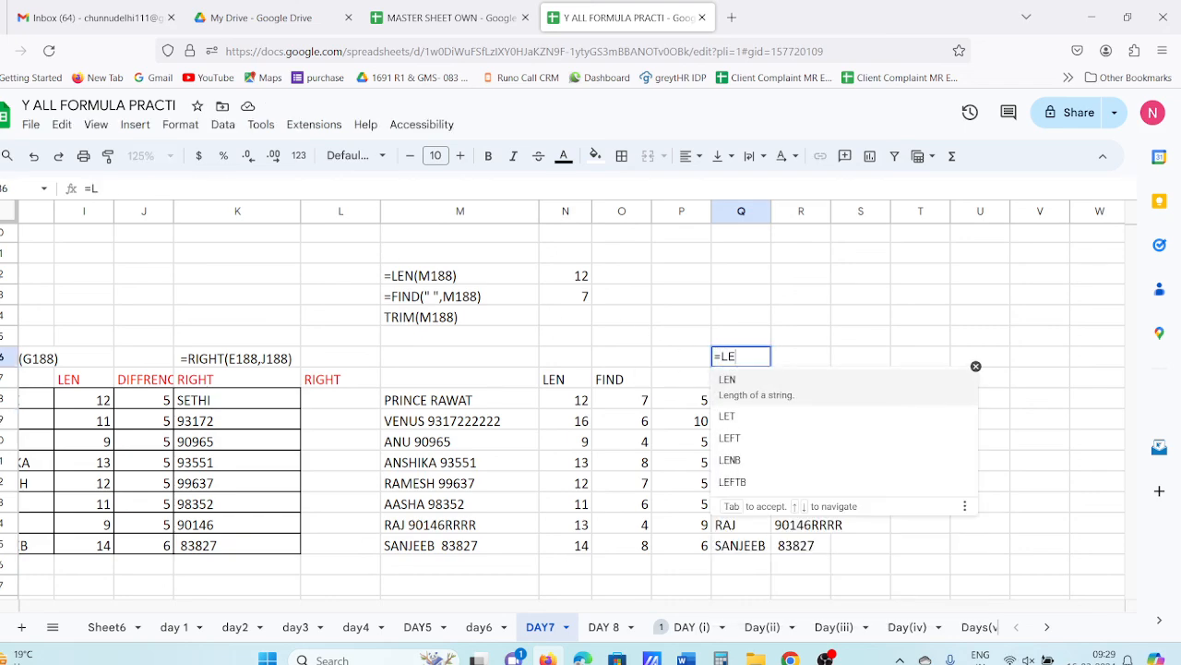
text(N()
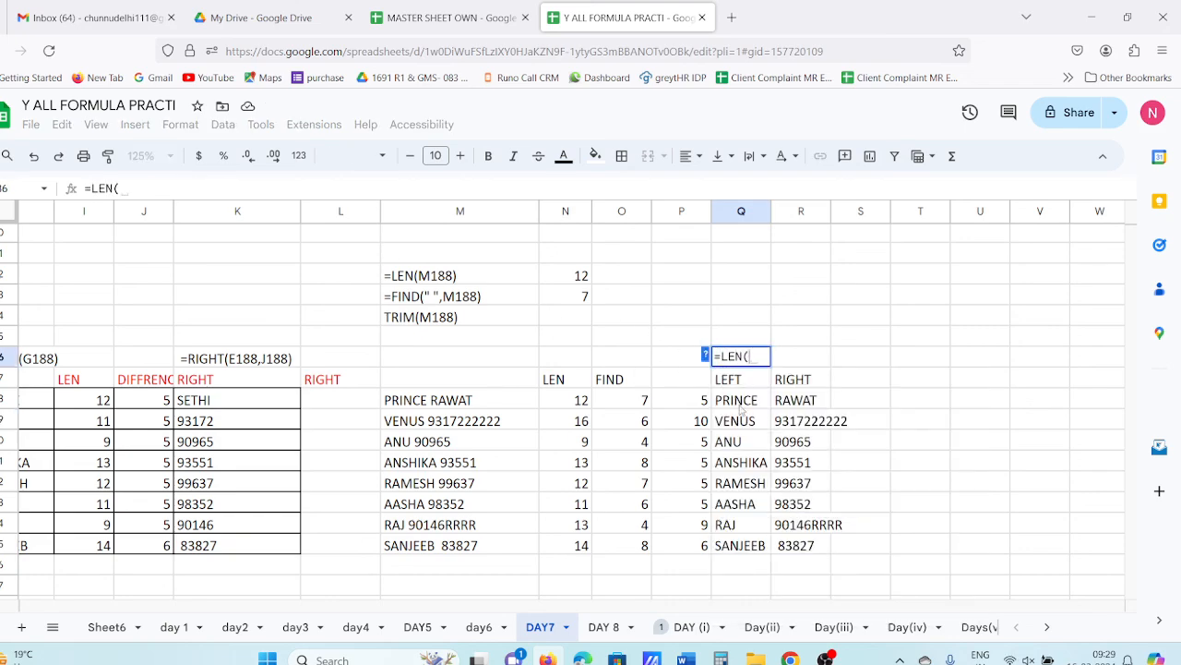
click(740, 406)
key(Return)
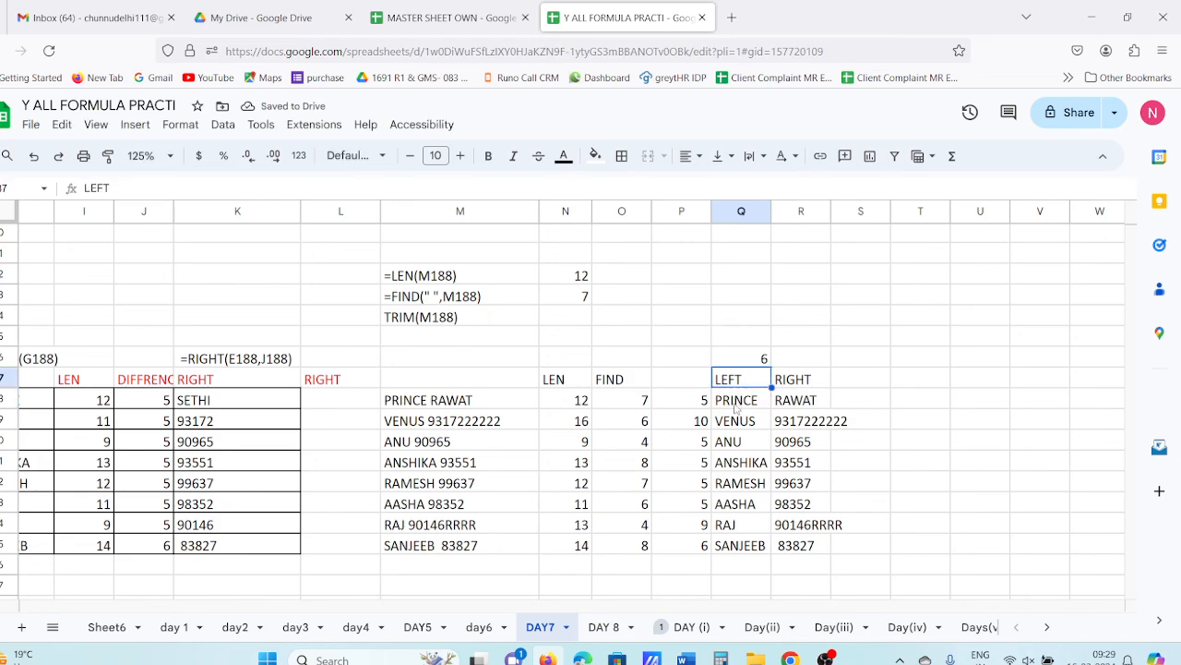
drag(749, 403, 749, 552)
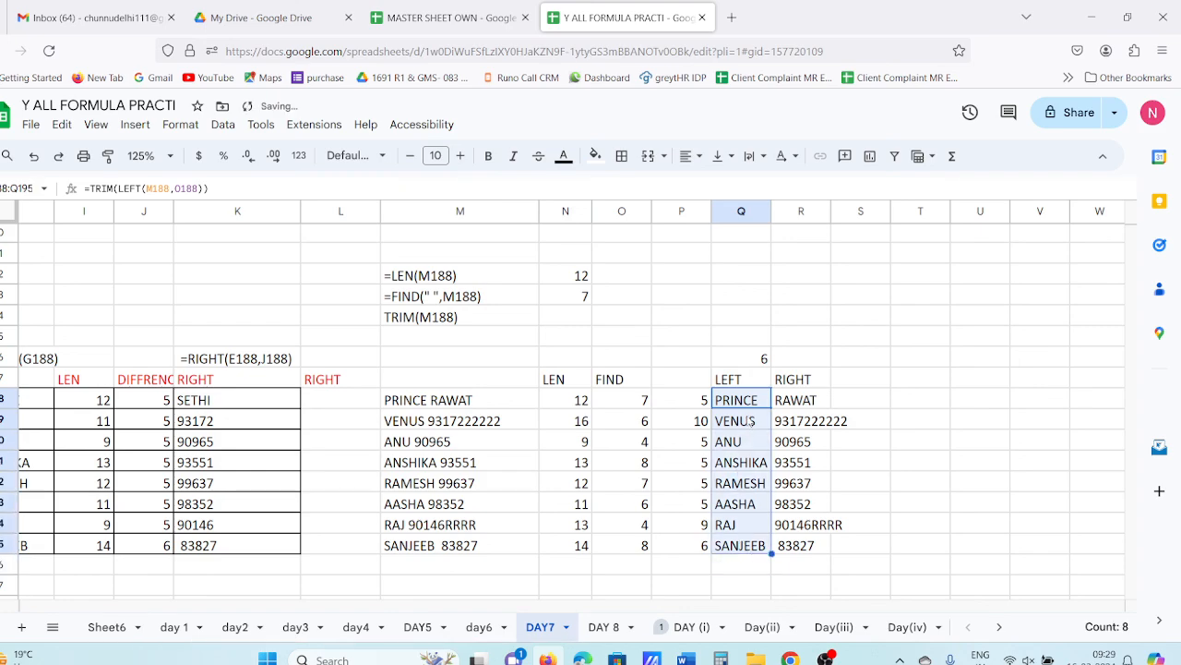
click(743, 407)
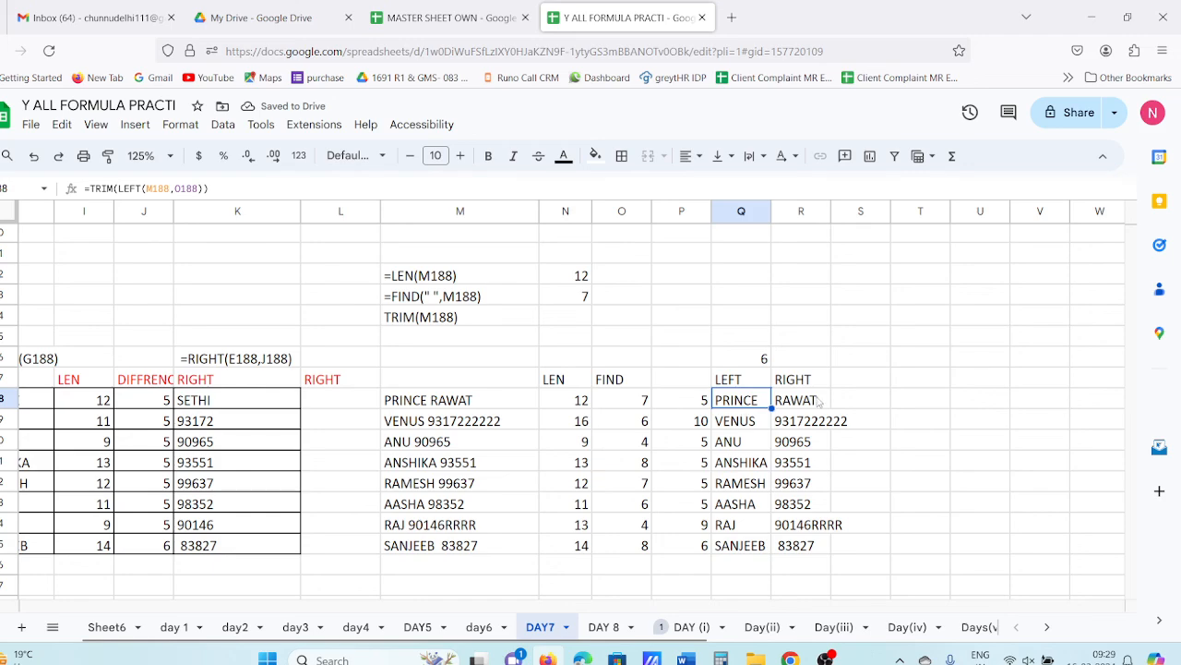
click(912, 399)
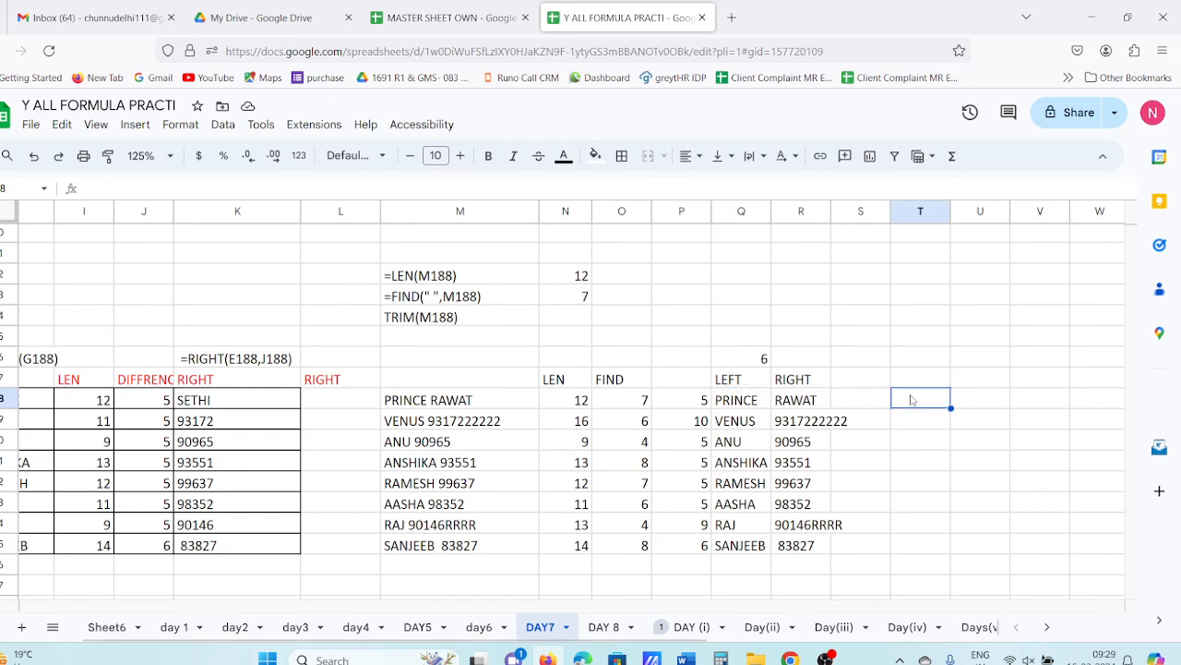
text(=CONC)
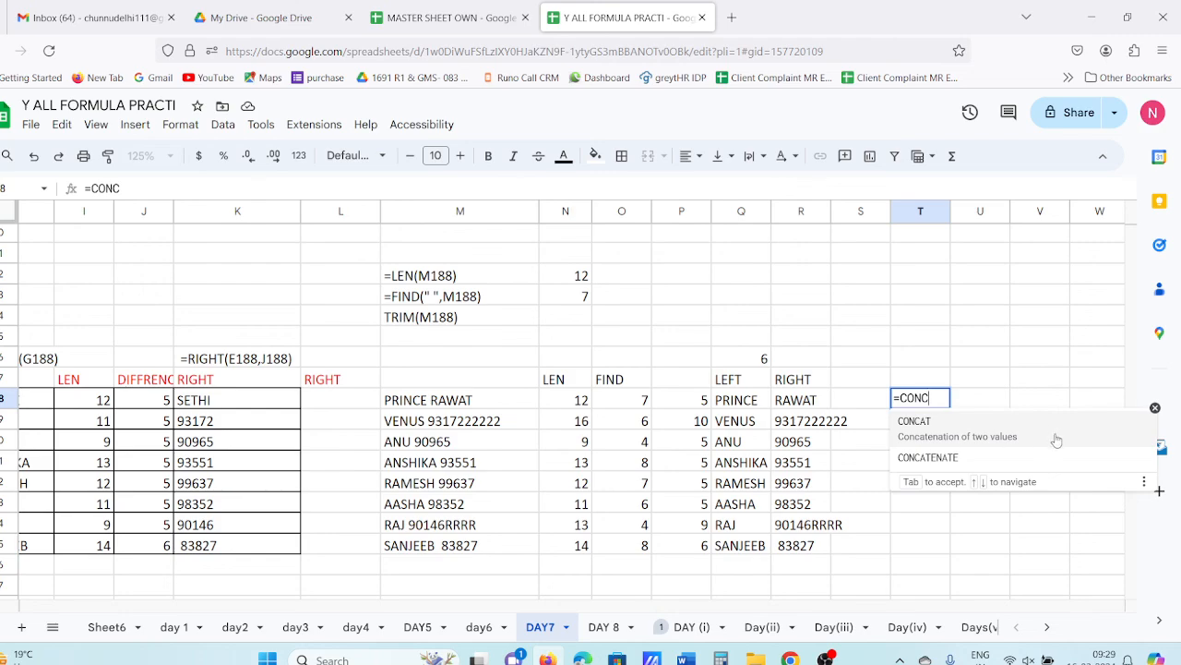
click(986, 458)
click(746, 406)
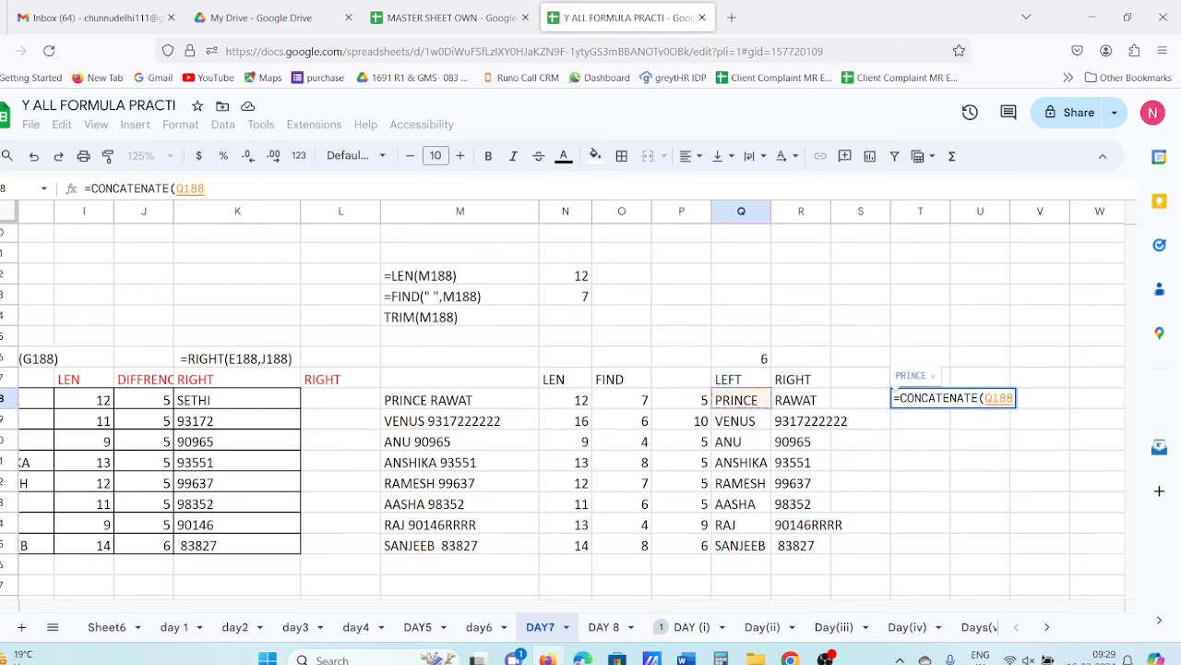
text(," ",)
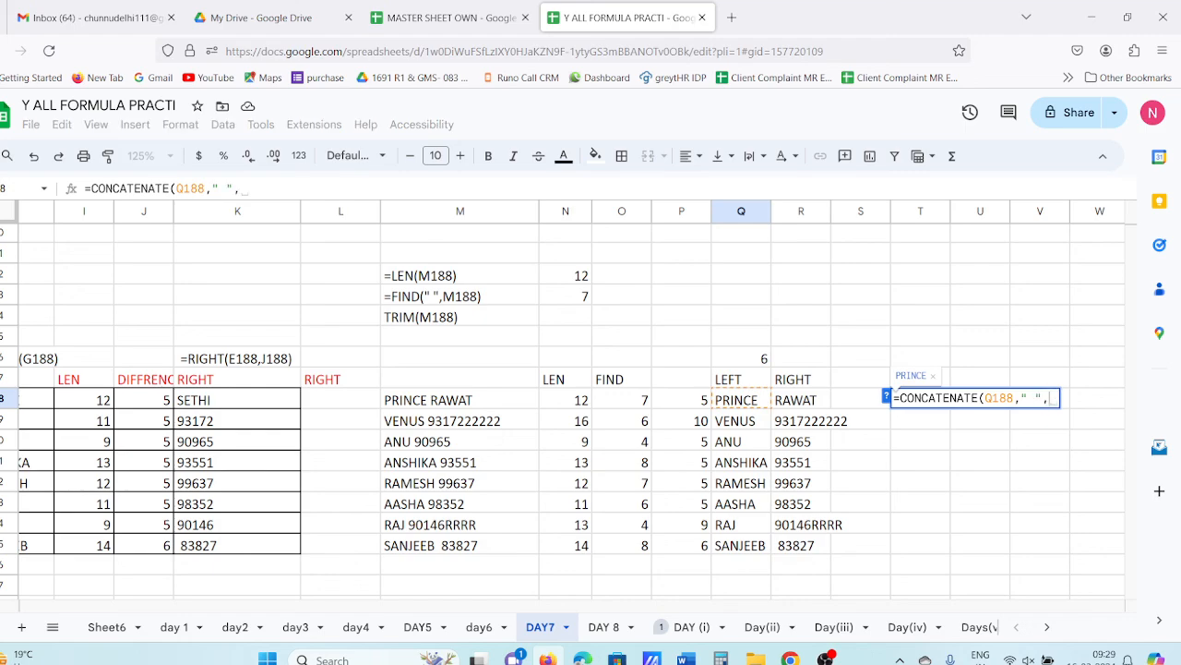
click(801, 409)
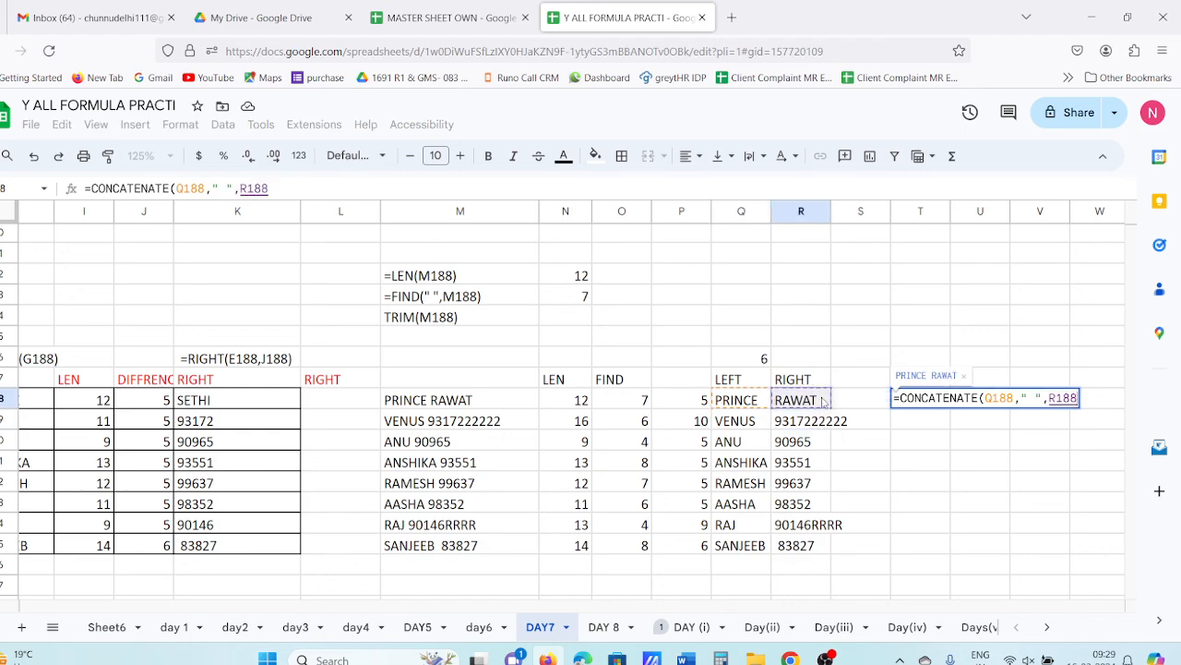
key(Return)
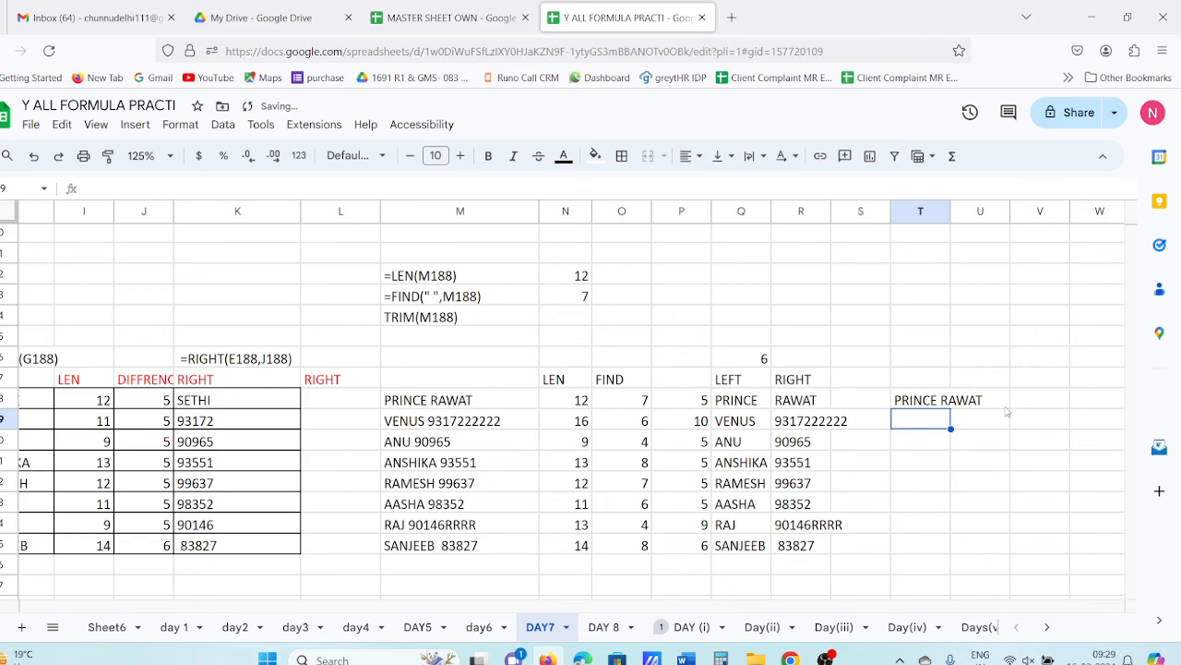